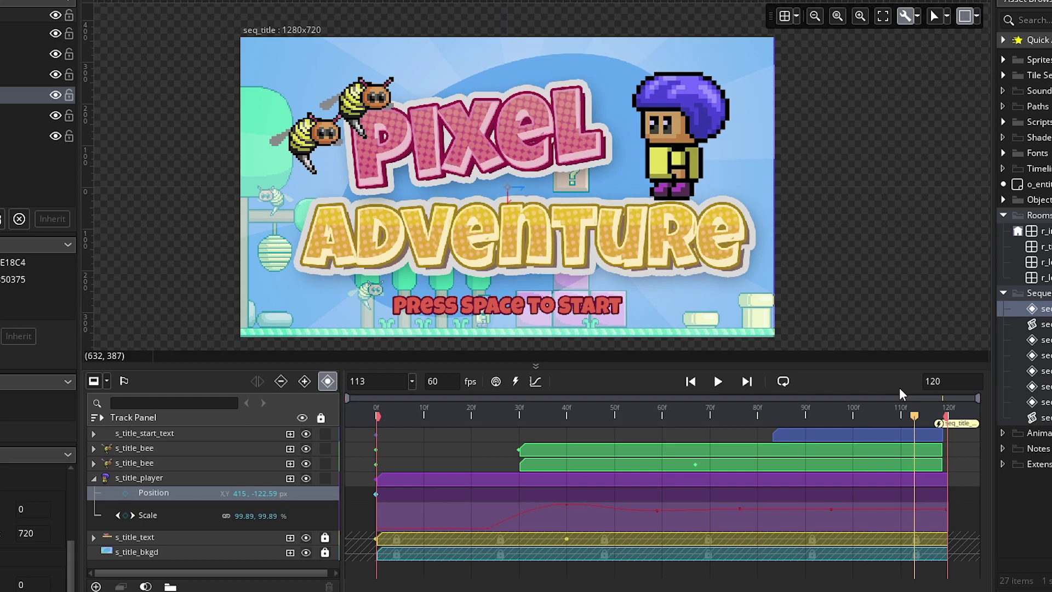
Step: Scrub the seq_title timeline to preview the title animation at frame 26
drag(876, 412, 913, 415)
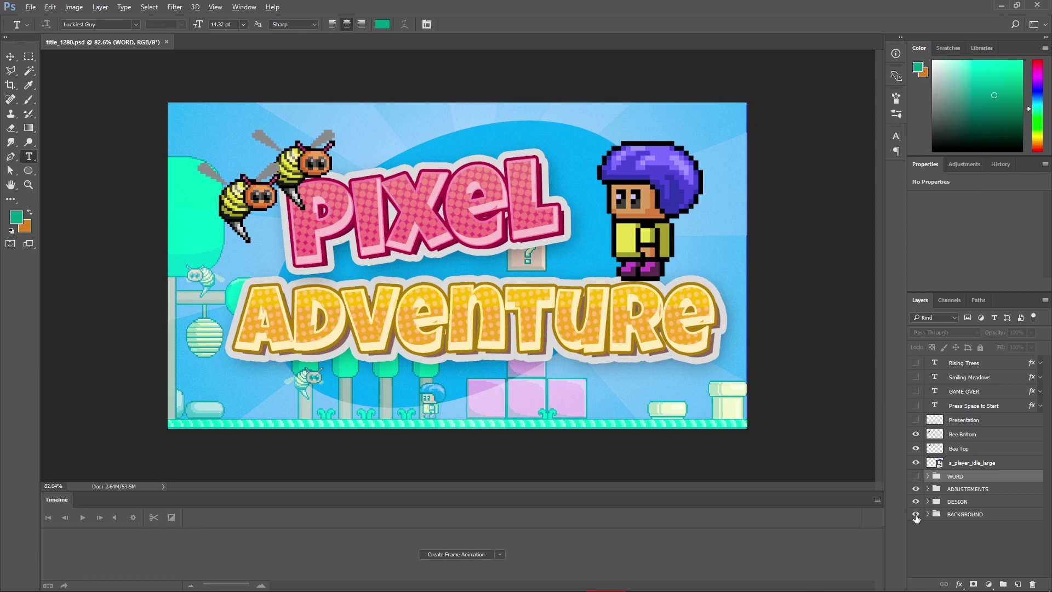
Step: Solo the background and title text layers in turn, ending with only s_player_idle_large visible
click(915, 515)
alt+click(915, 514)
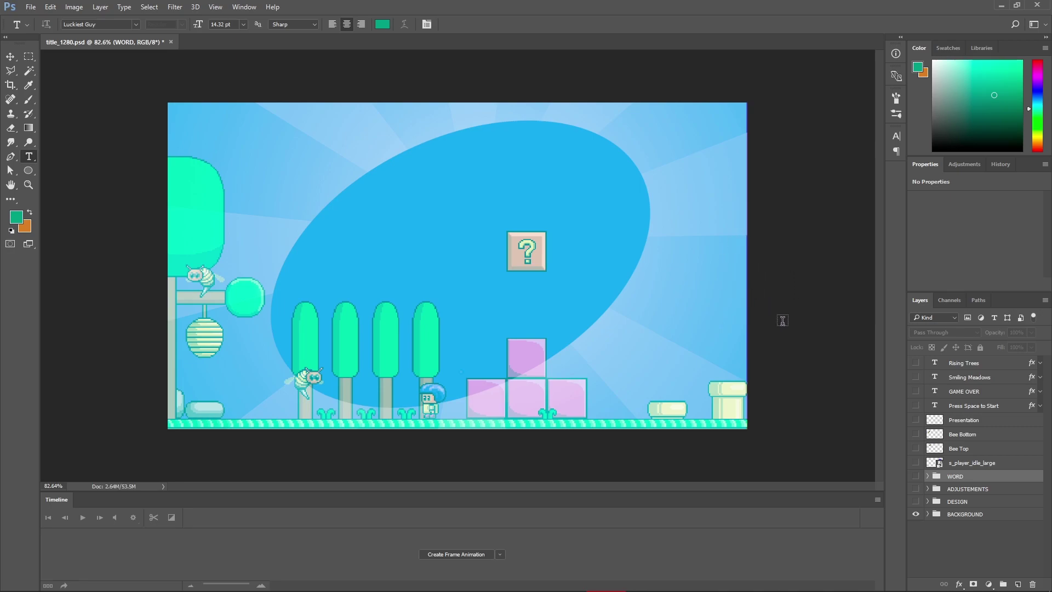
alt+click(915, 515)
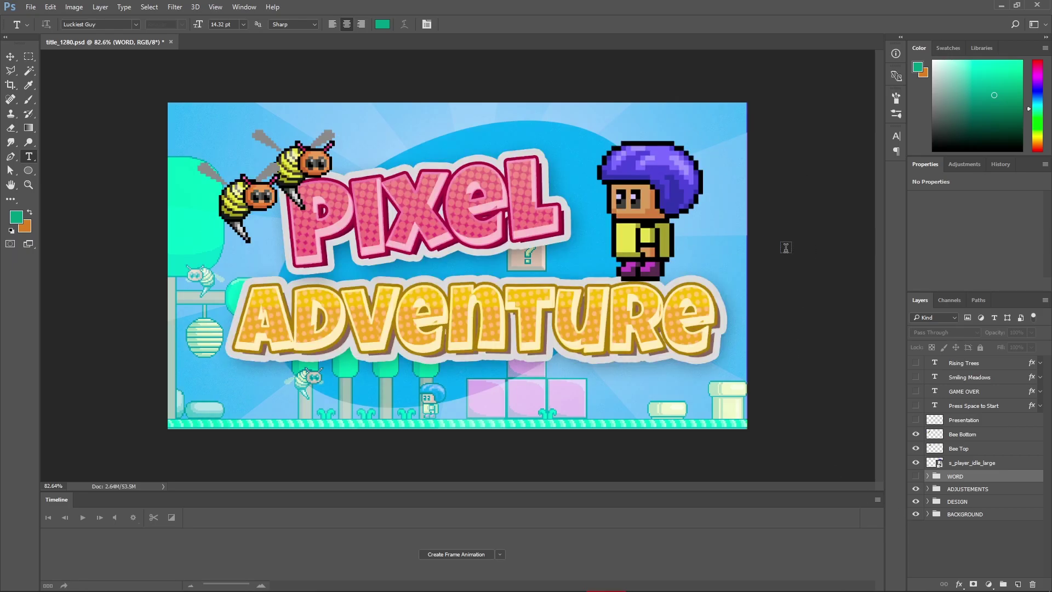
alt+click(916, 501)
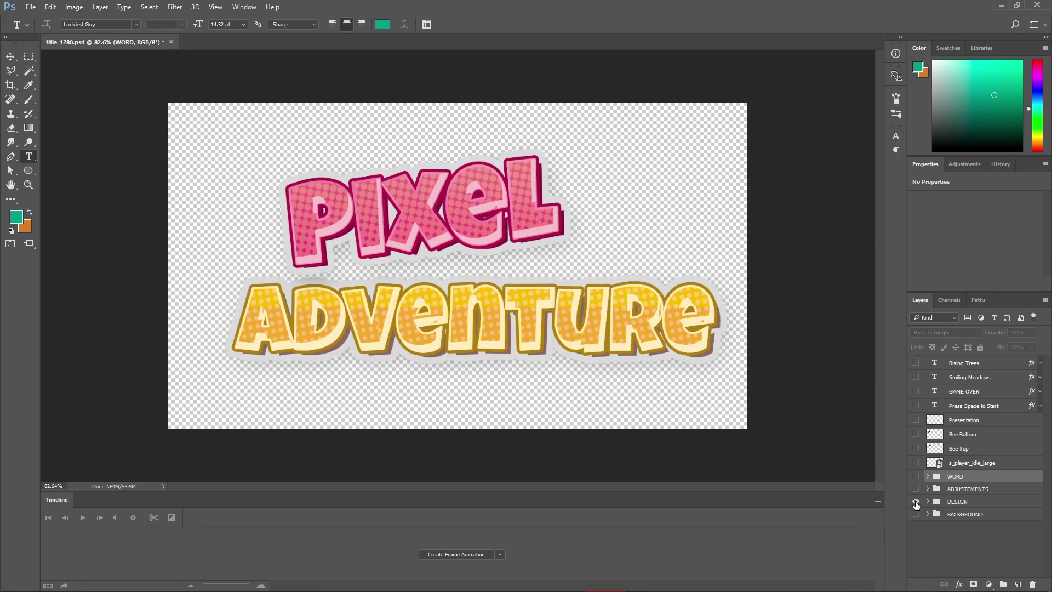
alt+click(915, 463)
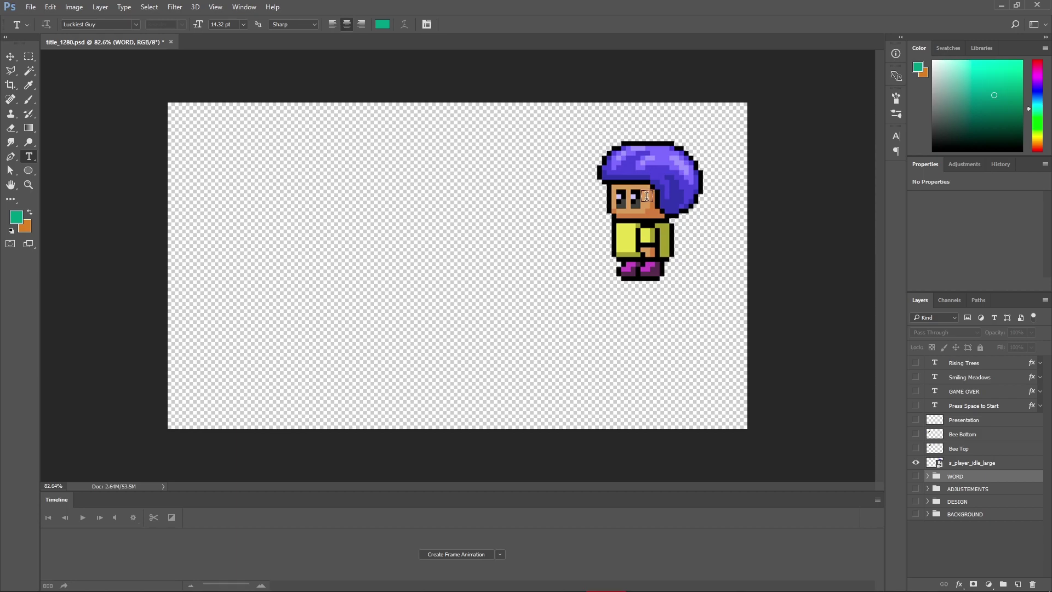
Step: Trim the transparent pixels around the player character
click(74, 7)
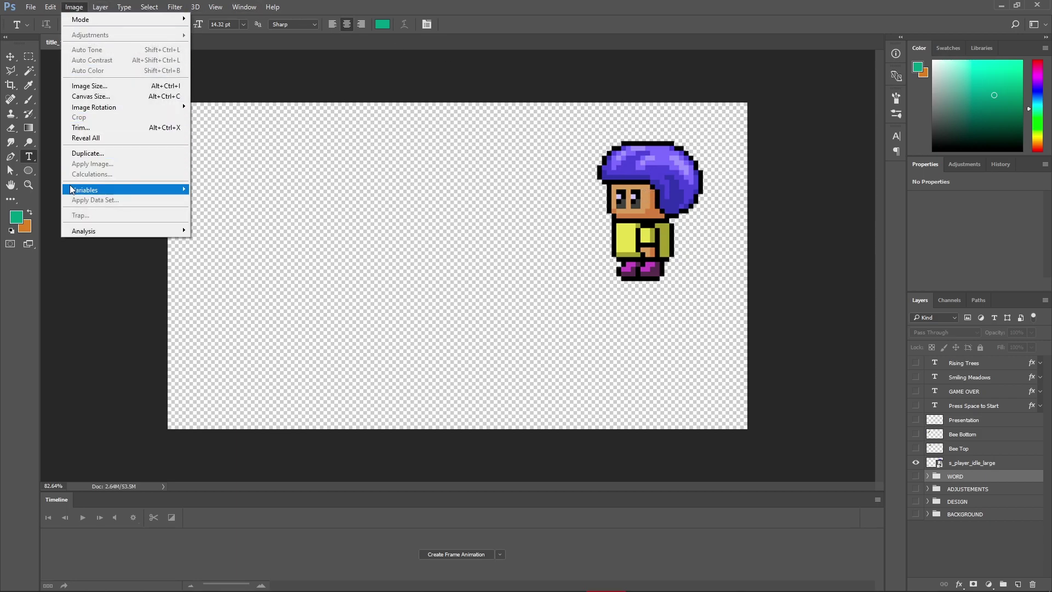
click(88, 128)
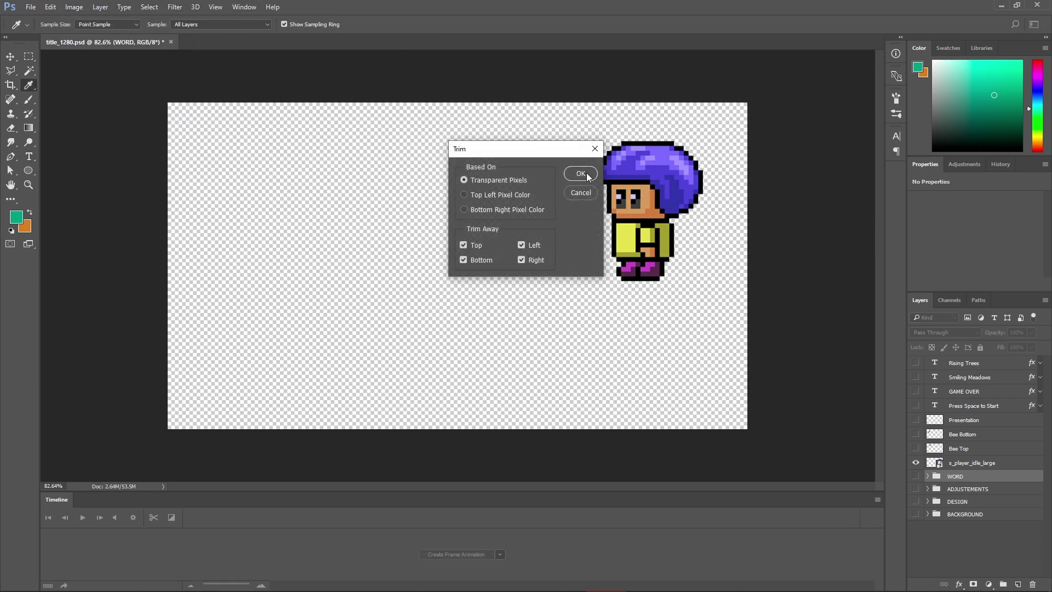
click(586, 176)
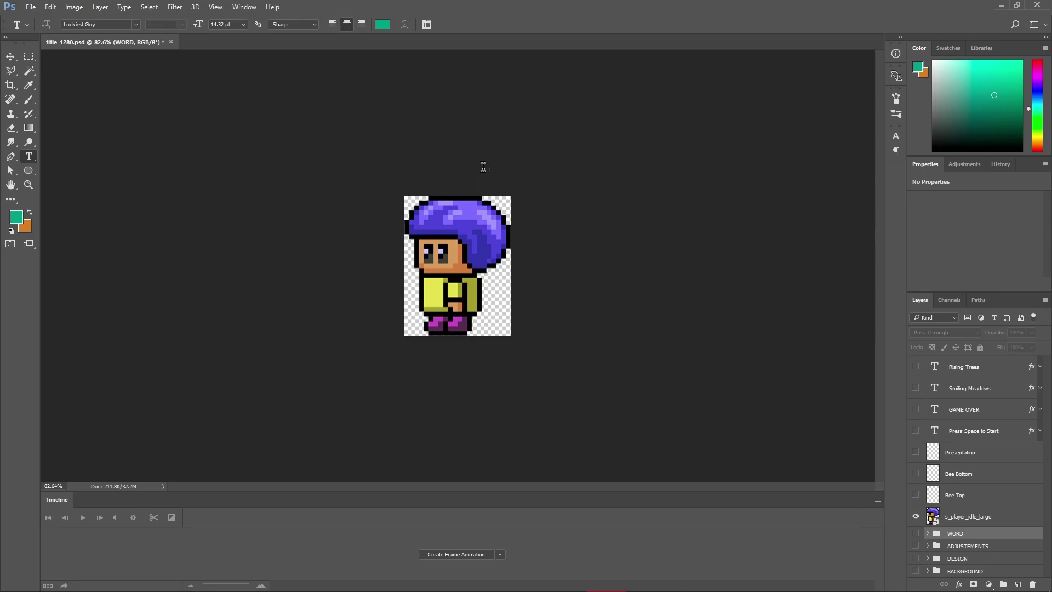
Step: Review the 234 × 309 PNG-24 Save for Web (Legacy) settings, then cancel without saving
click(31, 7)
mouse_move(107, 165)
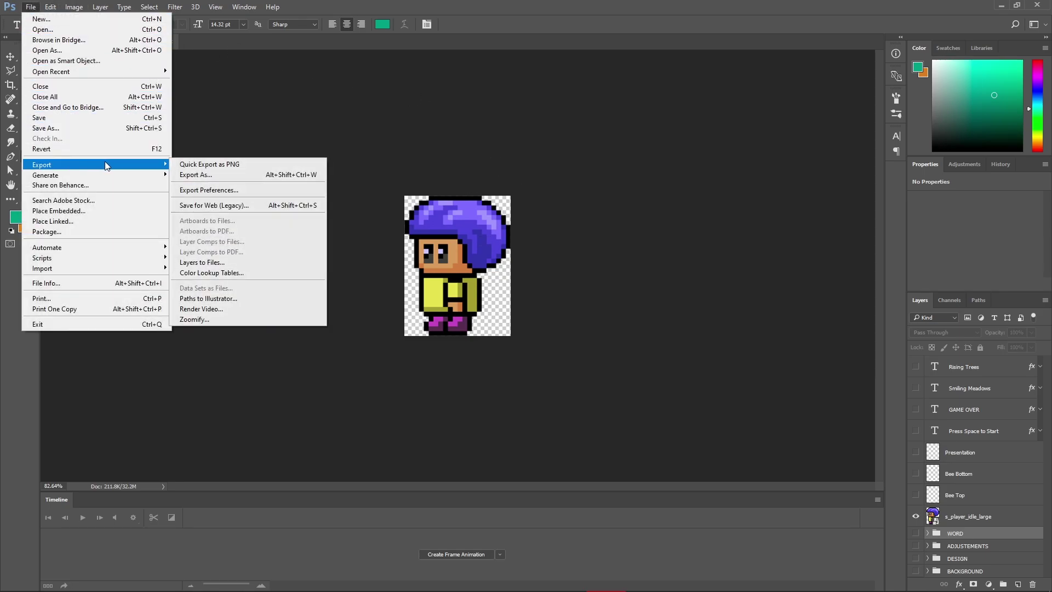
click(268, 205)
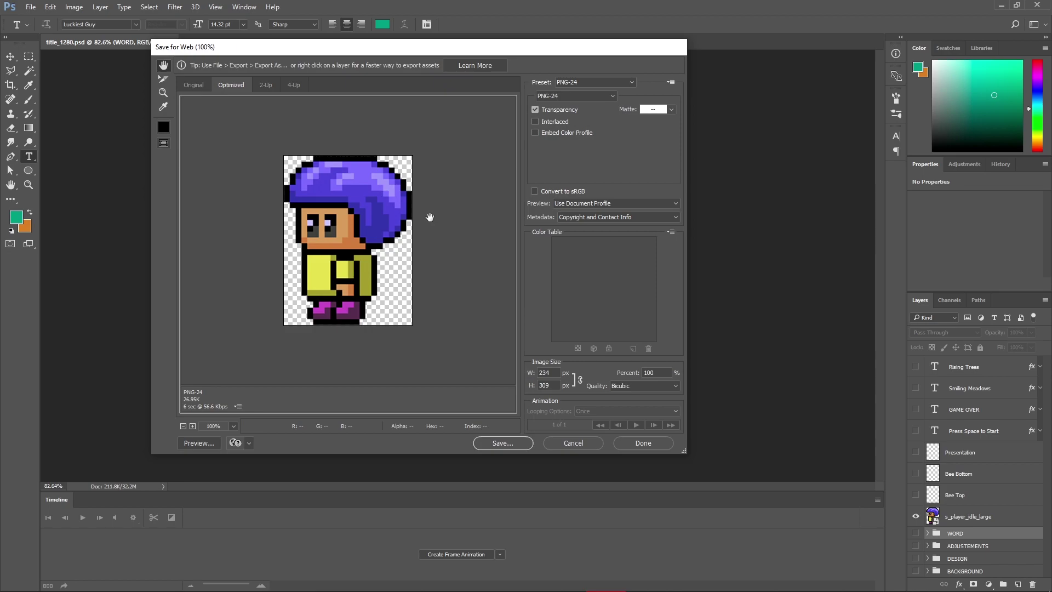
click(574, 443)
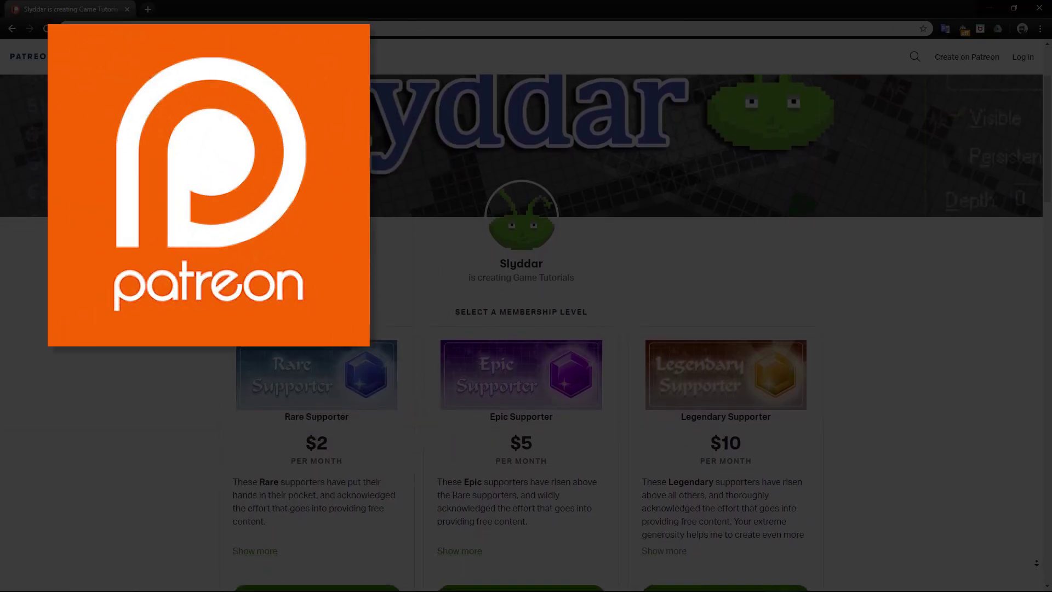
Step: Scroll the Patreon page to show the $2, $5 and $10 supporter tiers
scroll(526, 329, down, 1)
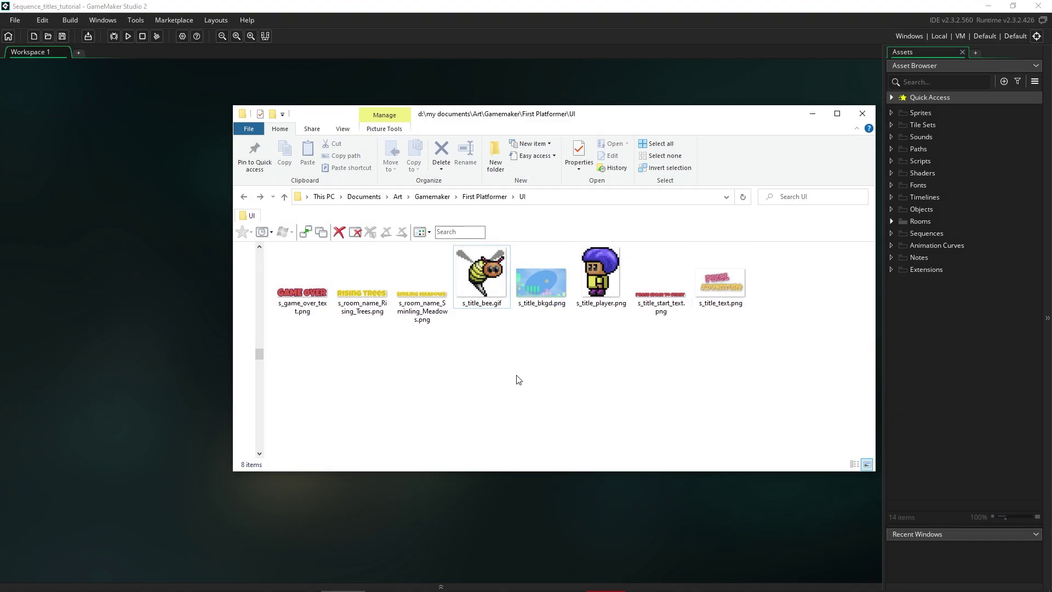
Step: Import s_title_bkgd, s_title_player, s_title_bee and s_title_text into the project's Sprites
click(598, 291)
ctrl+click(540, 277)
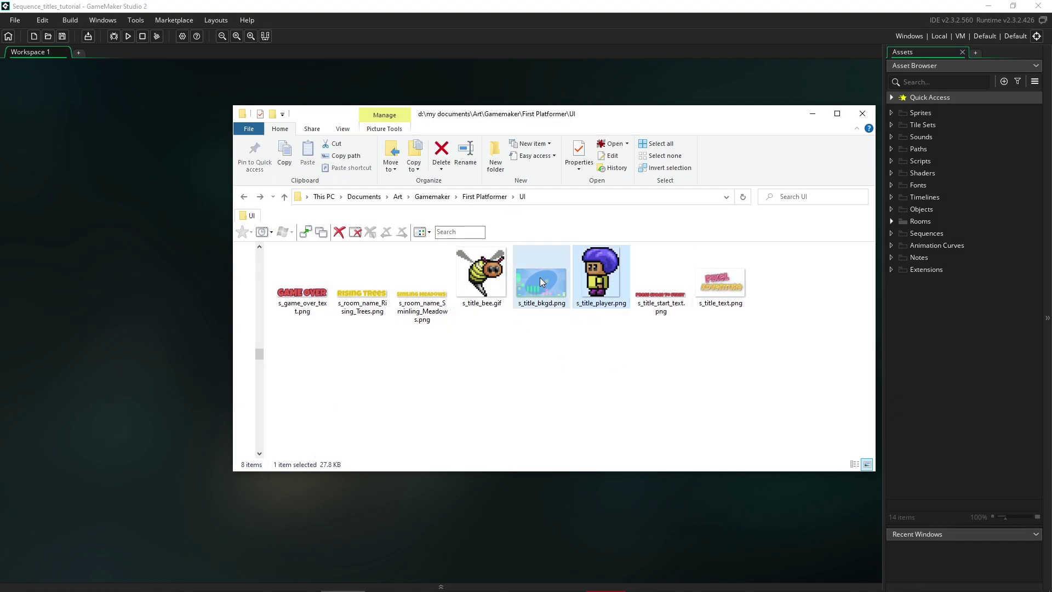
ctrl+click(487, 281)
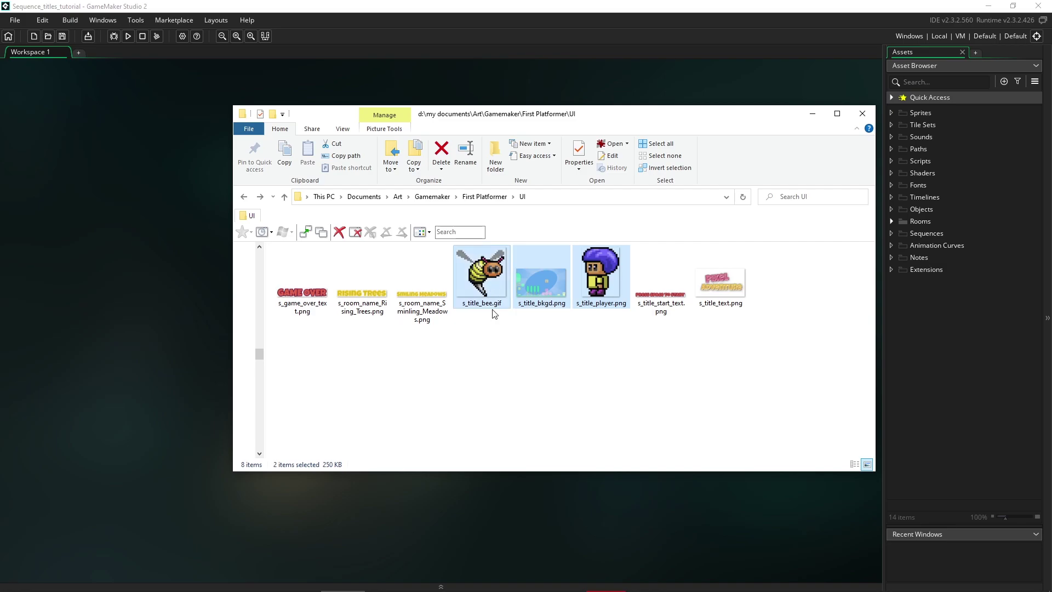
ctrl+click(726, 285)
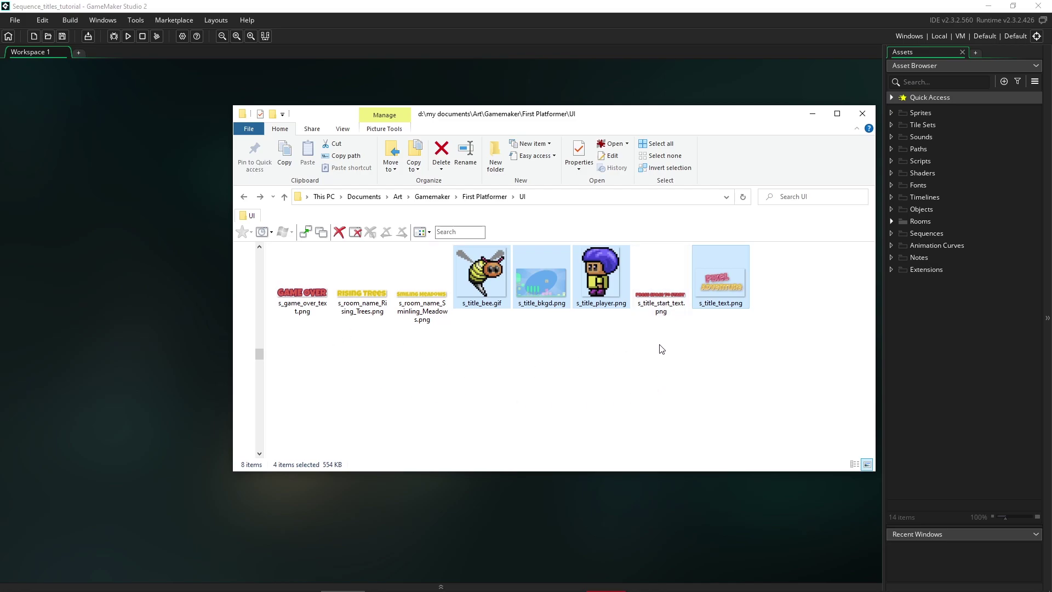
drag(781, 321, 923, 111)
click(856, 84)
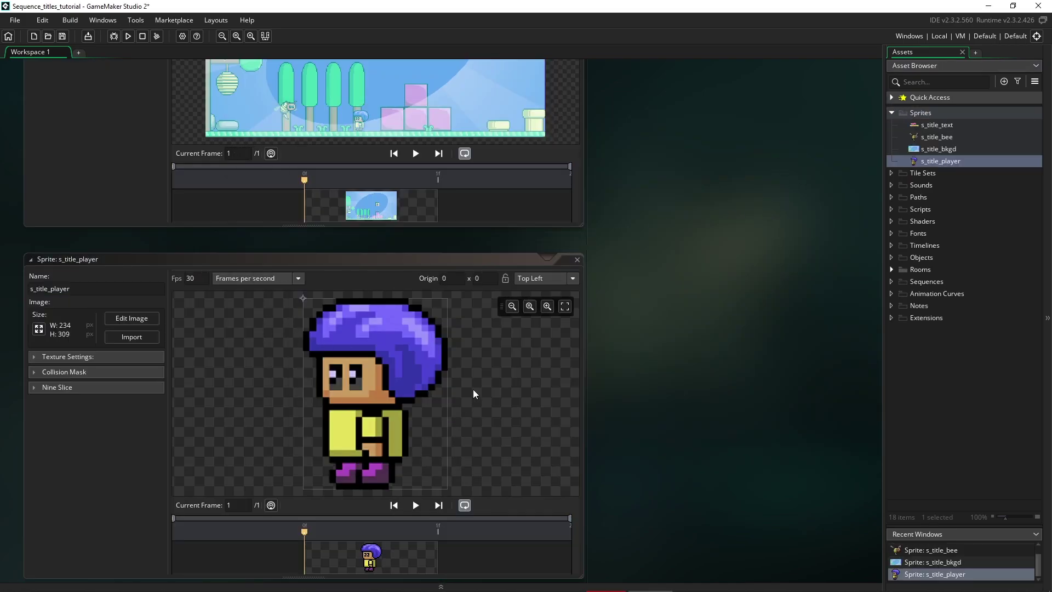
Step: Set Middle Centre origins on s_title_player, s_title_bee and s_title_text, closing each sprite editor
click(560, 279)
click(539, 332)
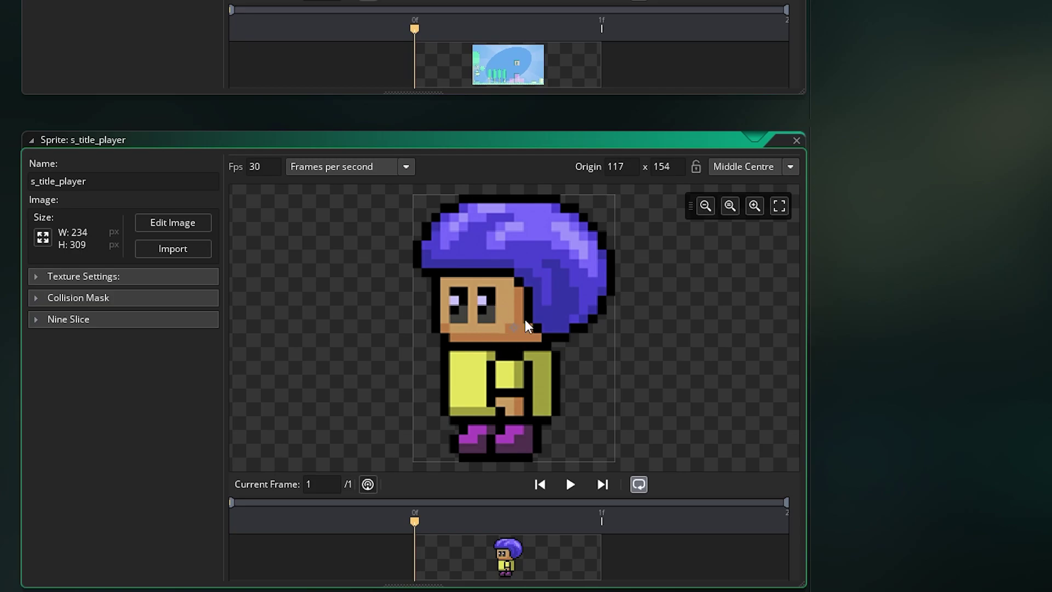
click(796, 140)
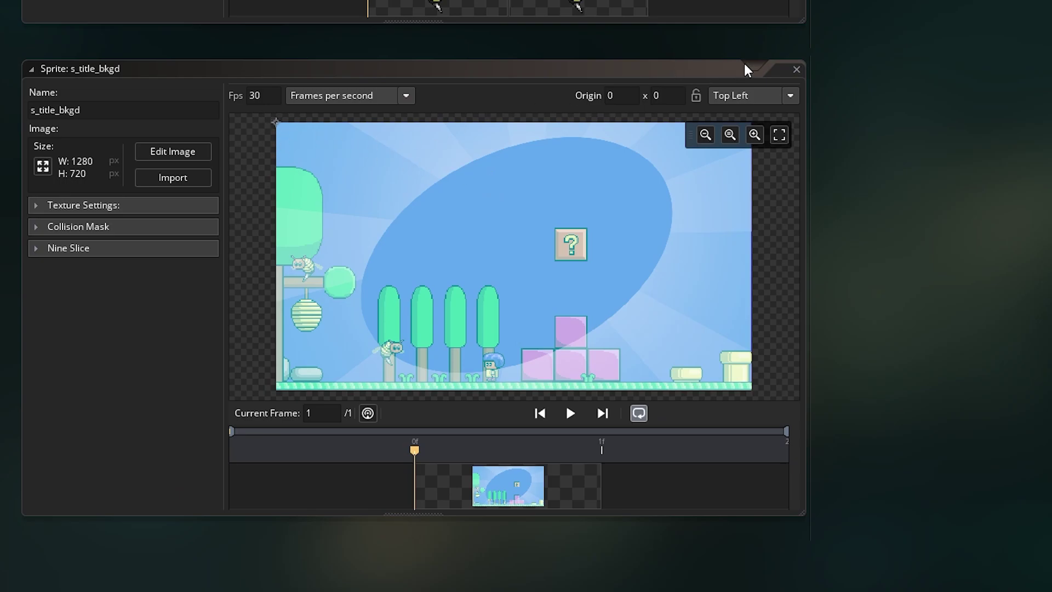
click(795, 70)
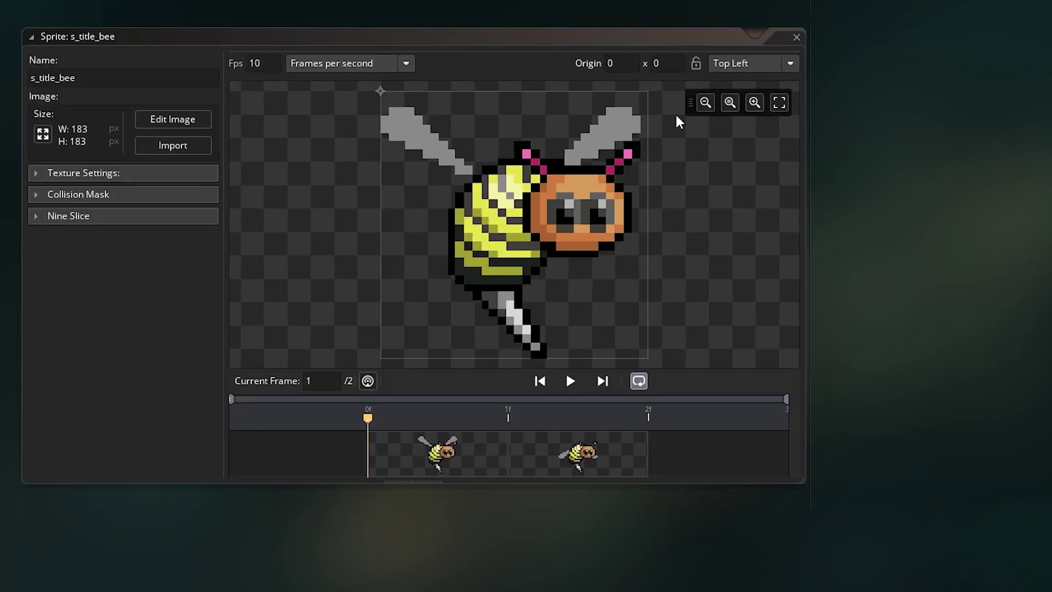
click(774, 63)
click(742, 143)
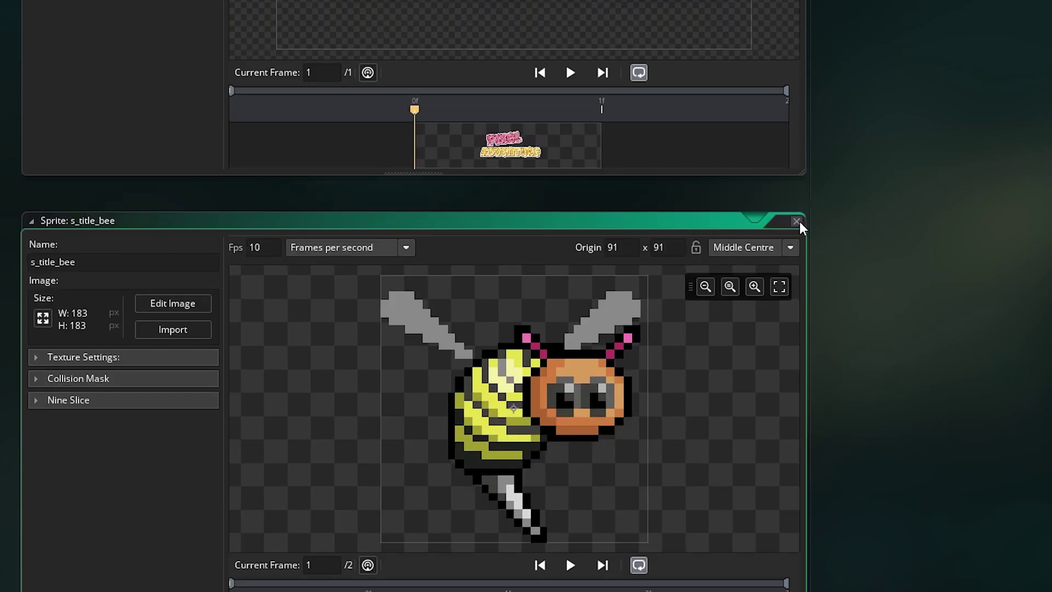
click(796, 222)
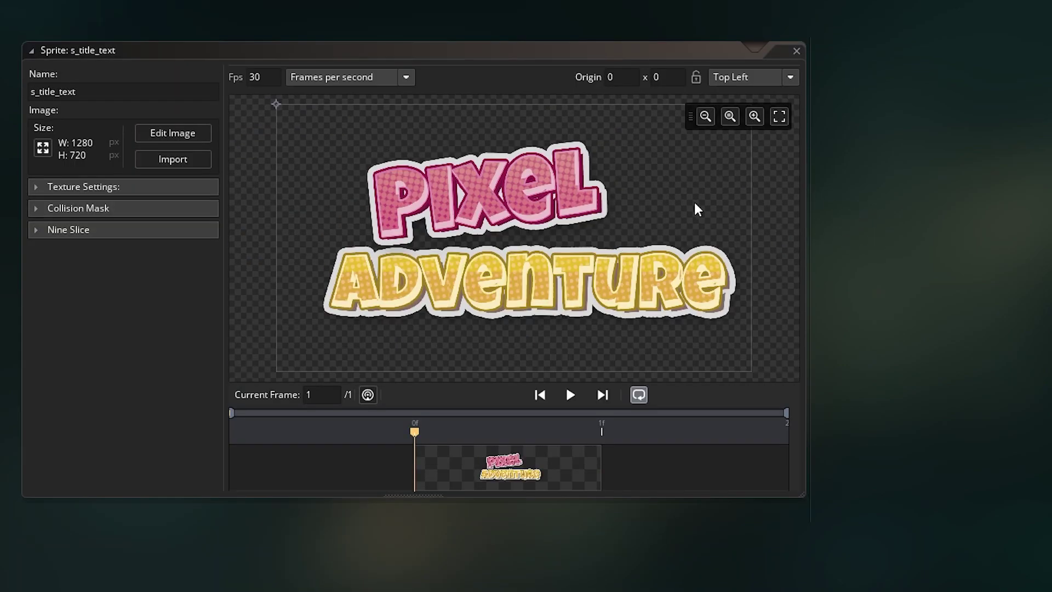
click(790, 77)
click(743, 157)
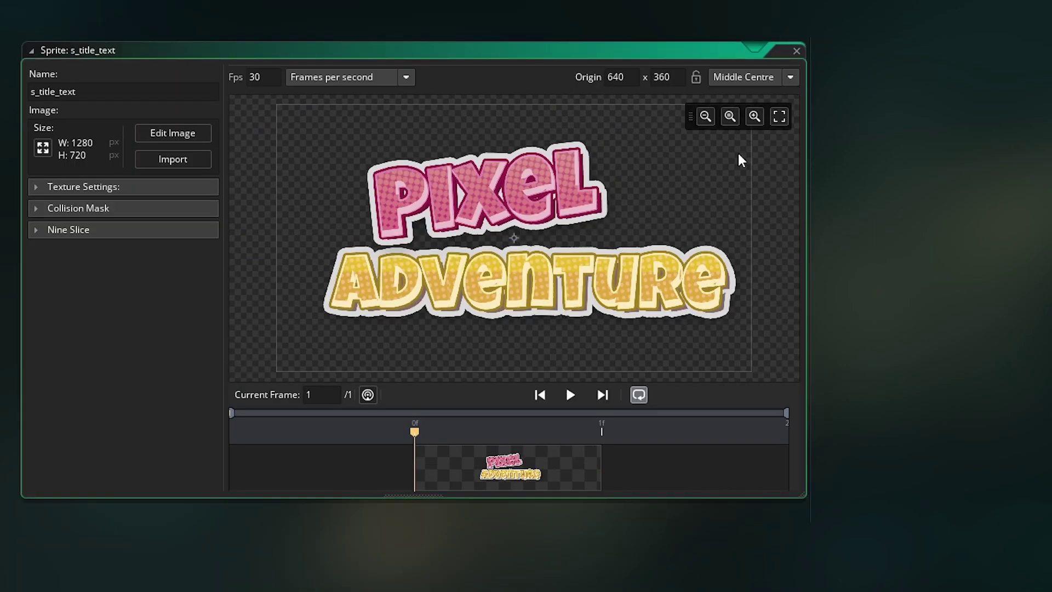
click(797, 50)
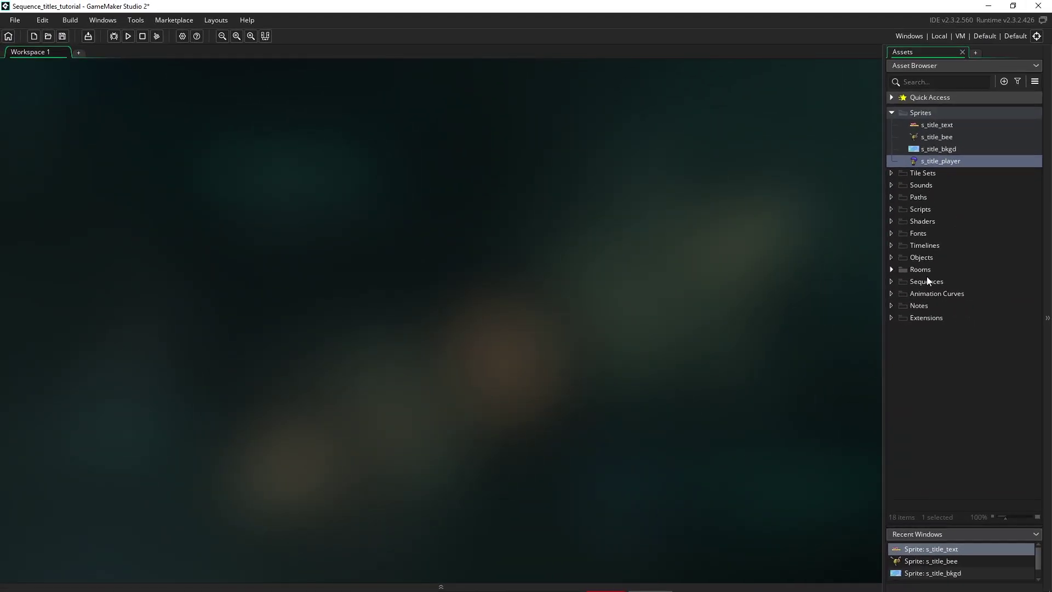
Step: Create a new sequence asset in the Sequences group named seq_title
click(926, 281)
right_click(921, 280)
mouse_move(933, 286)
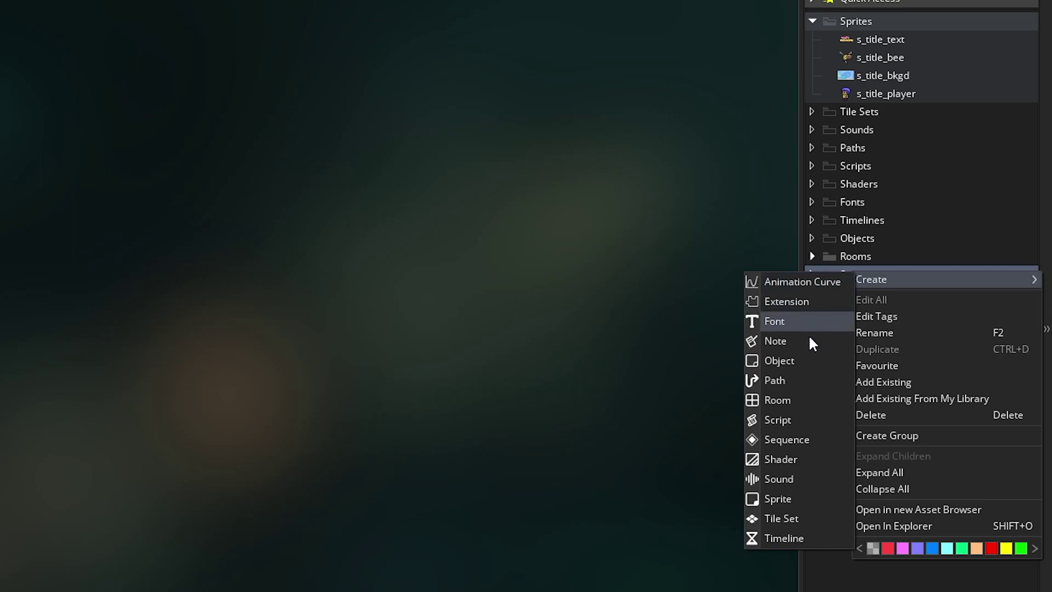
click(789, 439)
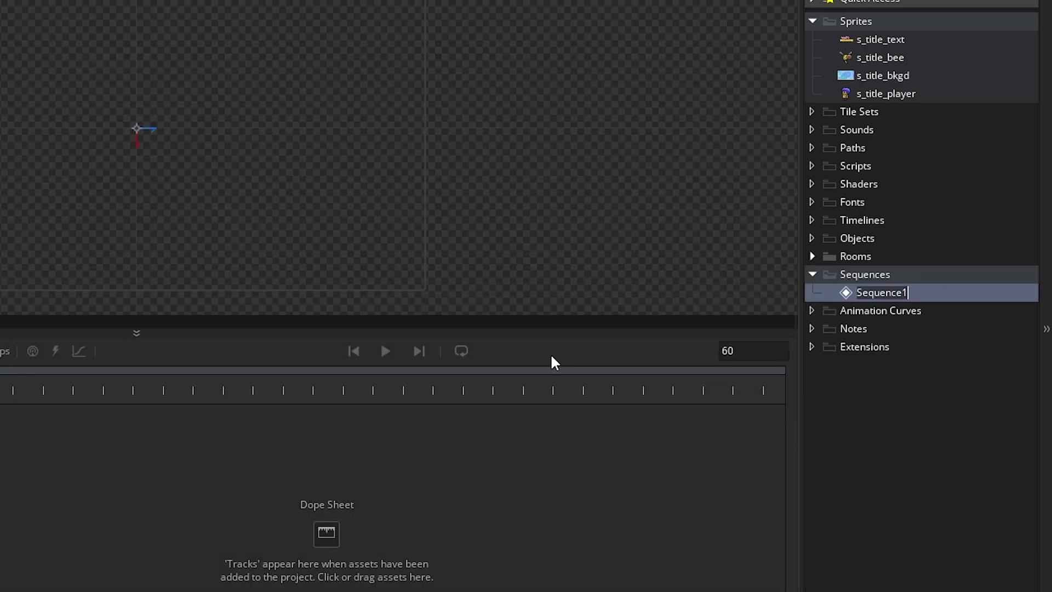
text(se)
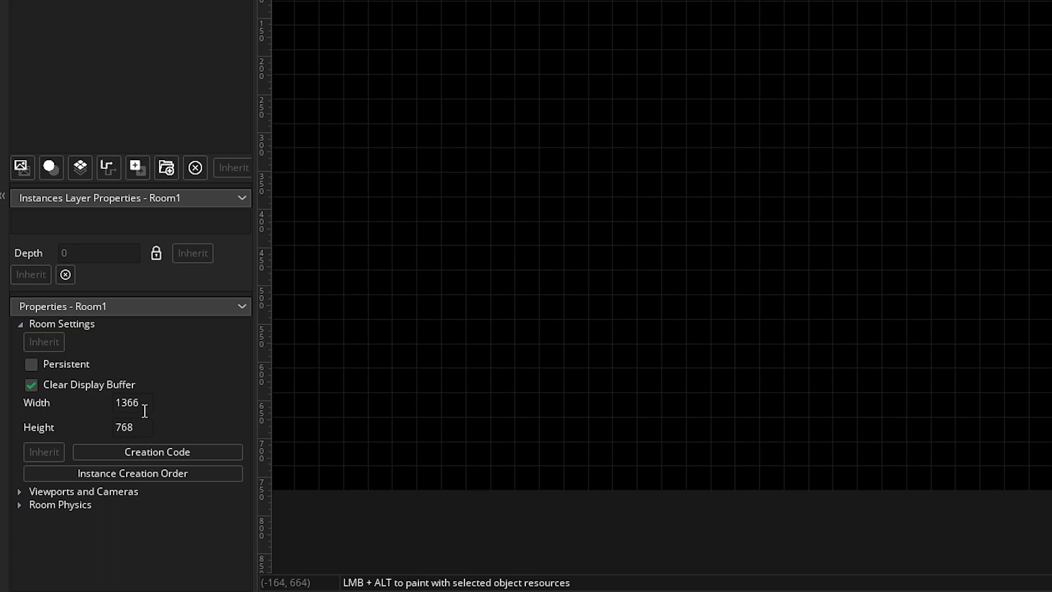
Step: Set Room1's width to 1280 and height to 720
drag(144, 406, 127, 401)
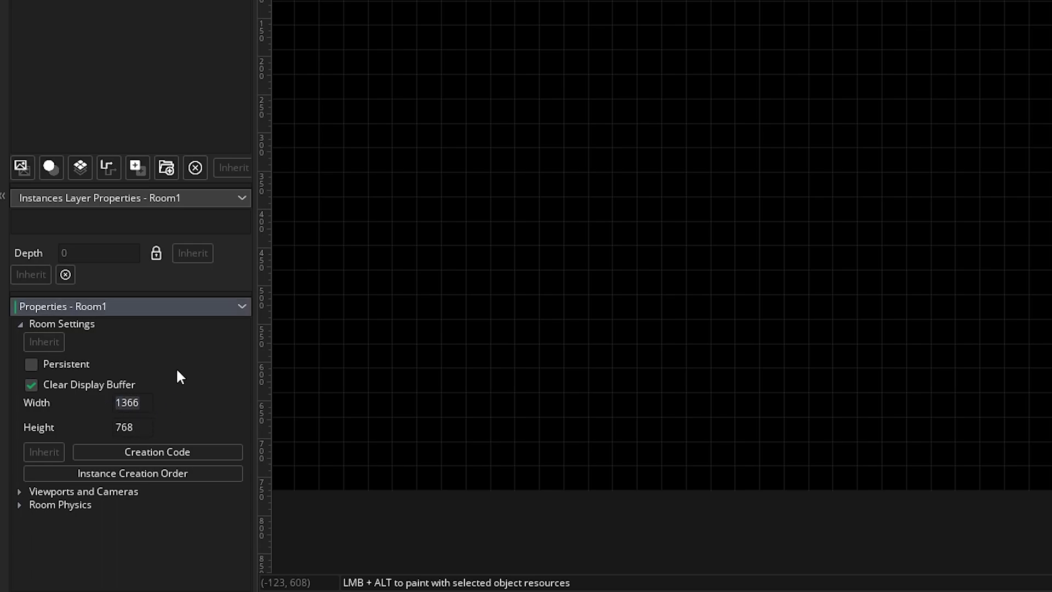
text(1280)
key(Tab)
text(720)
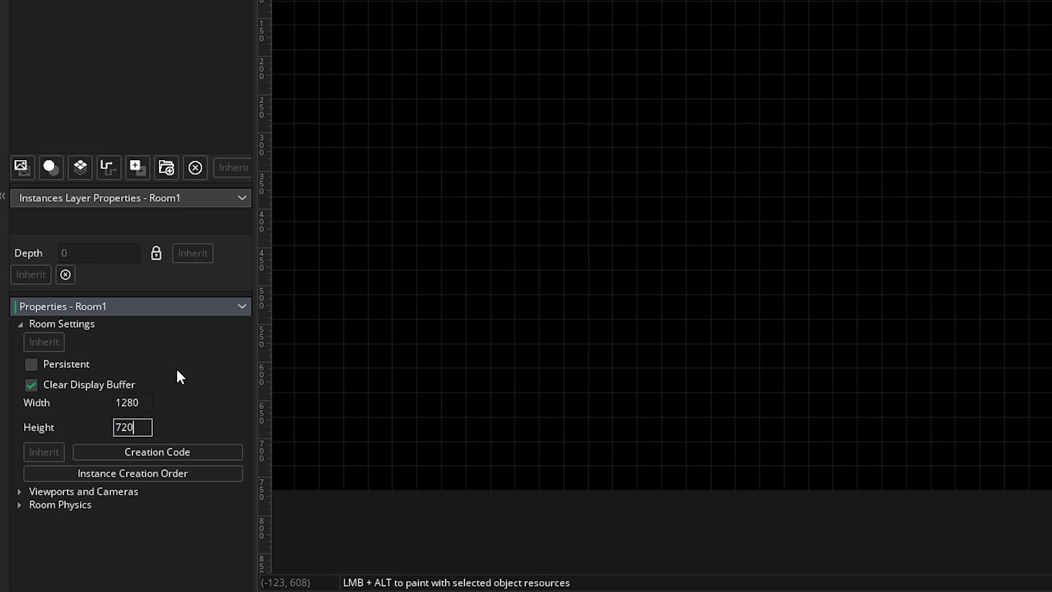
key(Return)
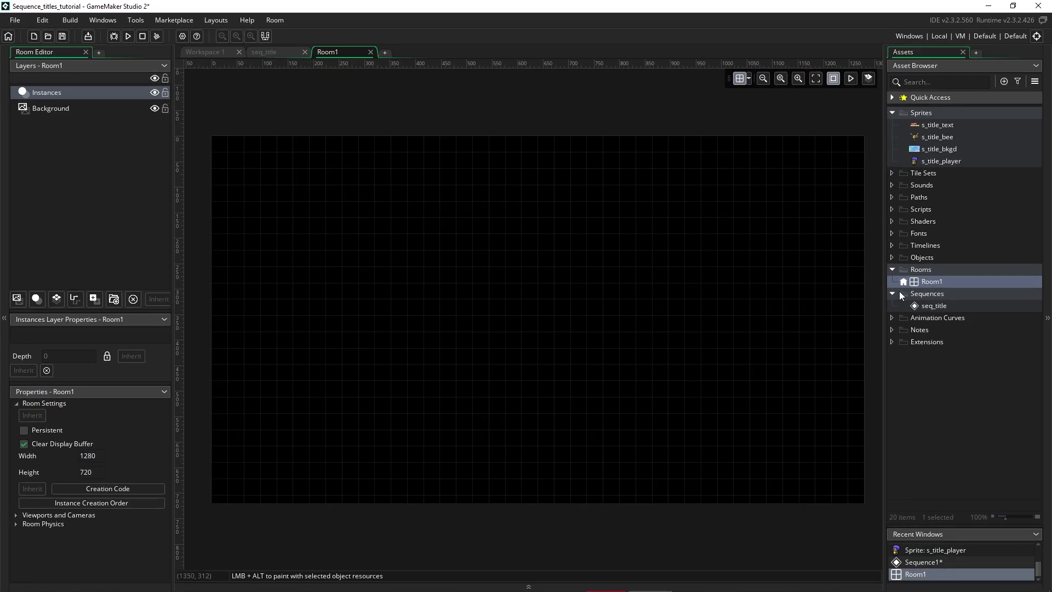
Step: Open seq_title and set its canvas frame to 1280 × 720
double_click(925, 305)
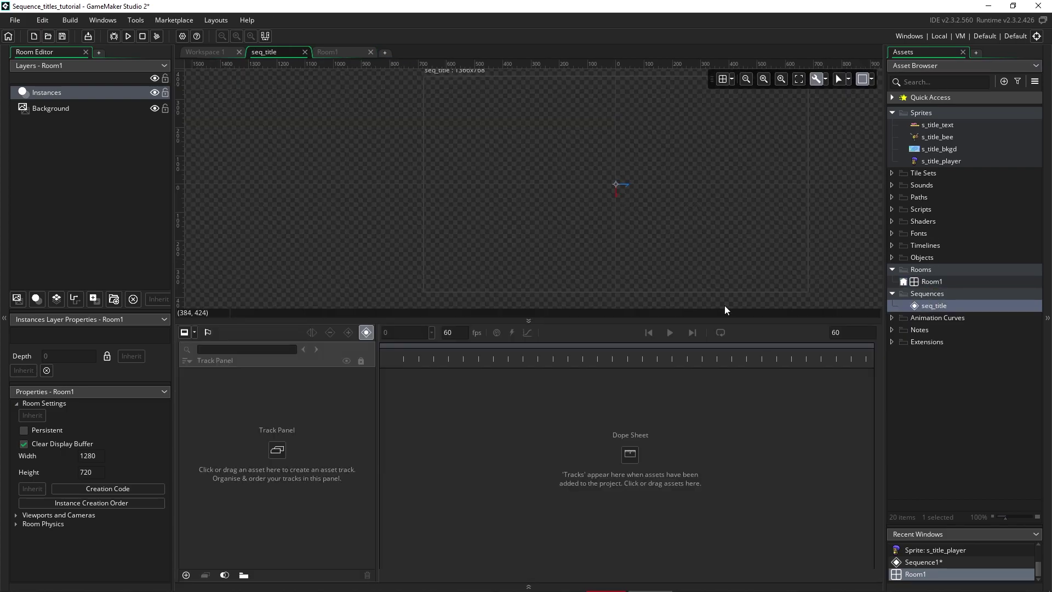
drag(726, 322, 725, 408)
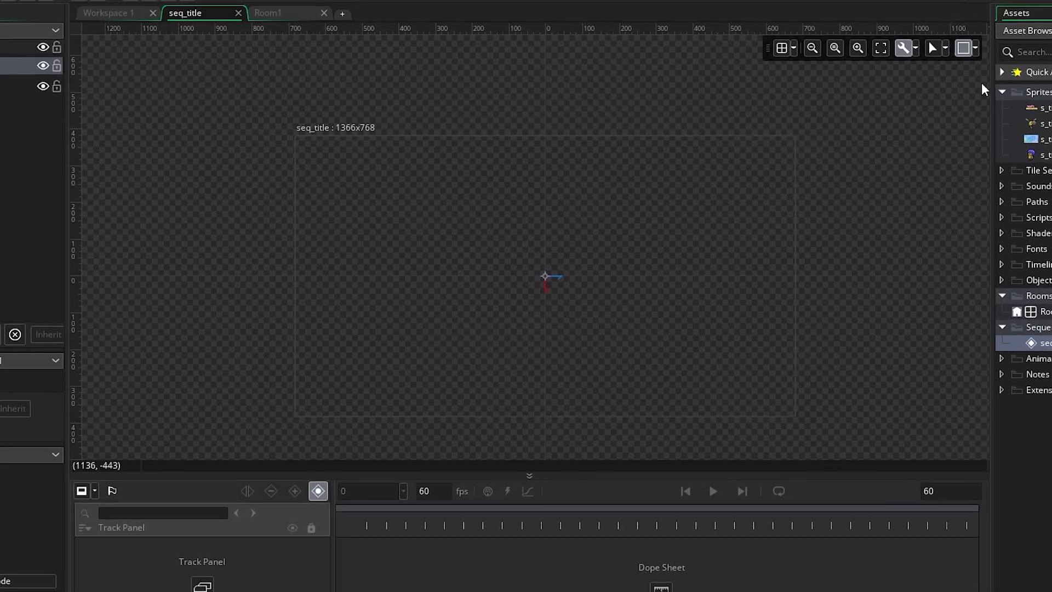
click(964, 47)
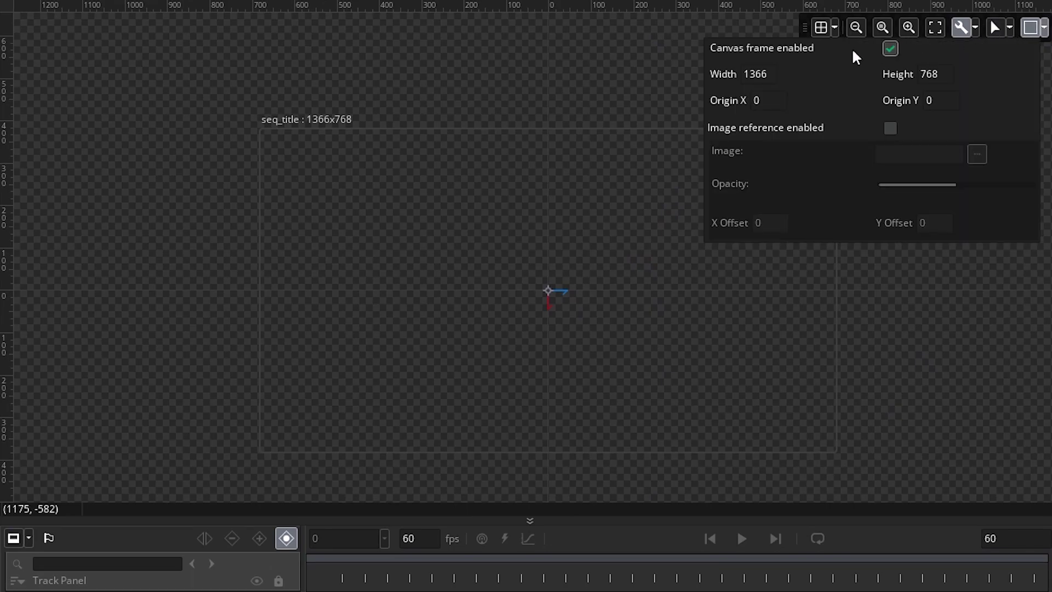
drag(771, 70, 744, 73)
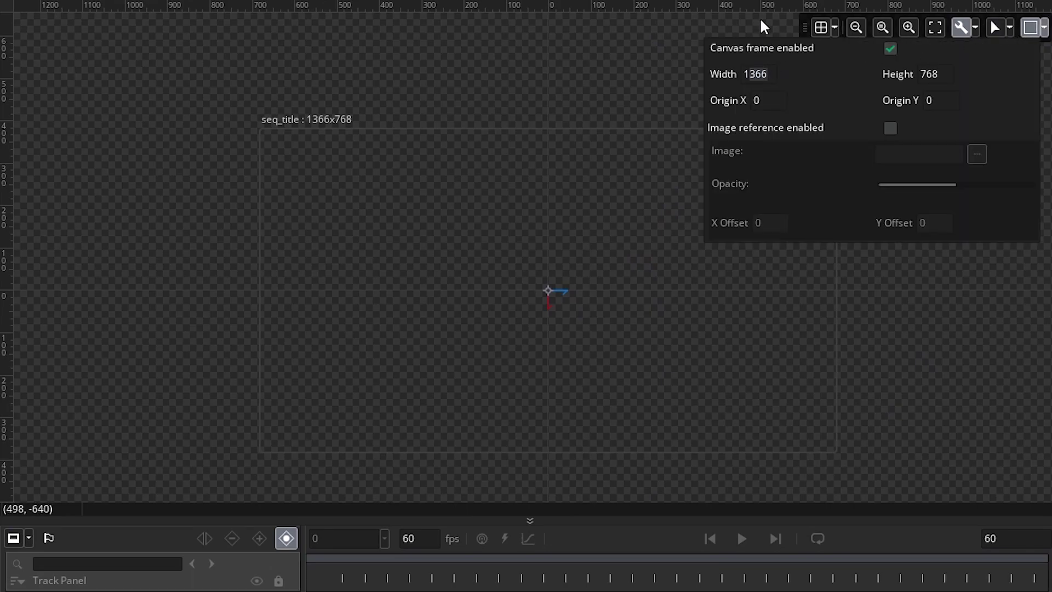
text(1280)
key(Tab)
text(7)
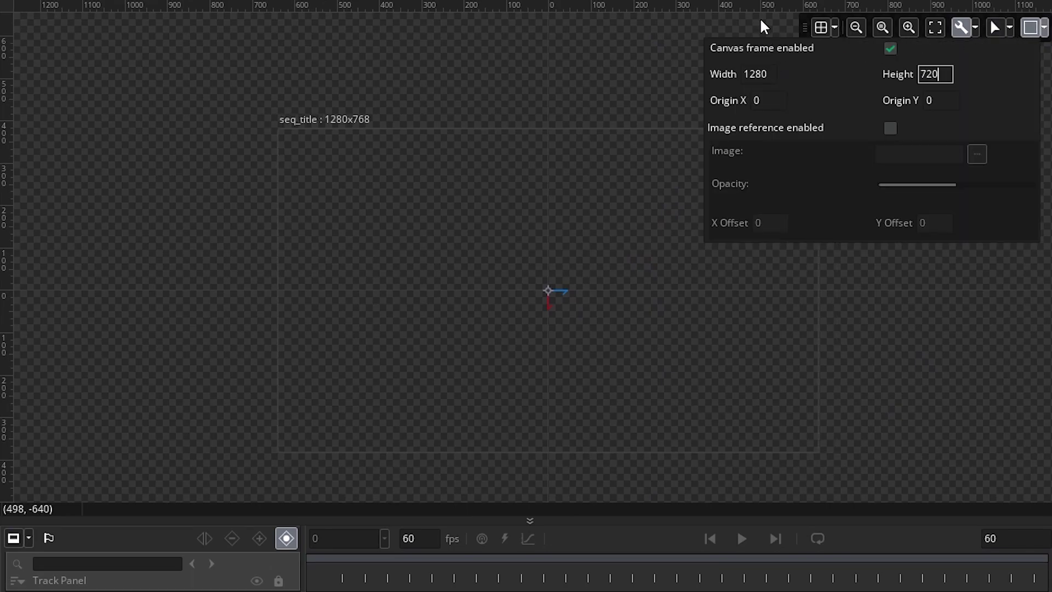
click(772, 99)
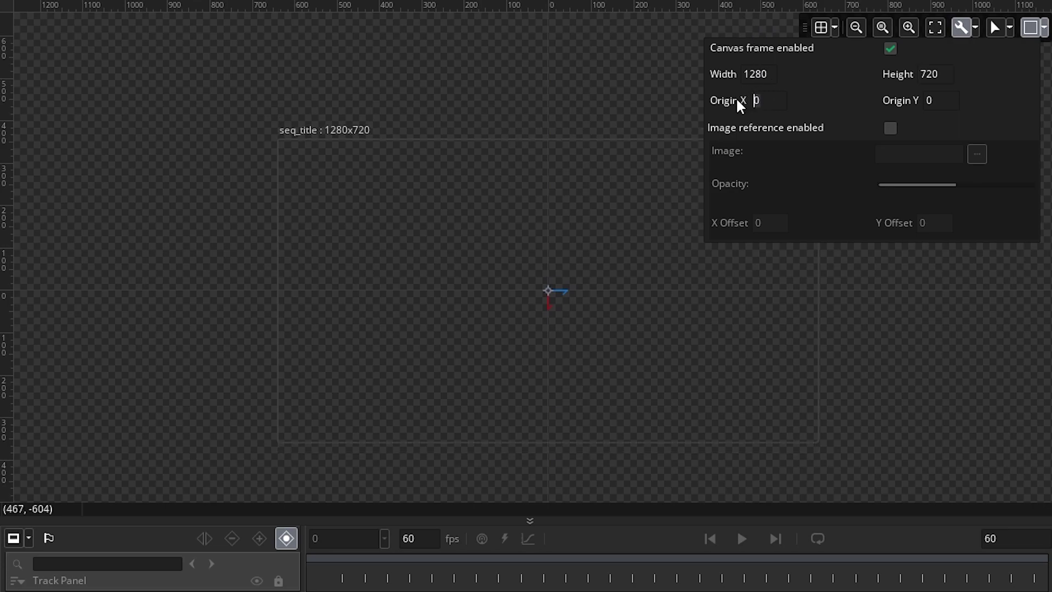
Step: Set the canvas frame origin to -640, -360
key(Delete)
text(-640)
key(Tab)
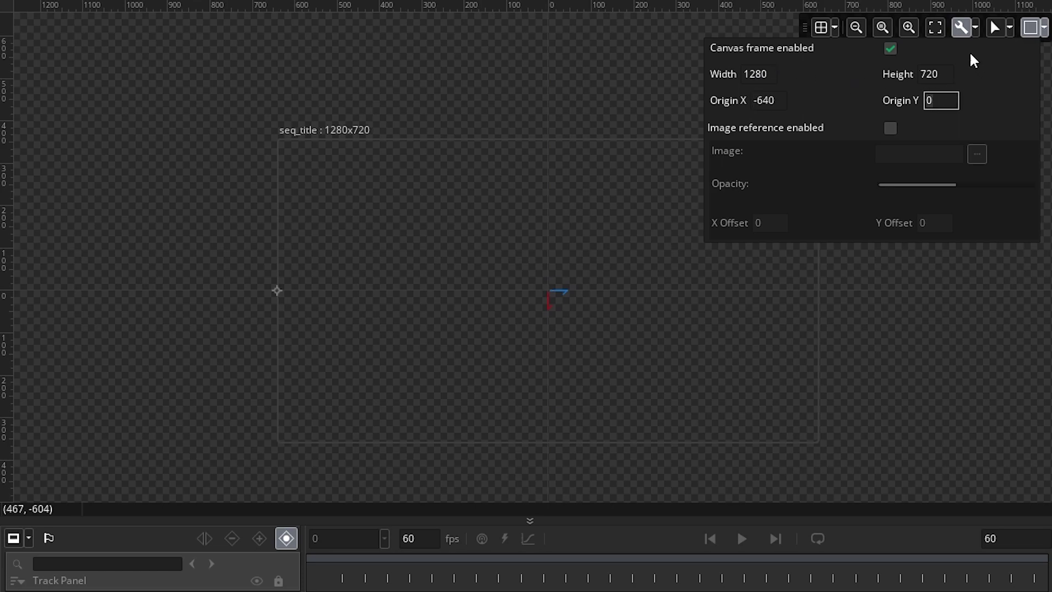
text(-360)
key(Return)
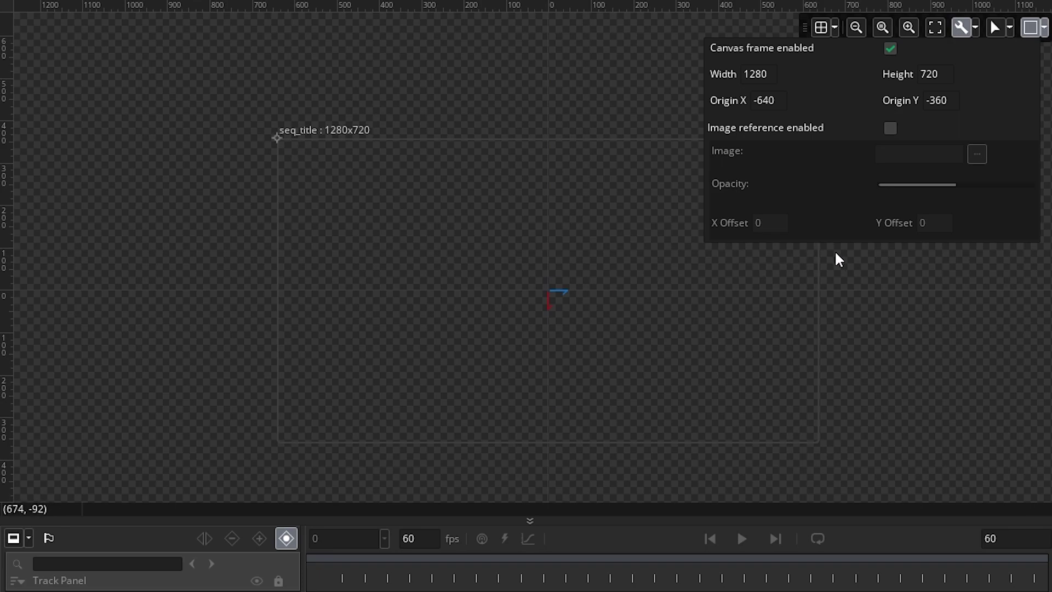
click(1043, 27)
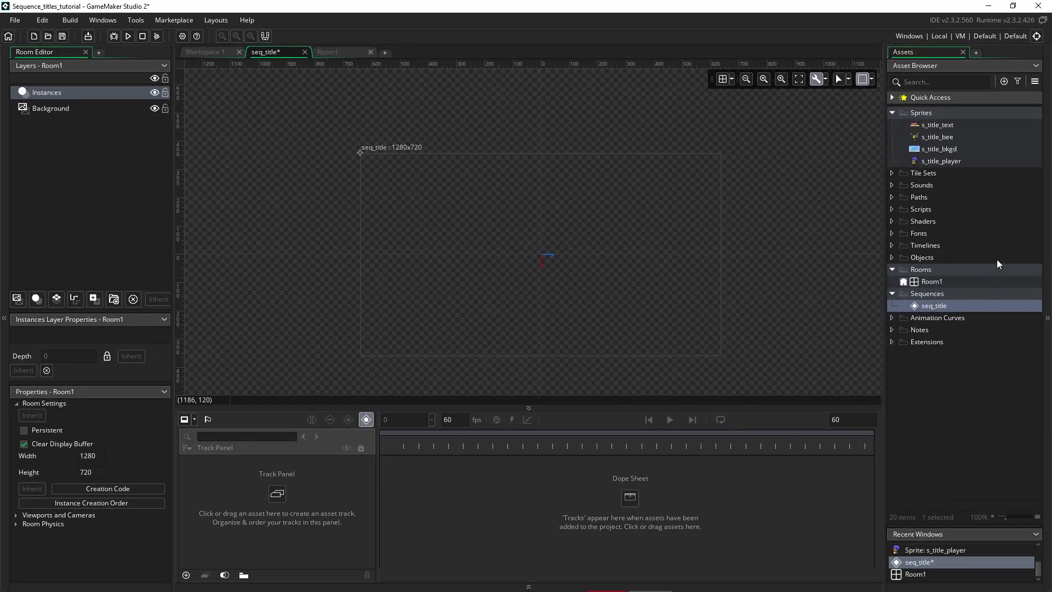
Step: Add s_title_bkgd aligned to the frame and lengthen the sequence to 120 frames
drag(945, 149, 467, 258)
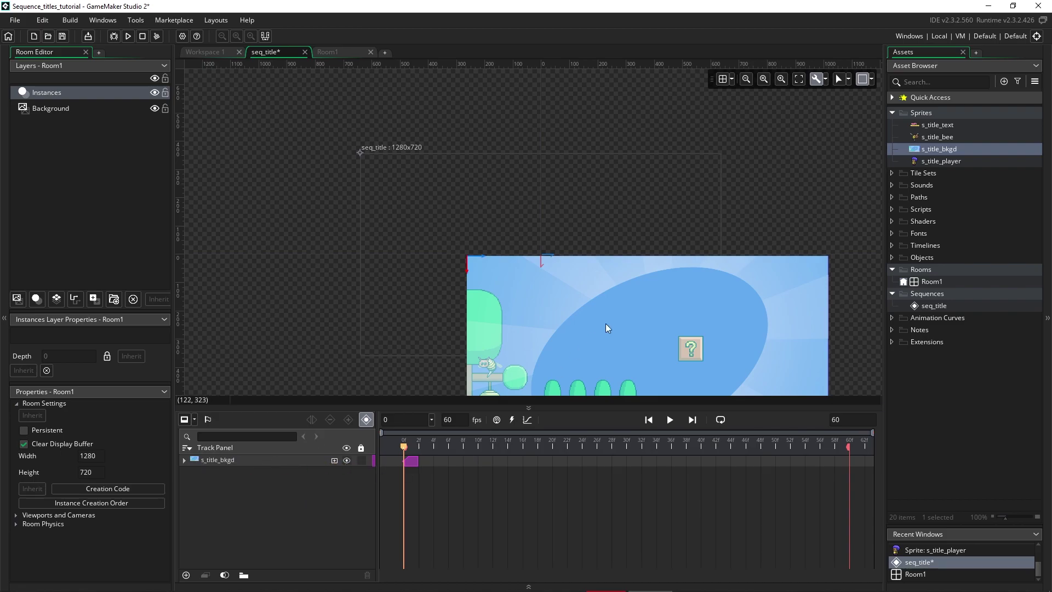
drag(613, 317, 565, 216)
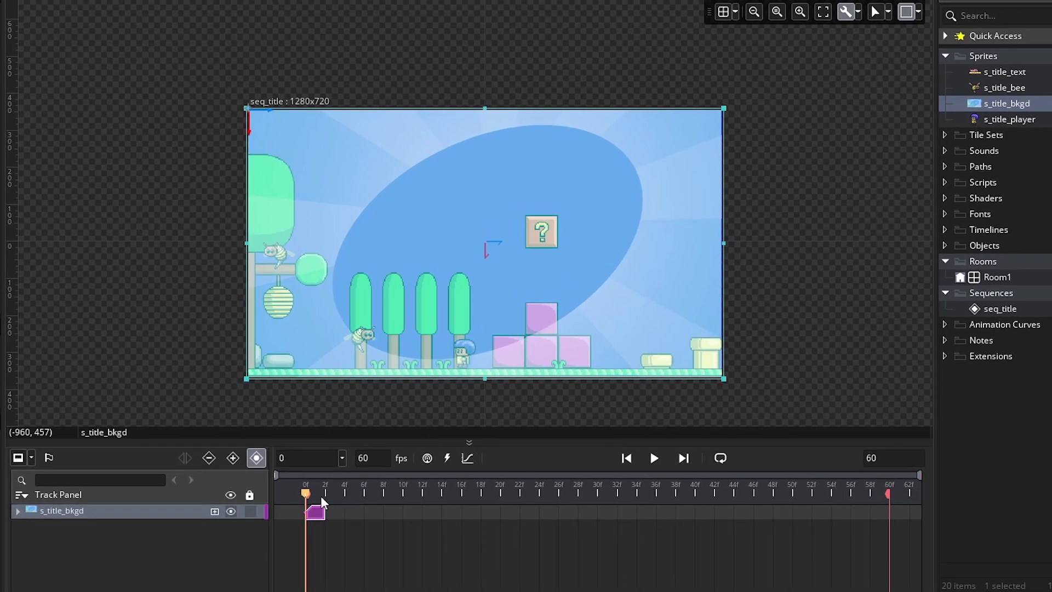
drag(320, 495, 444, 495)
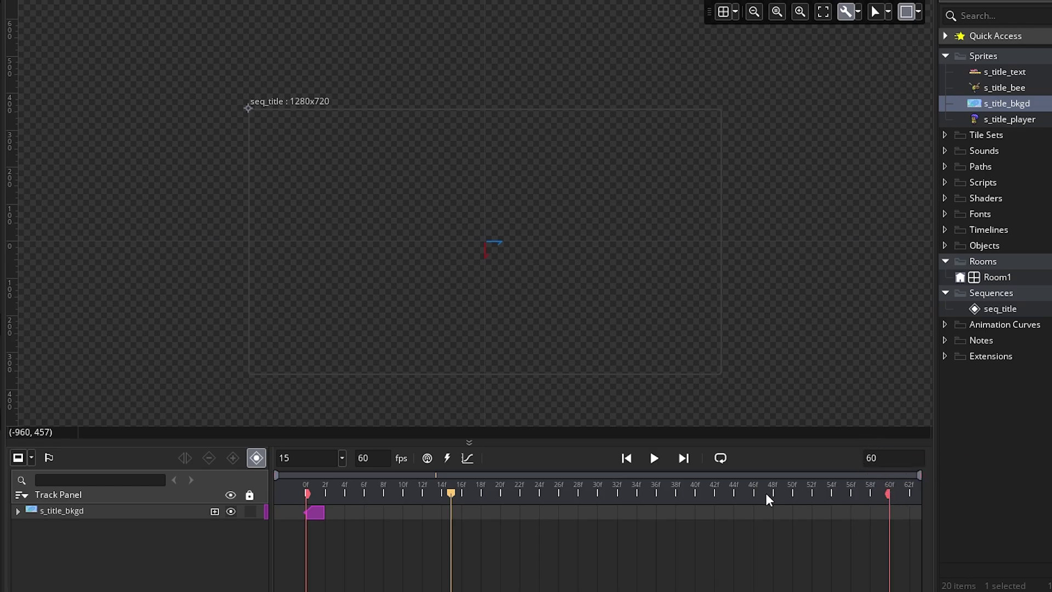
click(883, 459)
text(12)
click(820, 465)
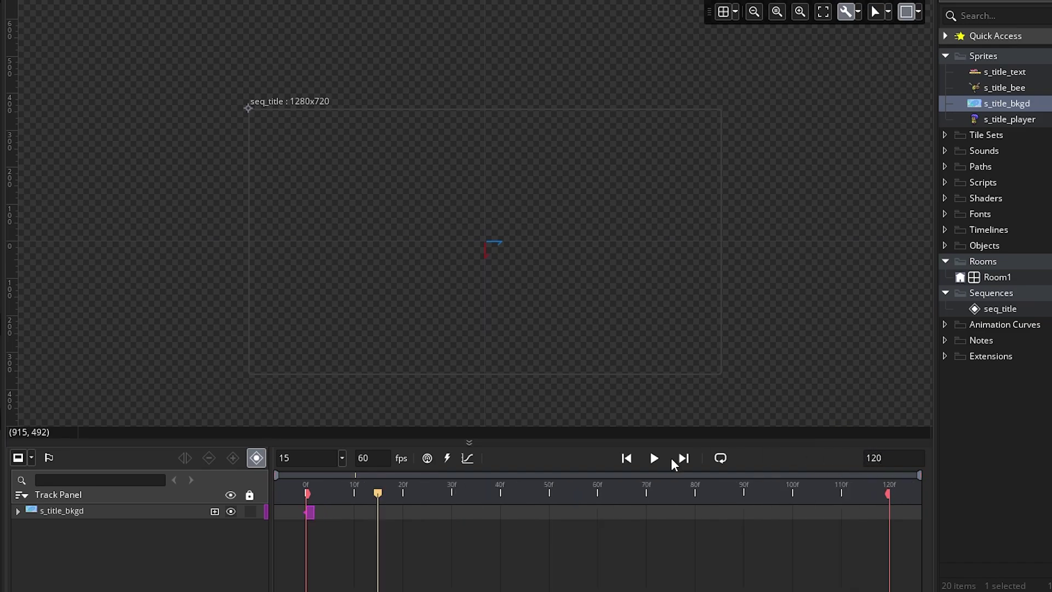
Step: Stretch the background key across all 120 frames and lock its track
drag(353, 489, 508, 491)
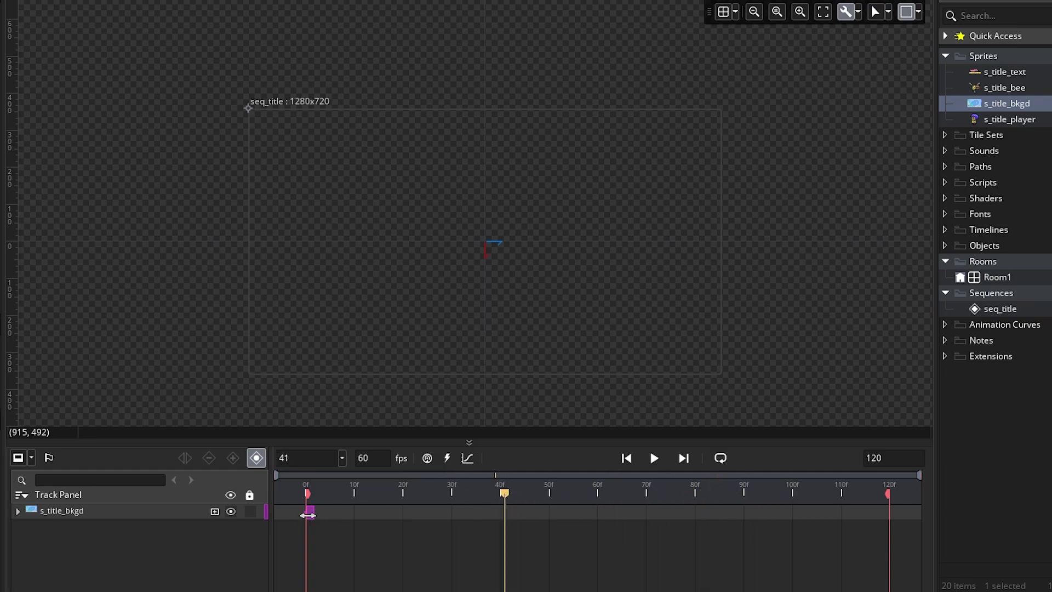
drag(317, 492, 382, 492)
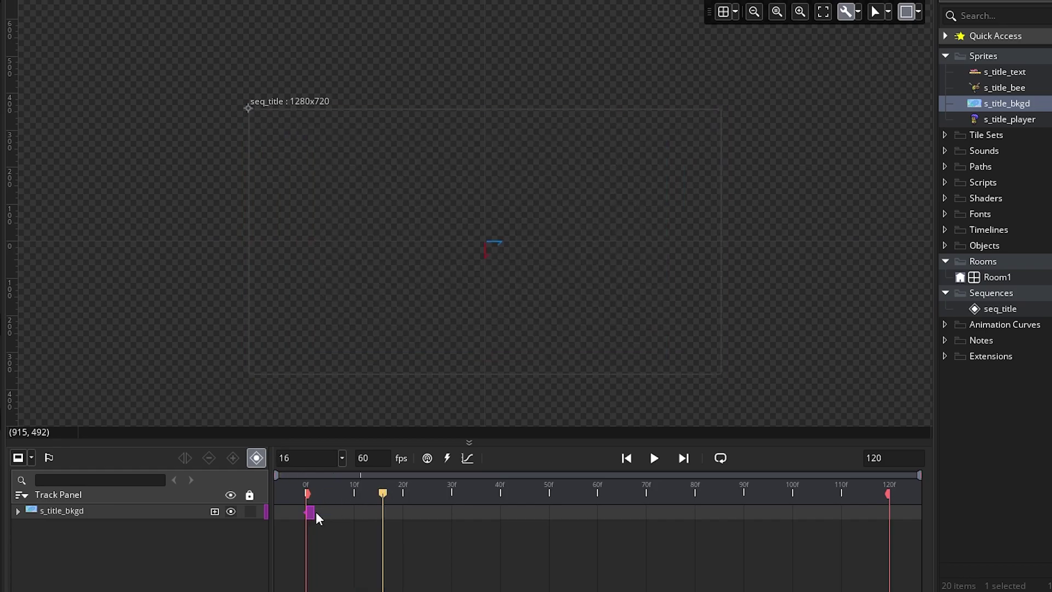
drag(315, 512, 889, 509)
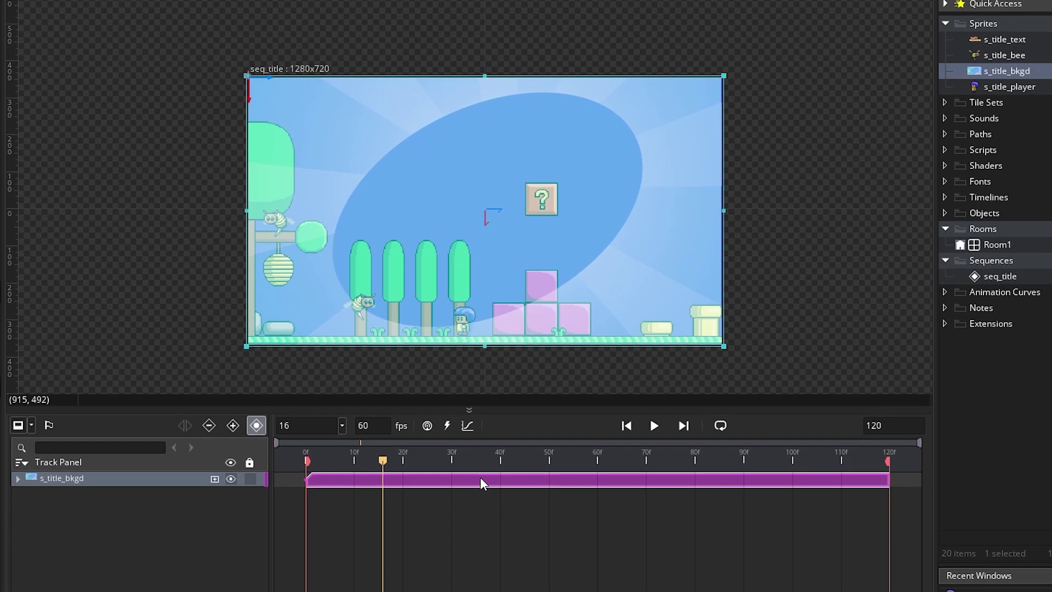
right_click(479, 511)
click(540, 572)
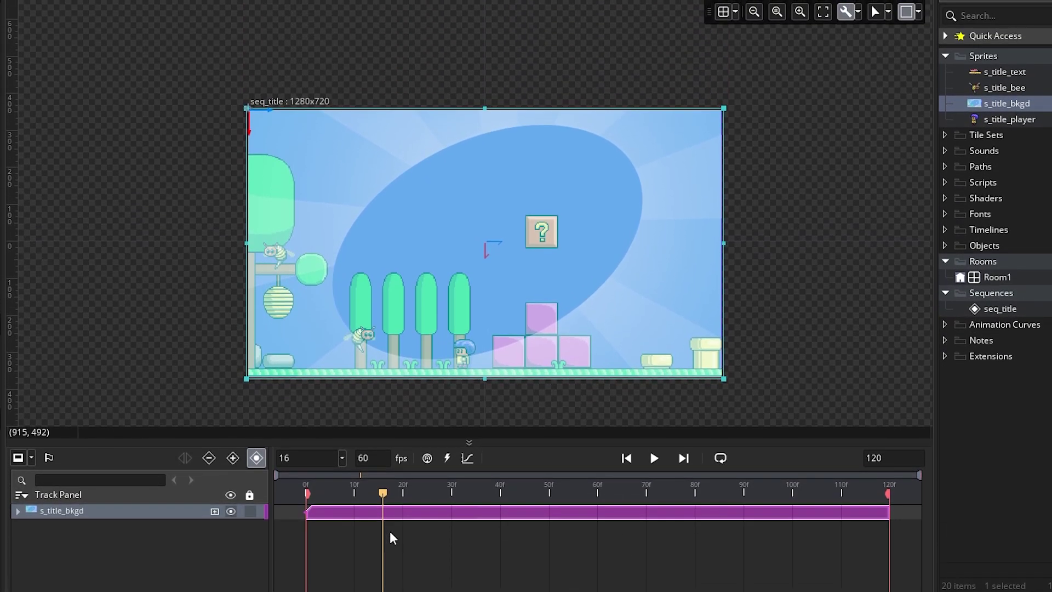
click(817, 268)
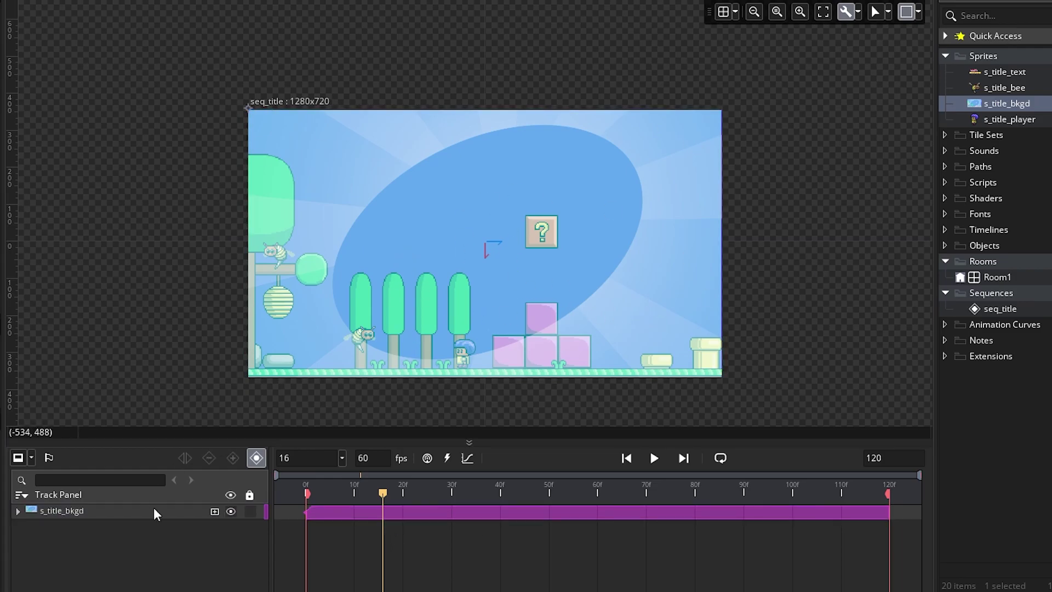
click(250, 511)
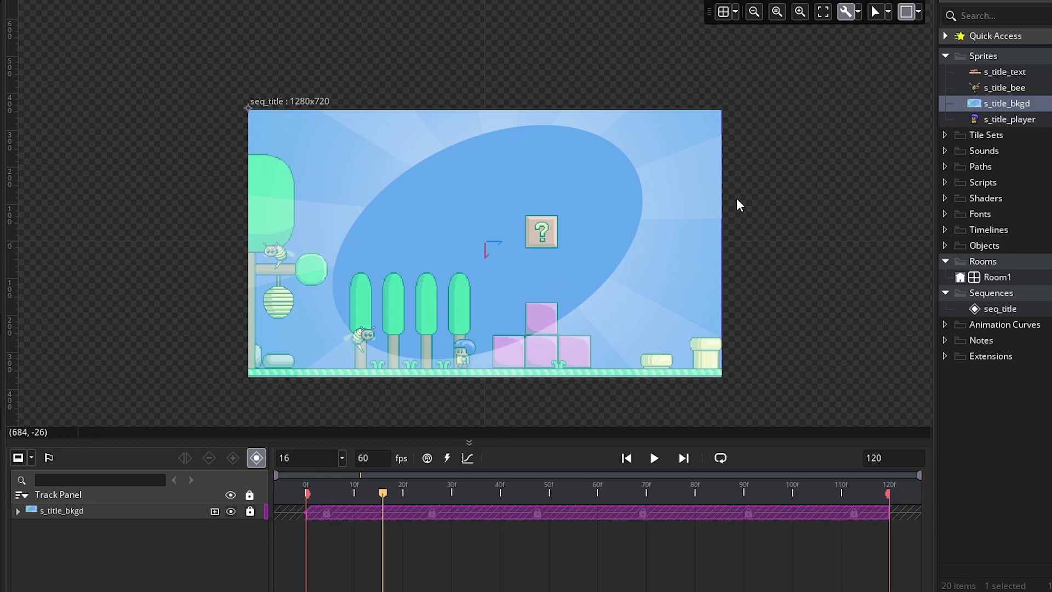
Step: Add s_title_text, undo a stray bee drop, and stretch the title clip over frames 0–120
drag(1017, 76, 159, 564)
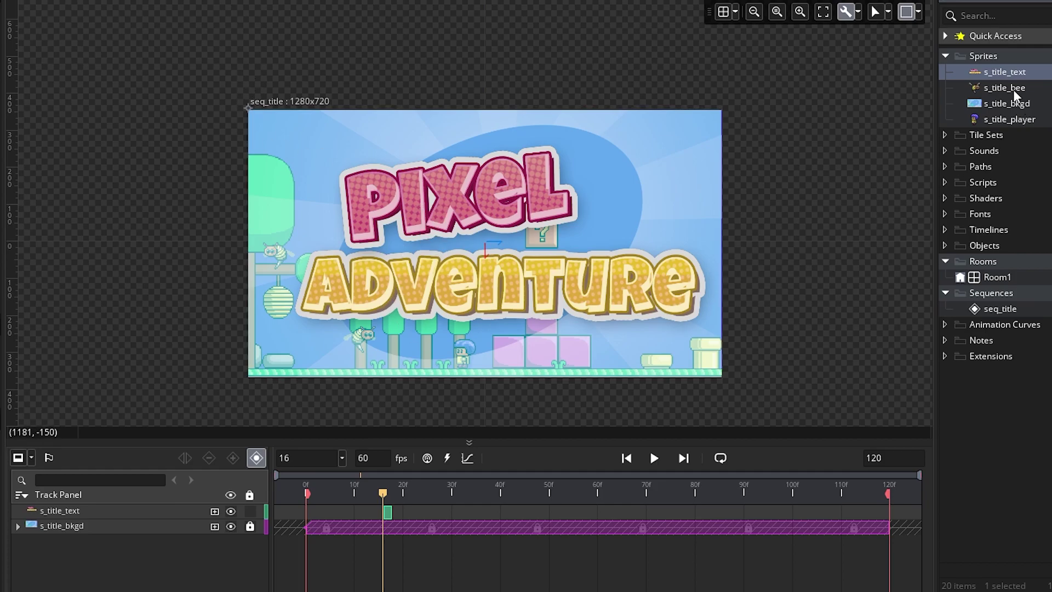
drag(1014, 92, 766, 253)
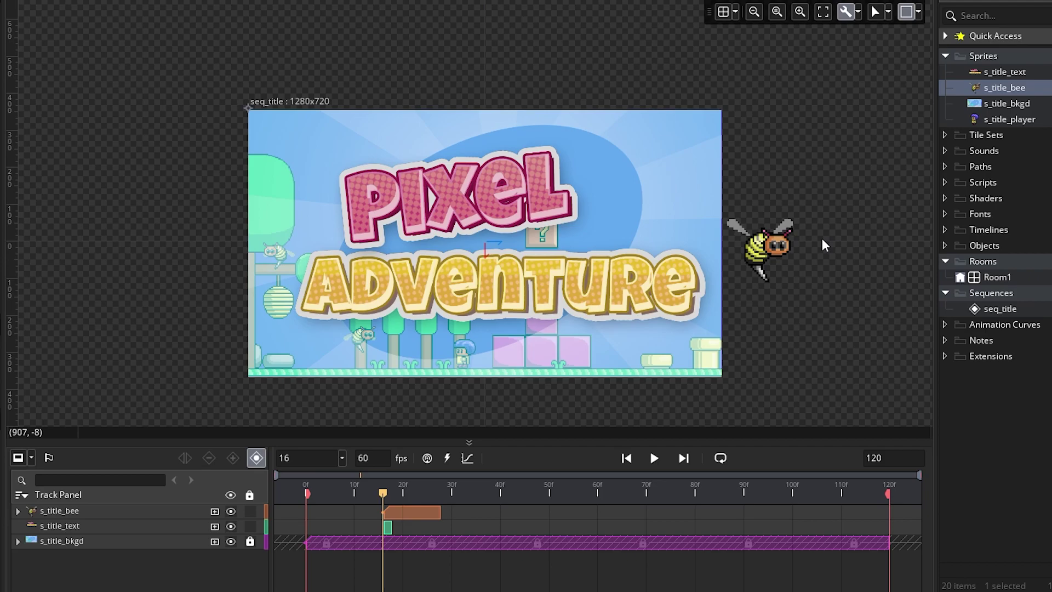
key(ctrl+z)
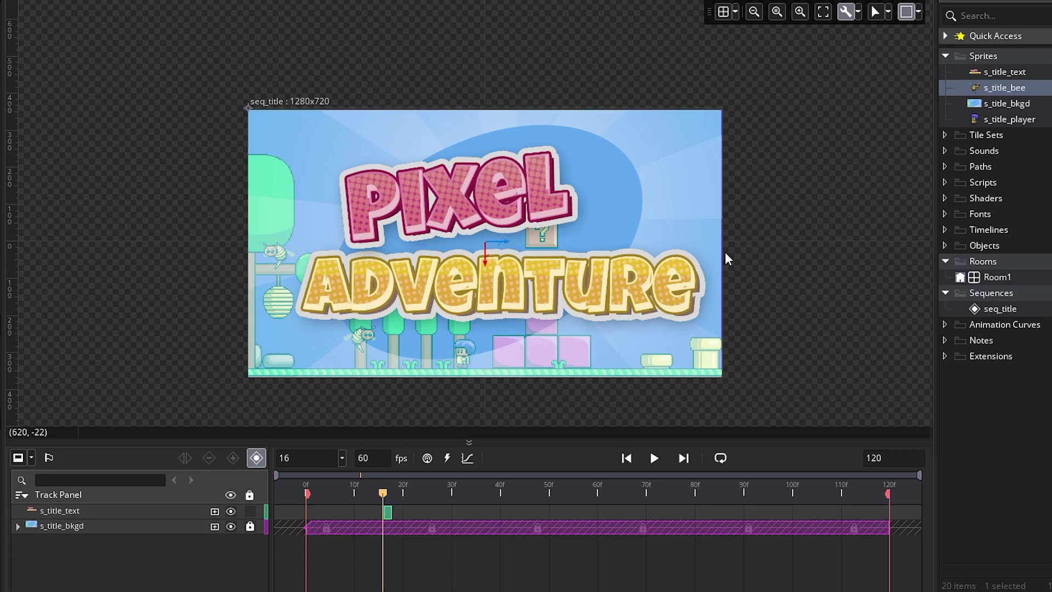
right_click(387, 512)
click(419, 491)
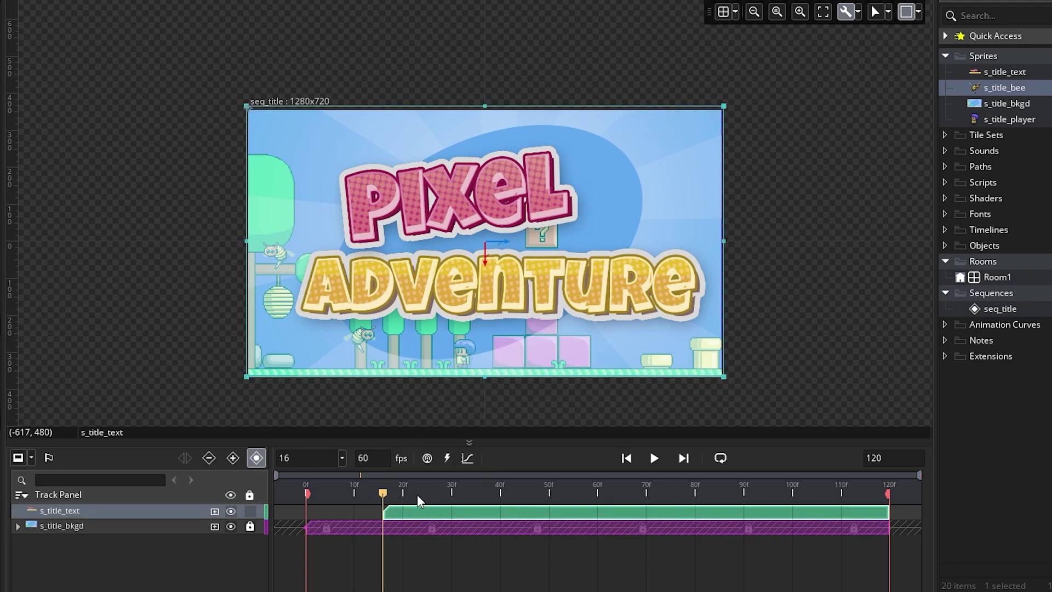
drag(424, 518, 346, 519)
drag(402, 491, 307, 497)
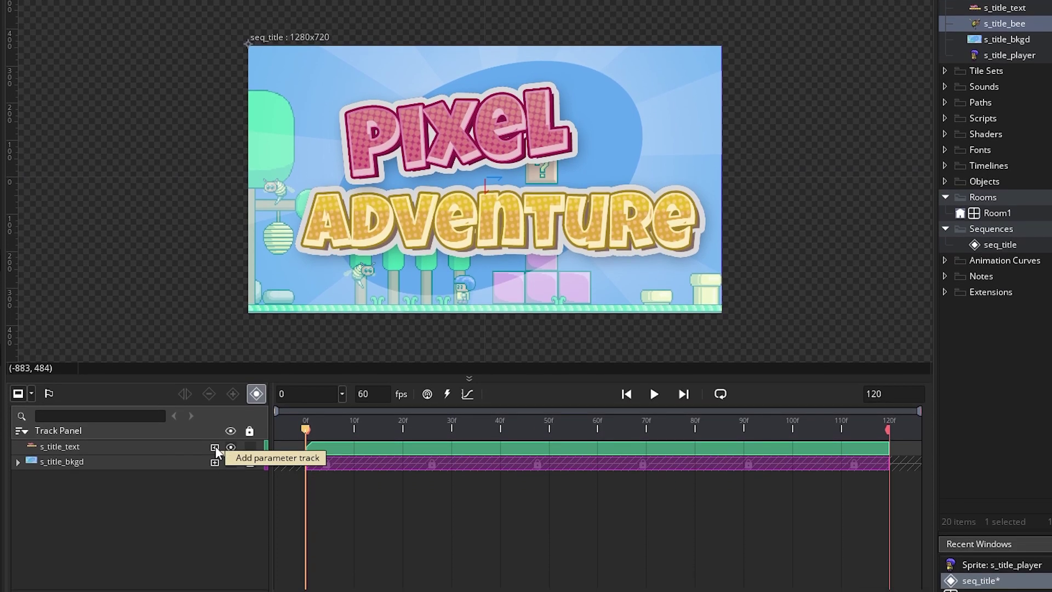
Step: Key s_title_text's linked Scale at 0% on frame 0 and 100% on frame 119
click(215, 447)
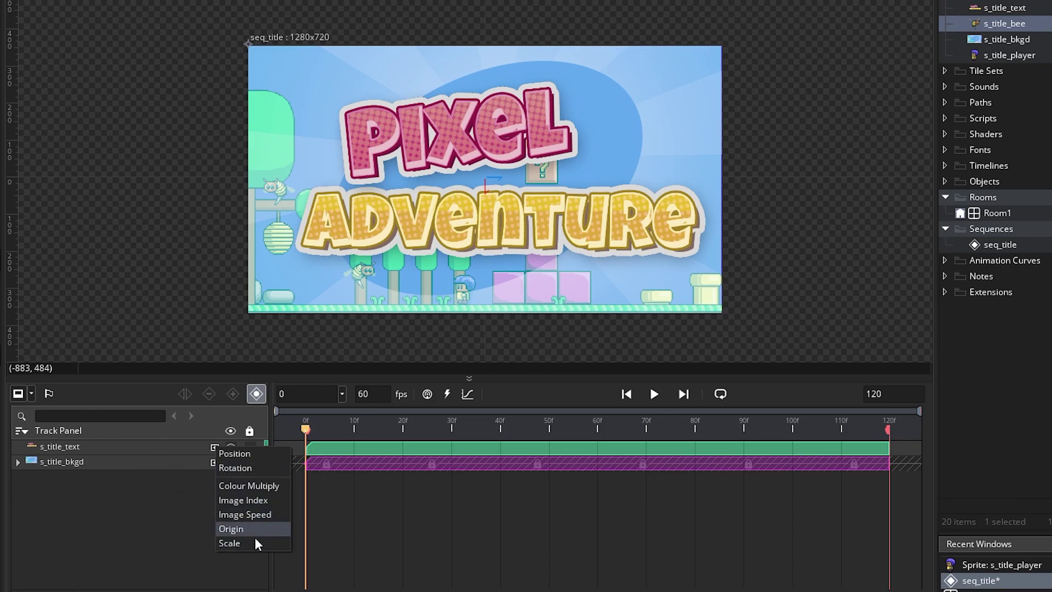
click(239, 544)
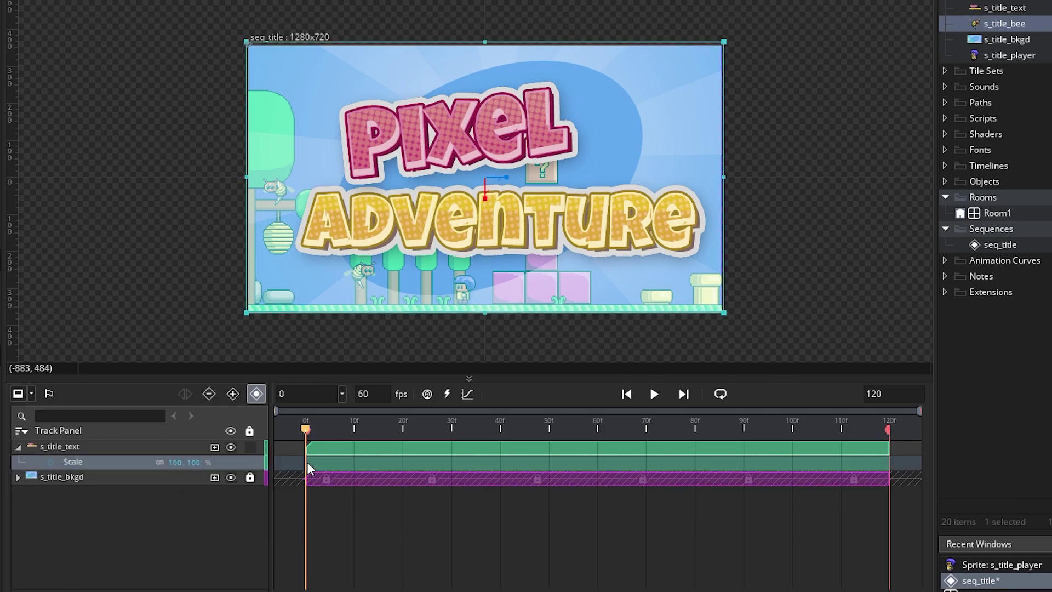
click(50, 462)
click(159, 462)
text(0)
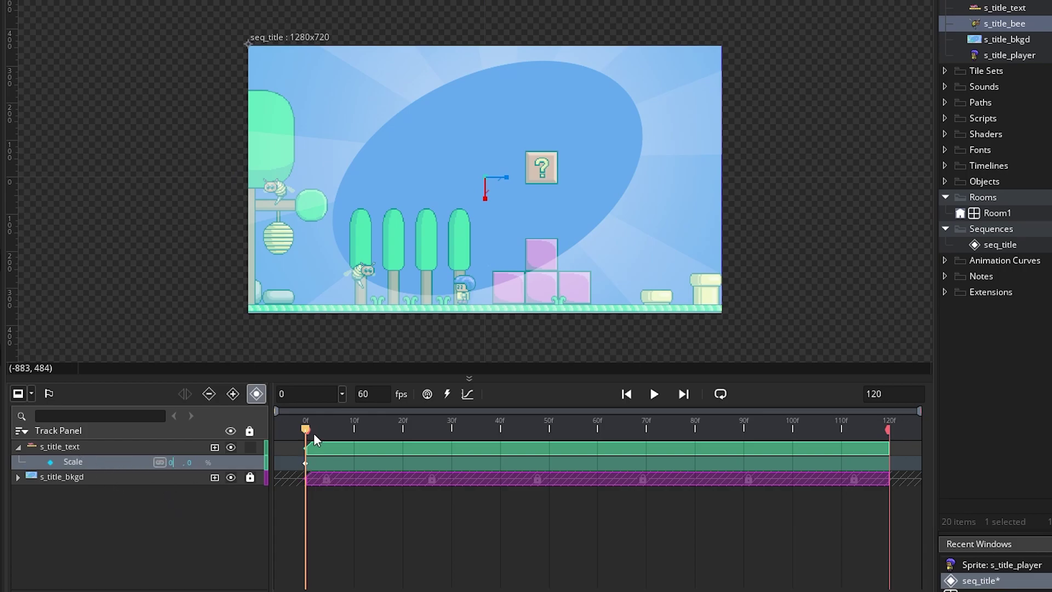
drag(325, 429, 895, 421)
click(49, 462)
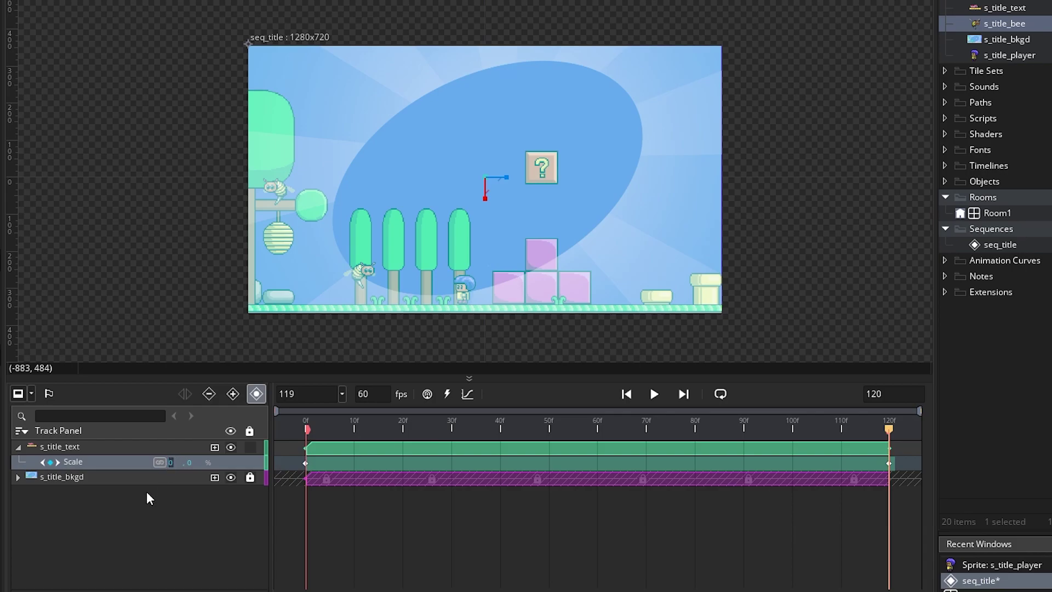
text(100)
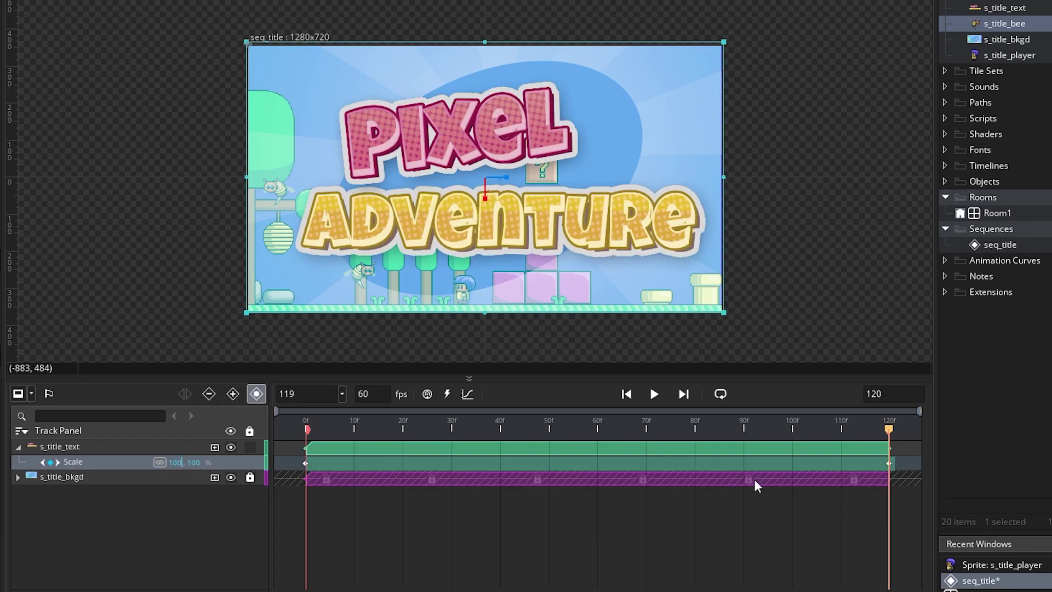
Step: Play and scrub seq_title to watch the logo scale up, reaching 80% near frame 96
click(655, 394)
drag(839, 426, 461, 438)
key(space)
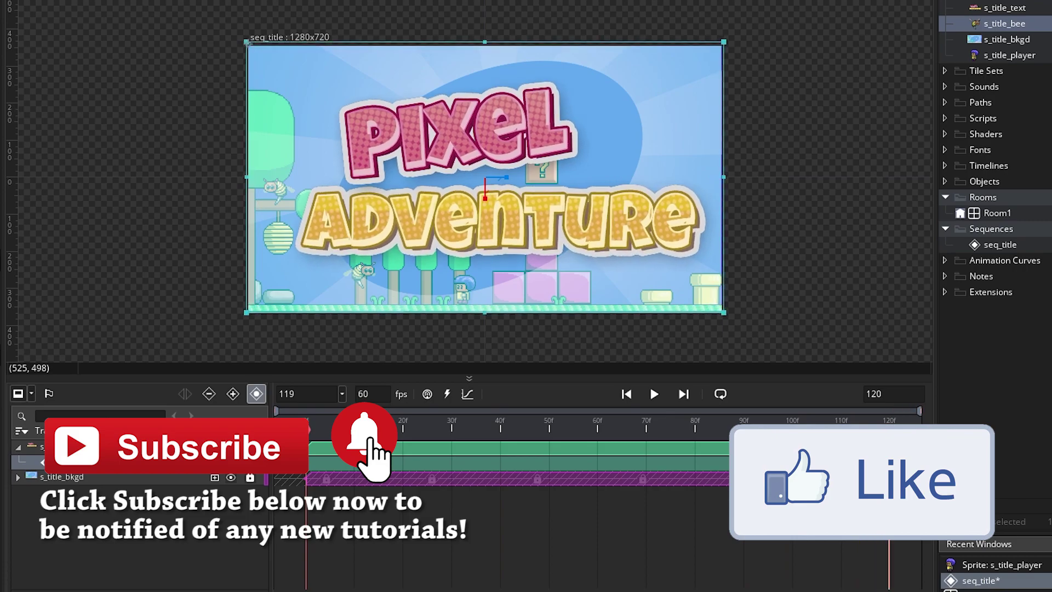
click(455, 426)
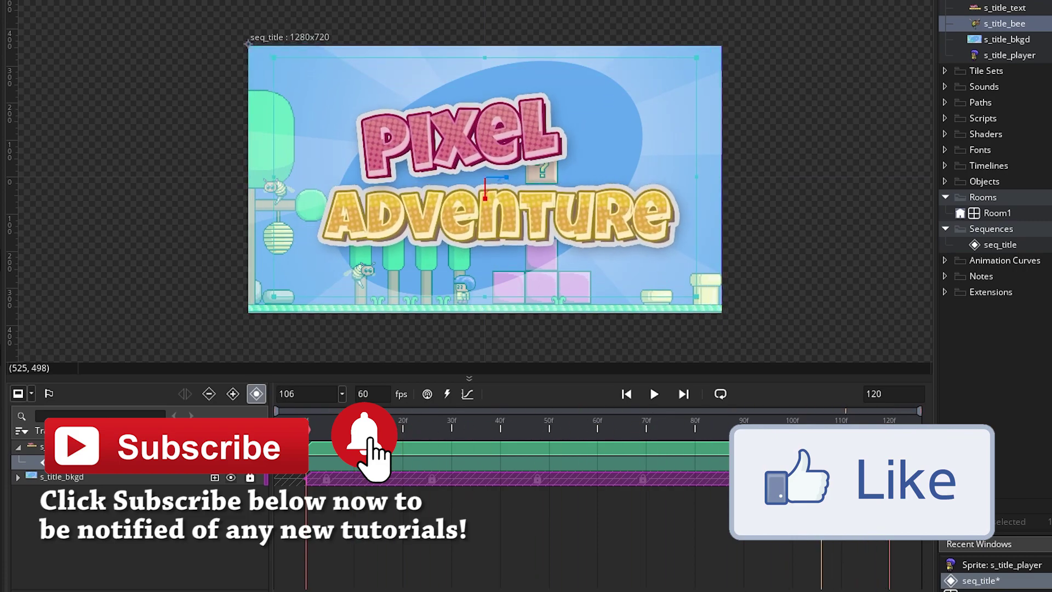
click(359, 426)
drag(360, 415, 346, 415)
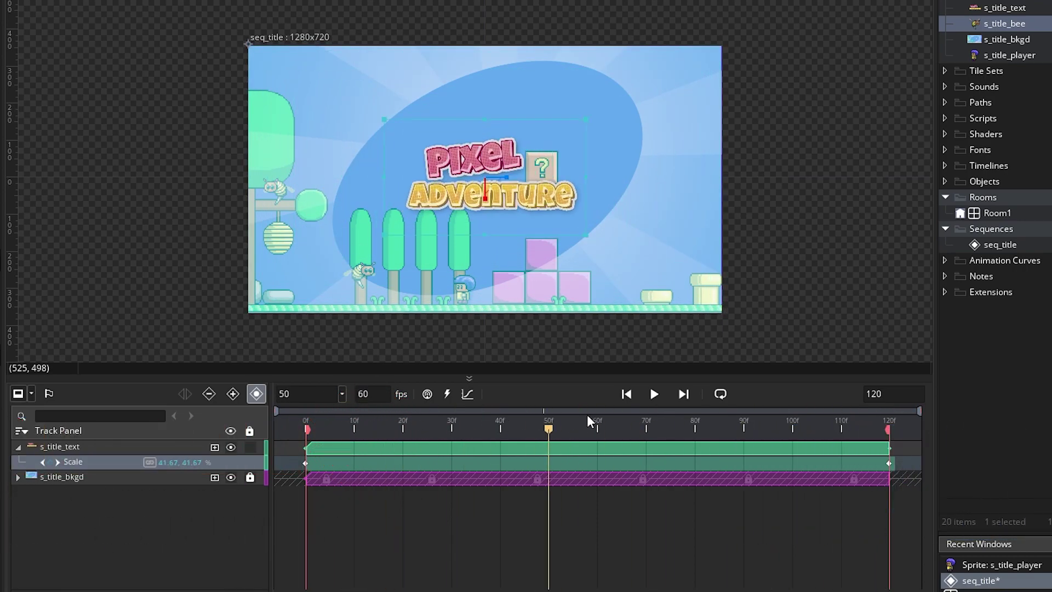
drag(605, 417, 773, 428)
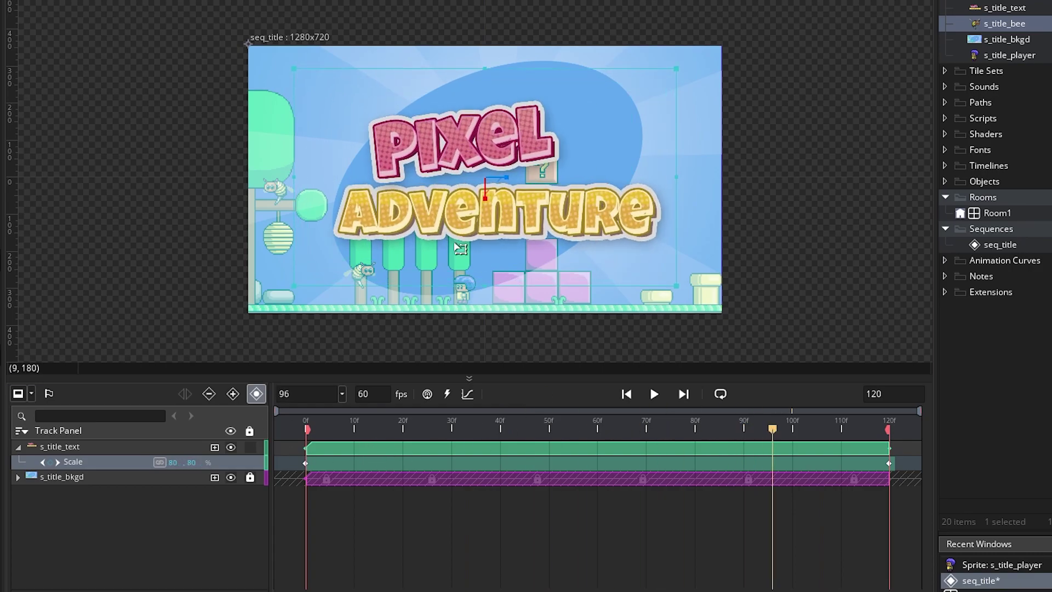
Step: Switch to curve mode and convert the title's Scale track into a curve
click(467, 395)
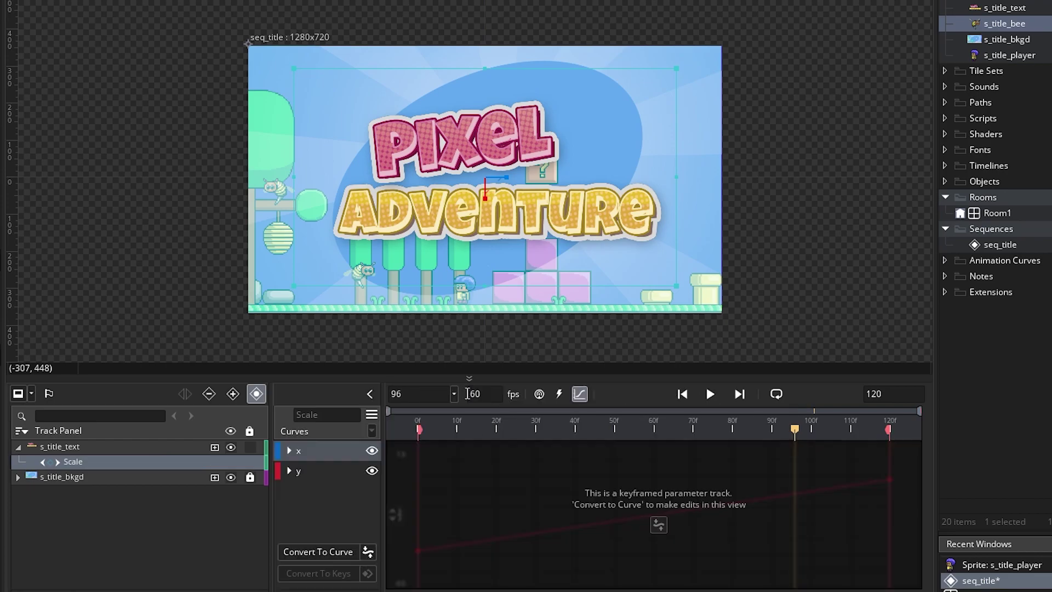
click(339, 552)
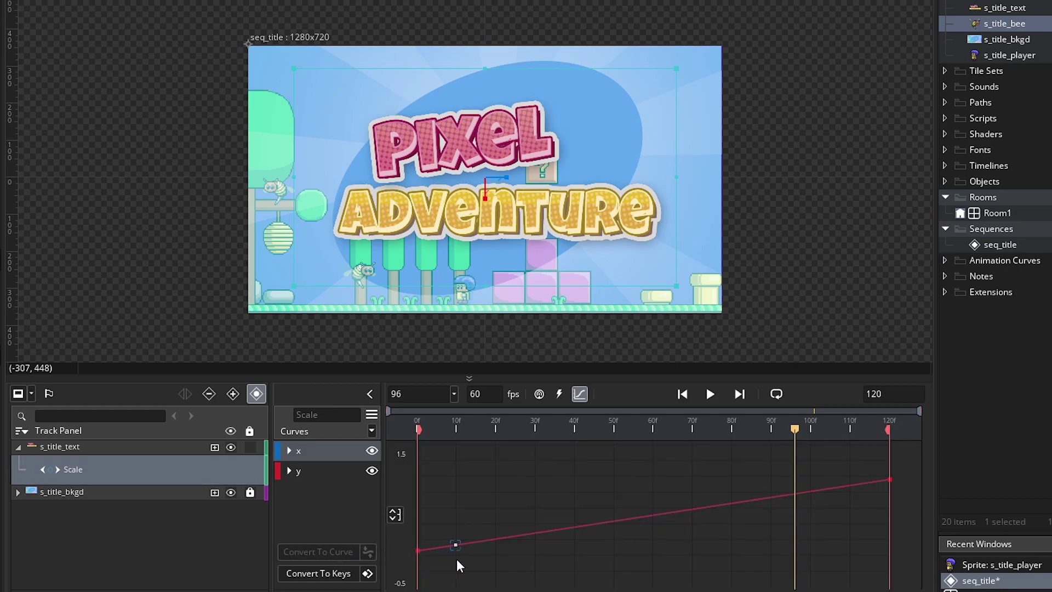
drag(429, 428, 892, 416)
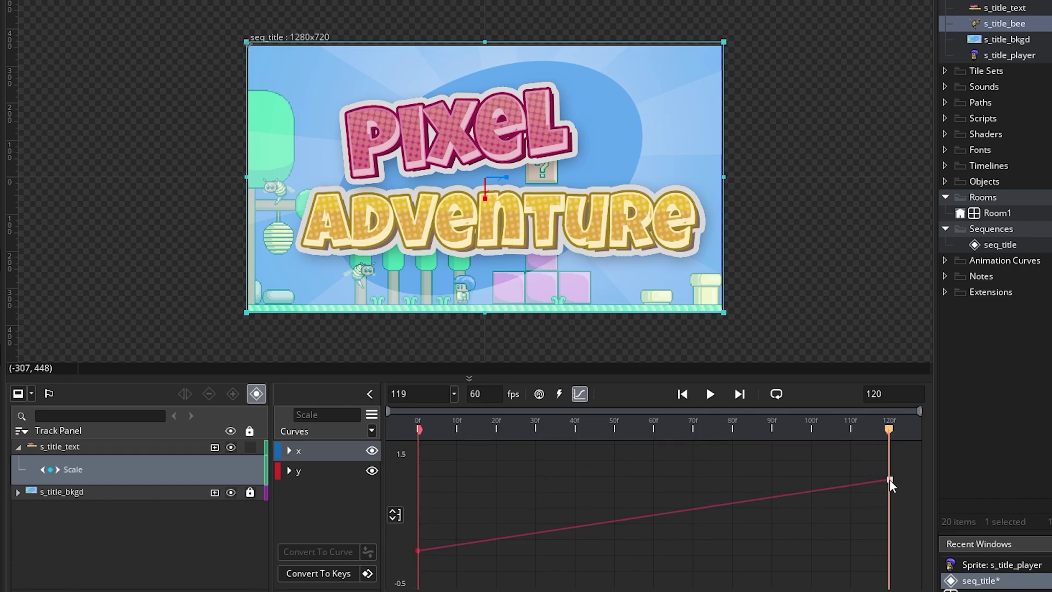
Step: Set the curve graph range to Upper 1 and Lower 0
click(395, 514)
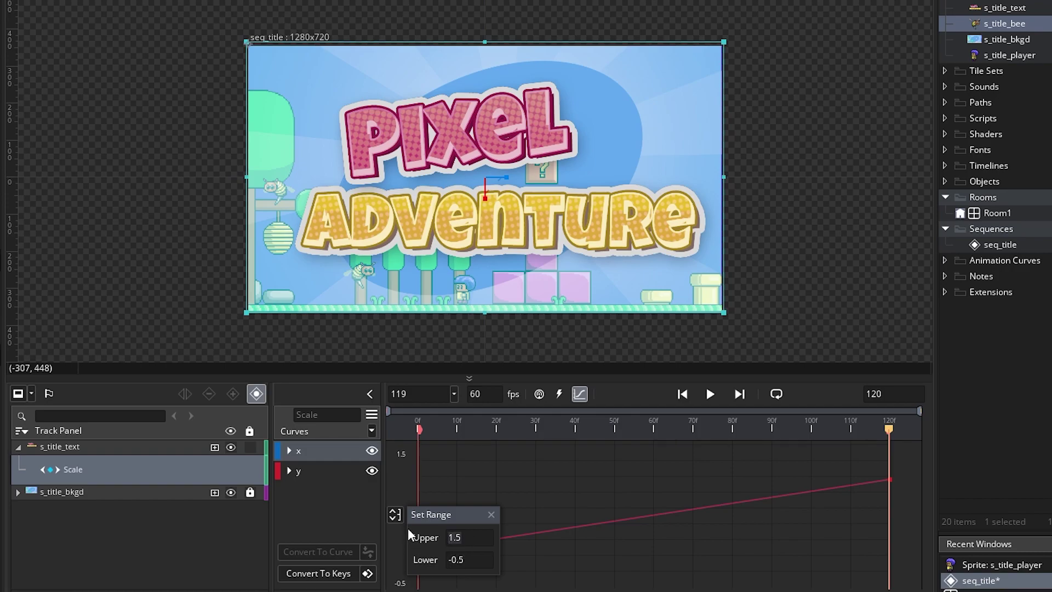
text(1)
key(Tab)
text(0)
key(Return)
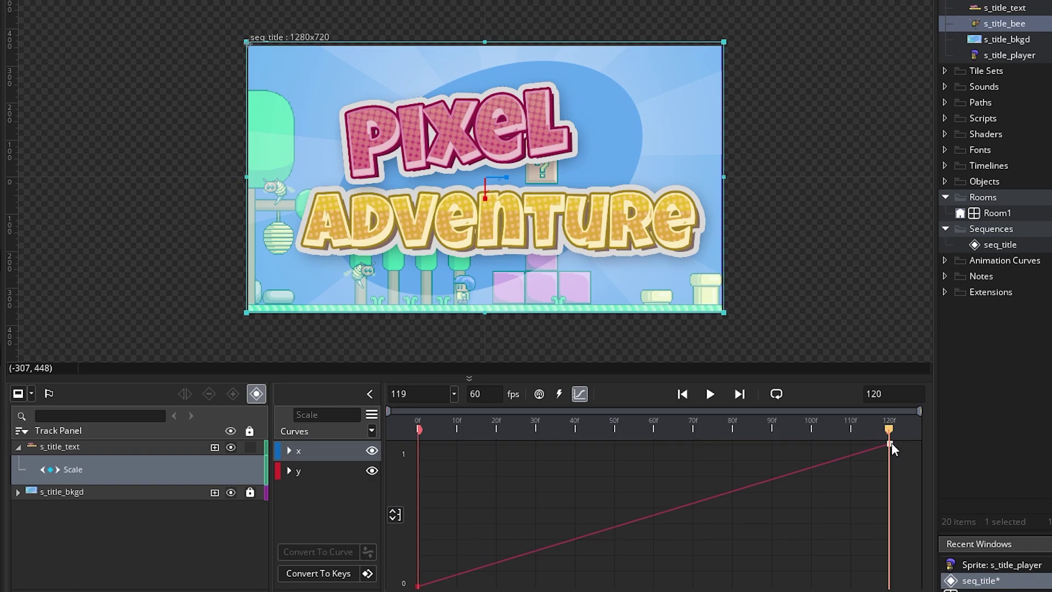
drag(437, 429, 536, 431)
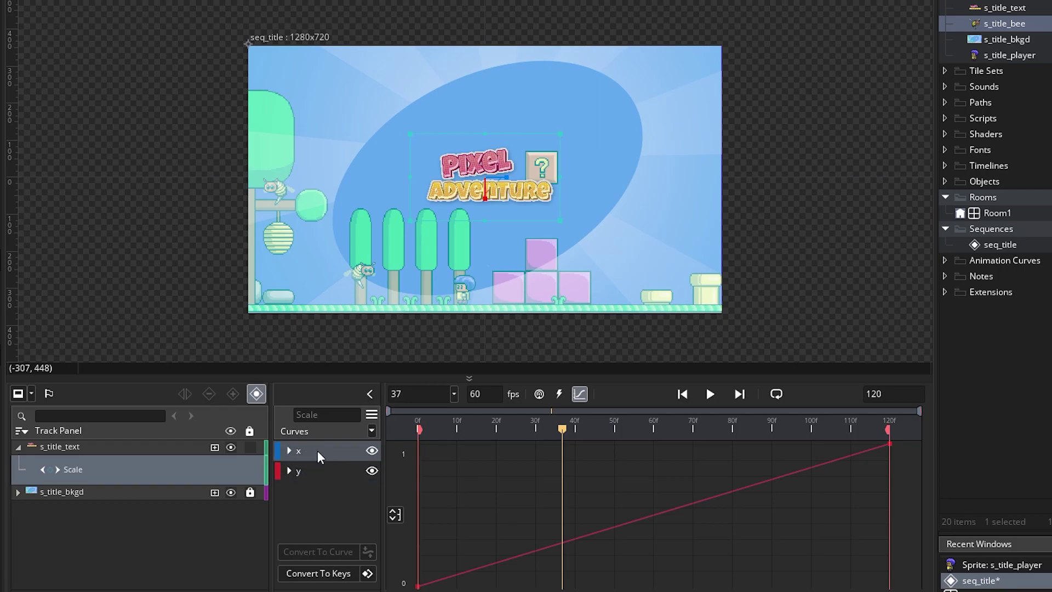
Step: Apply the Bezier Elastic preset to the title's x Scale curve, then to its y curve
click(371, 429)
click(422, 334)
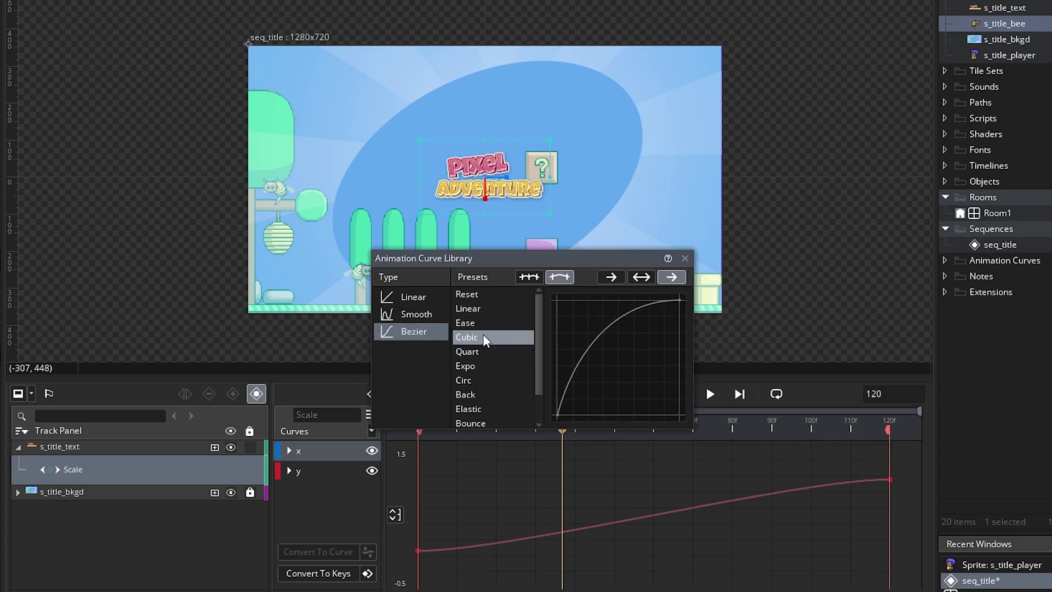
click(482, 409)
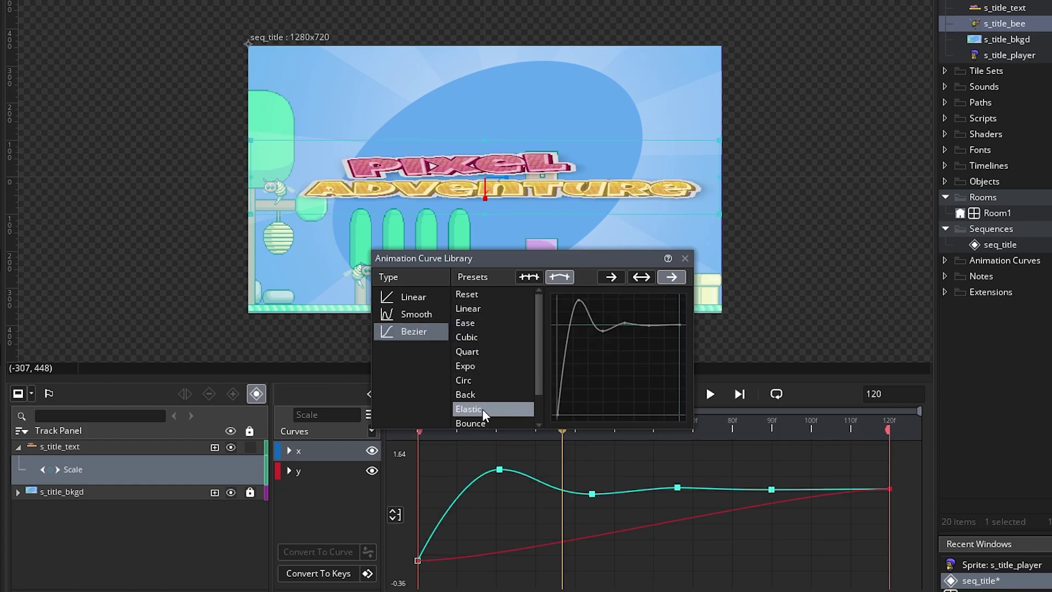
click(685, 257)
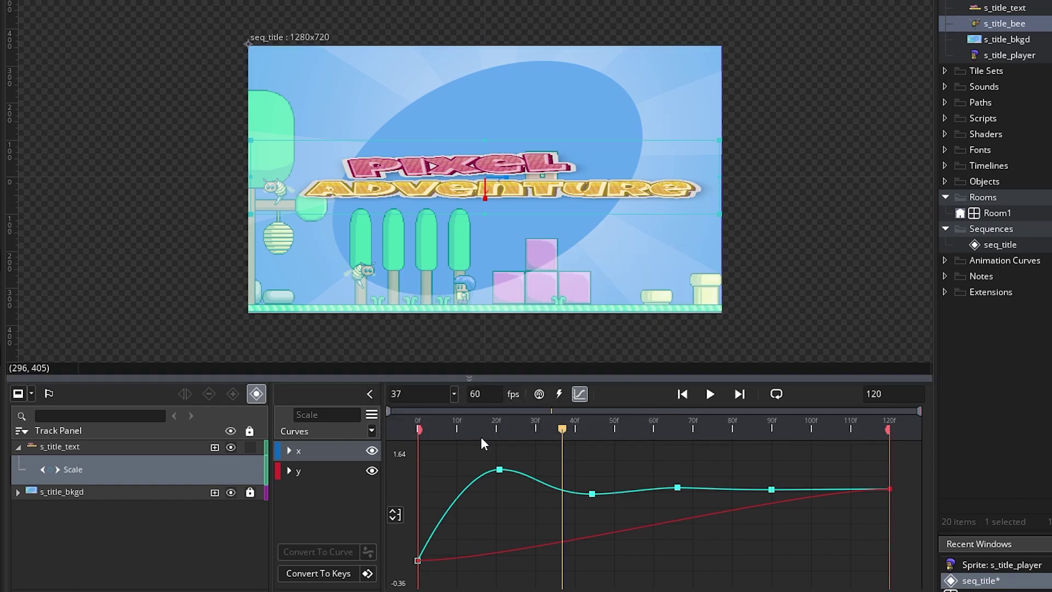
click(306, 471)
click(372, 431)
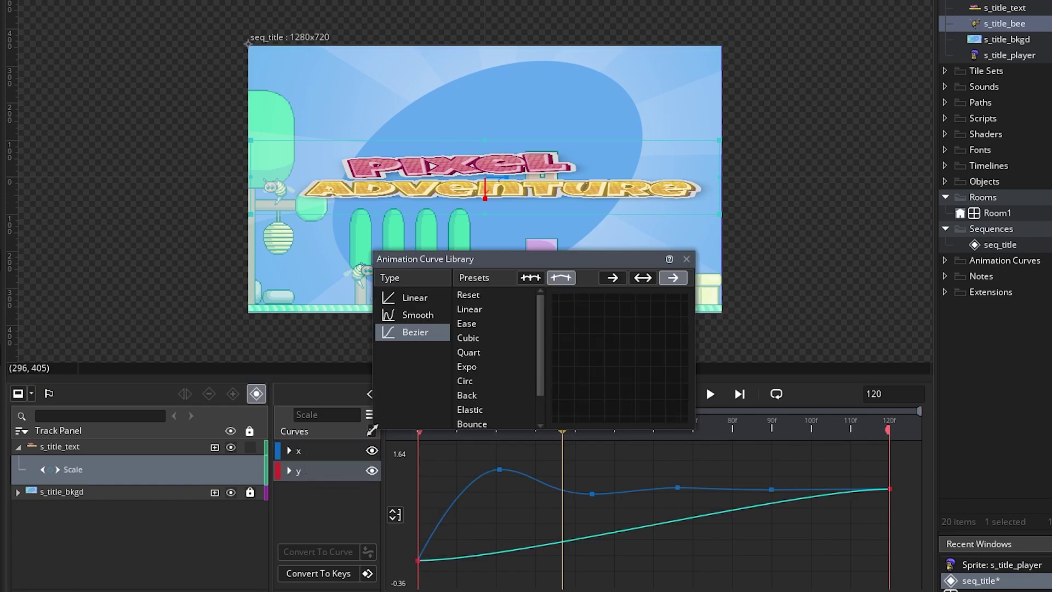
click(482, 406)
click(687, 259)
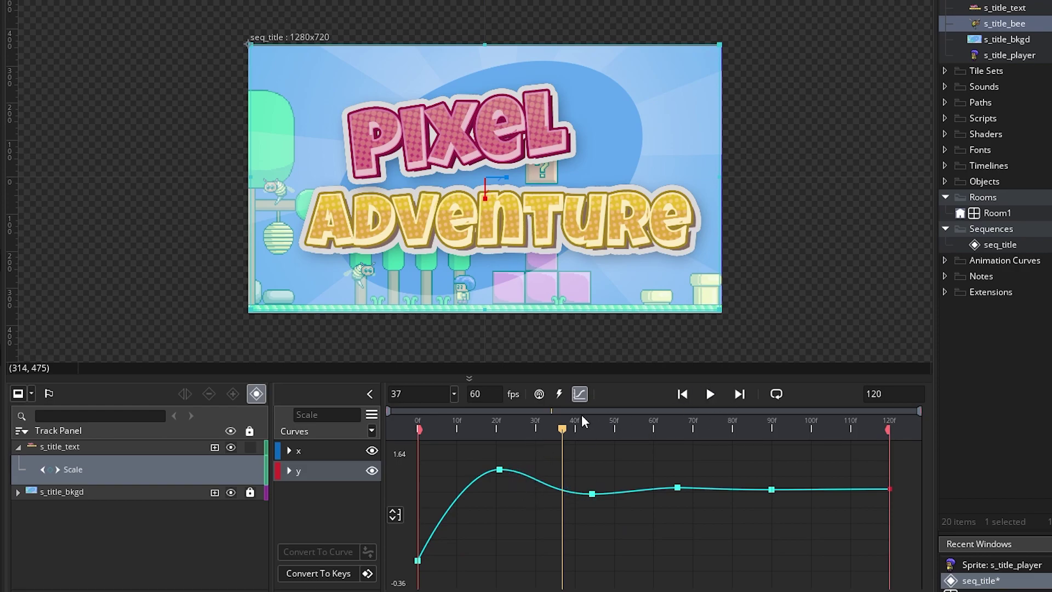
Step: Raise the y Scale curve's 20f peak to about 1.64 and widen its left tangent
drag(569, 425, 386, 430)
click(708, 396)
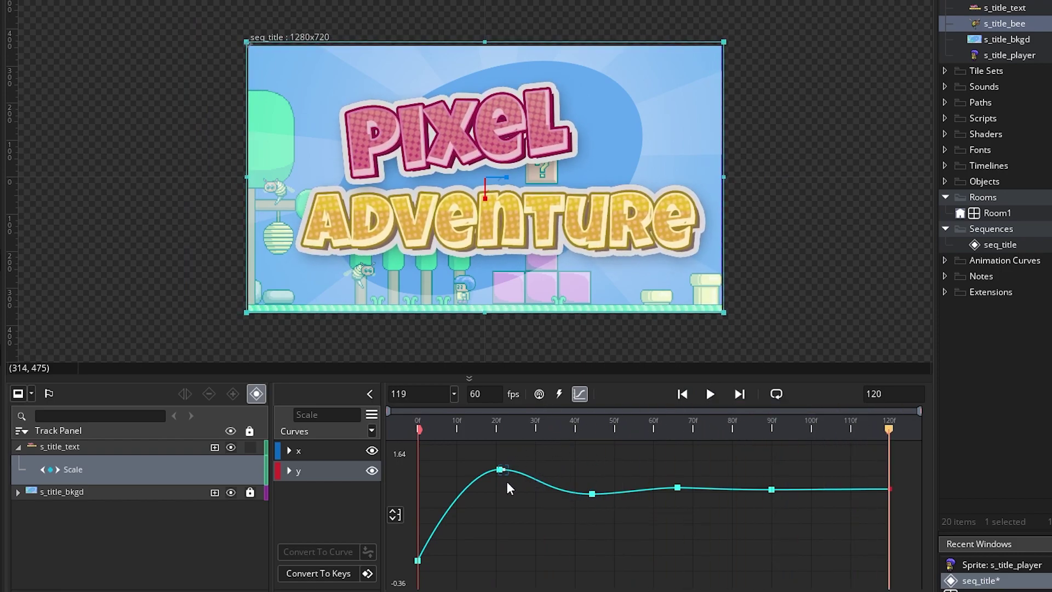
click(401, 485)
drag(500, 469, 553, 450)
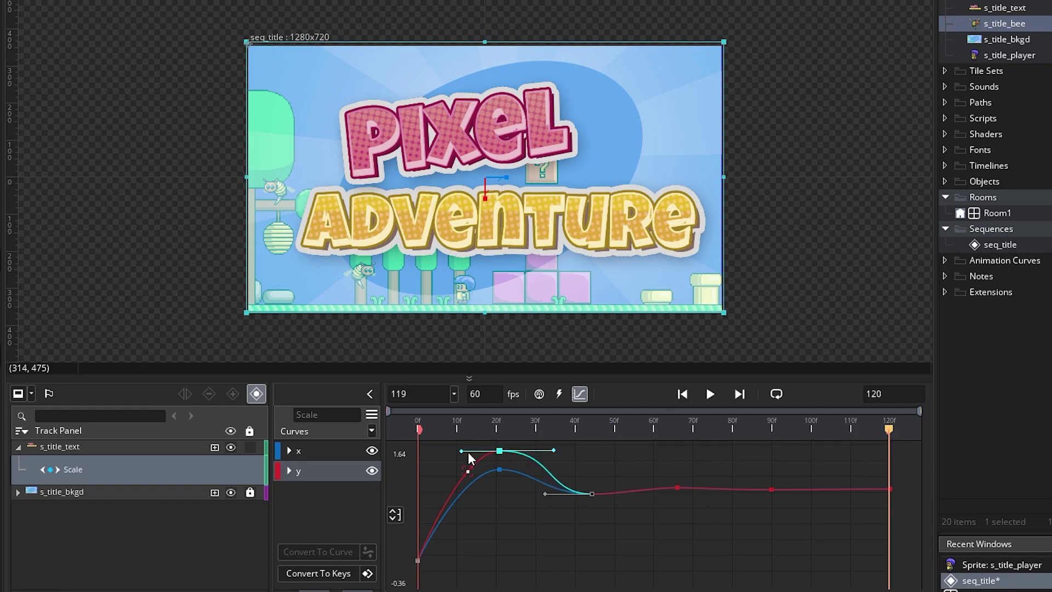
drag(461, 448, 448, 448)
drag(465, 421, 755, 436)
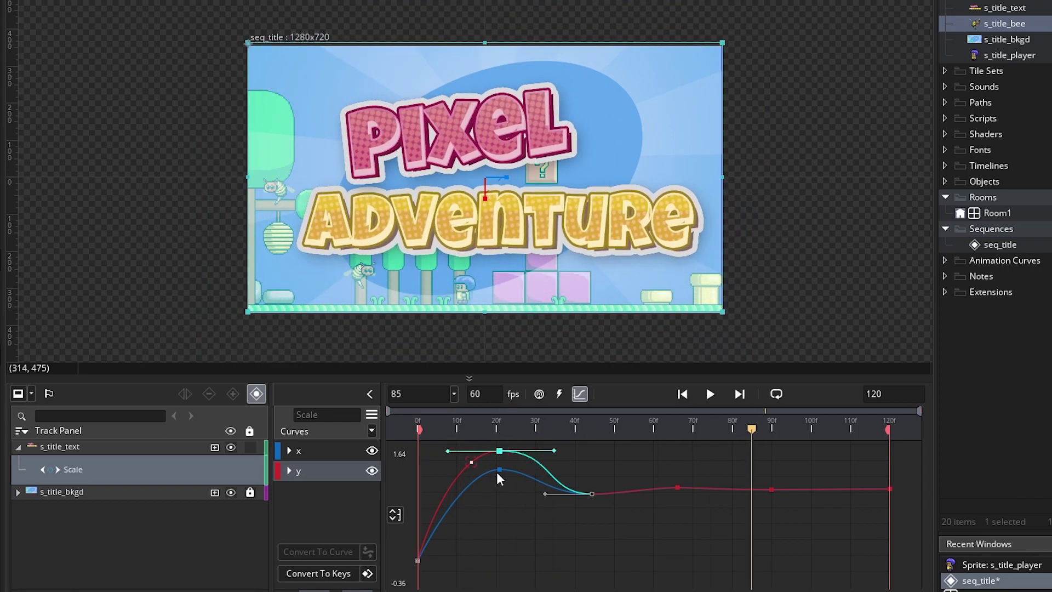
Step: Match the x curve's 20f peak and tangent, then replay the title animation
drag(497, 470, 554, 449)
drag(462, 449, 448, 450)
key(Home)
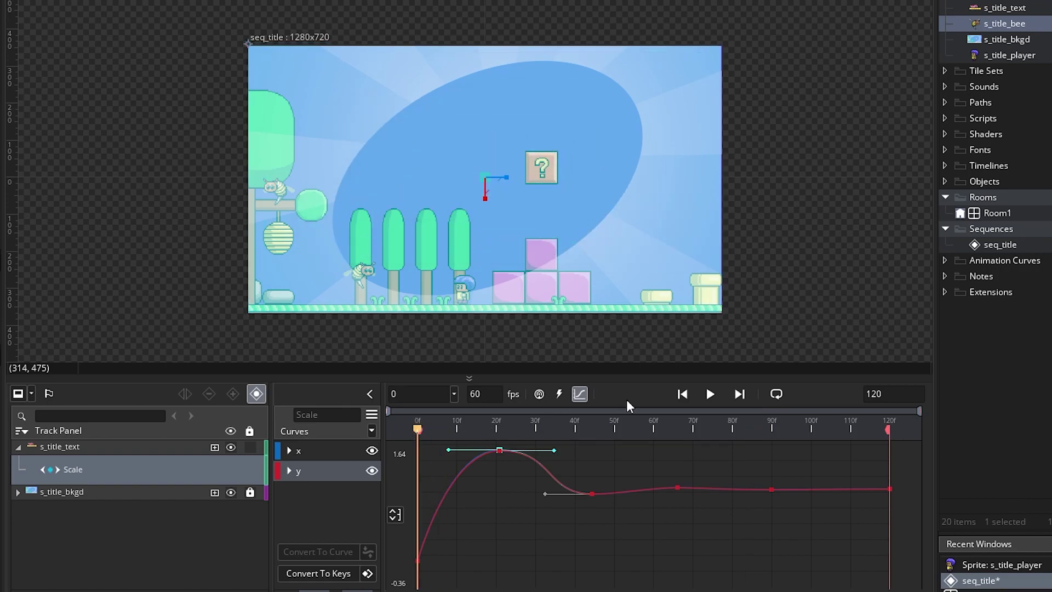
click(710, 393)
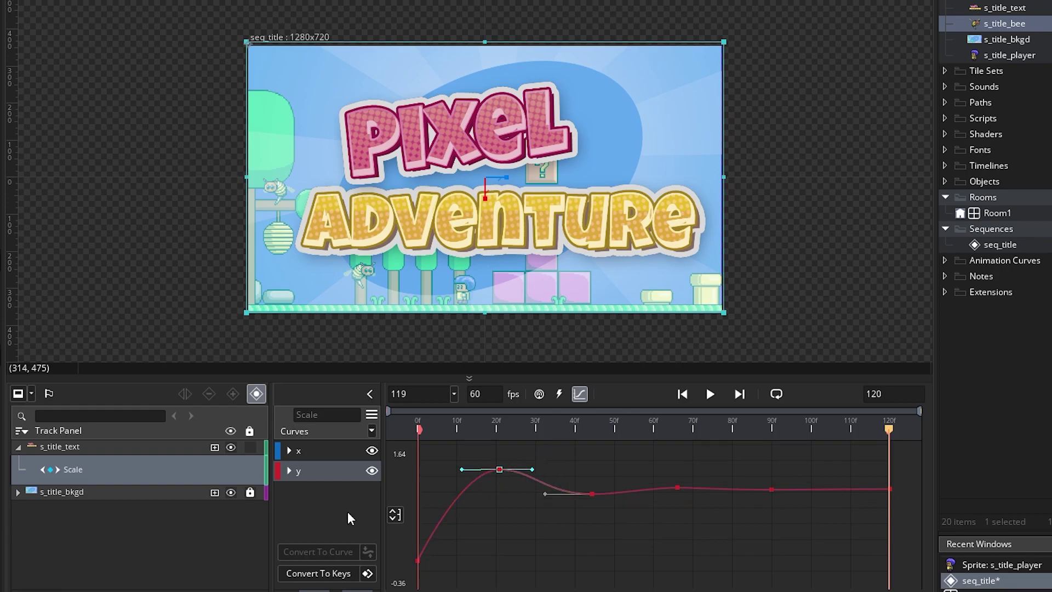
click(399, 539)
mouse_move(525, 428)
mouse_down()
mouse_move(468, 435)
mouse_move(830, 432)
mouse_move(535, 431)
mouse_up()
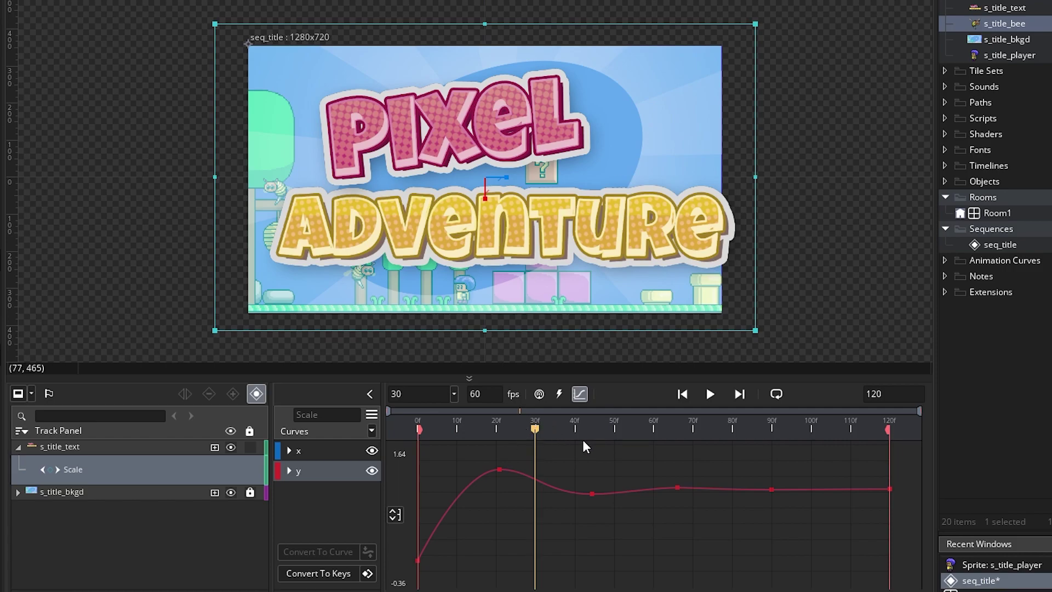
Step: Place s_title_player on the canvas at the upper right
click(998, 57)
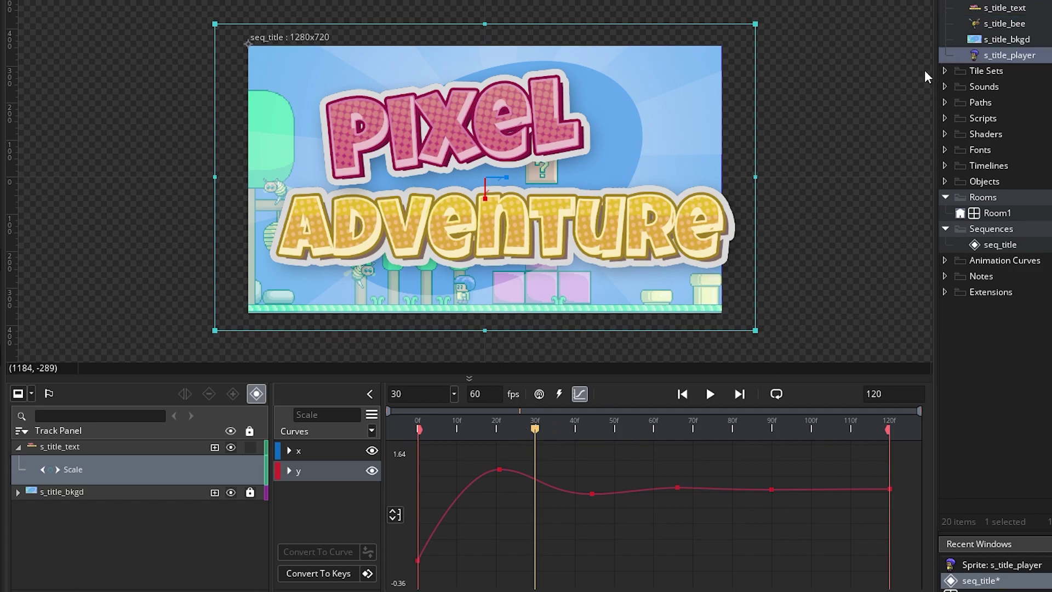
click(768, 139)
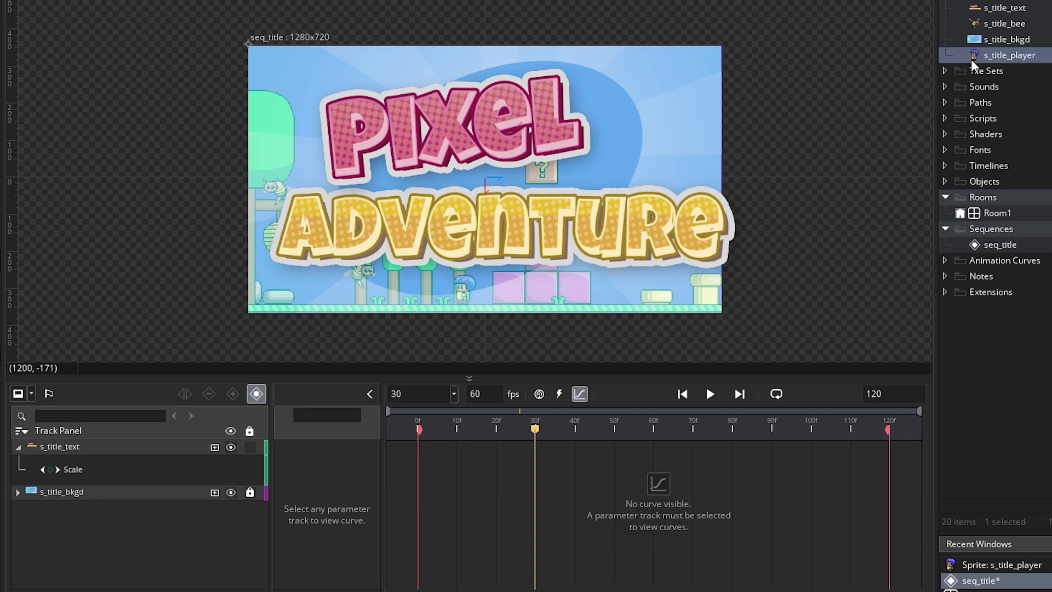
drag(1011, 54, 652, 131)
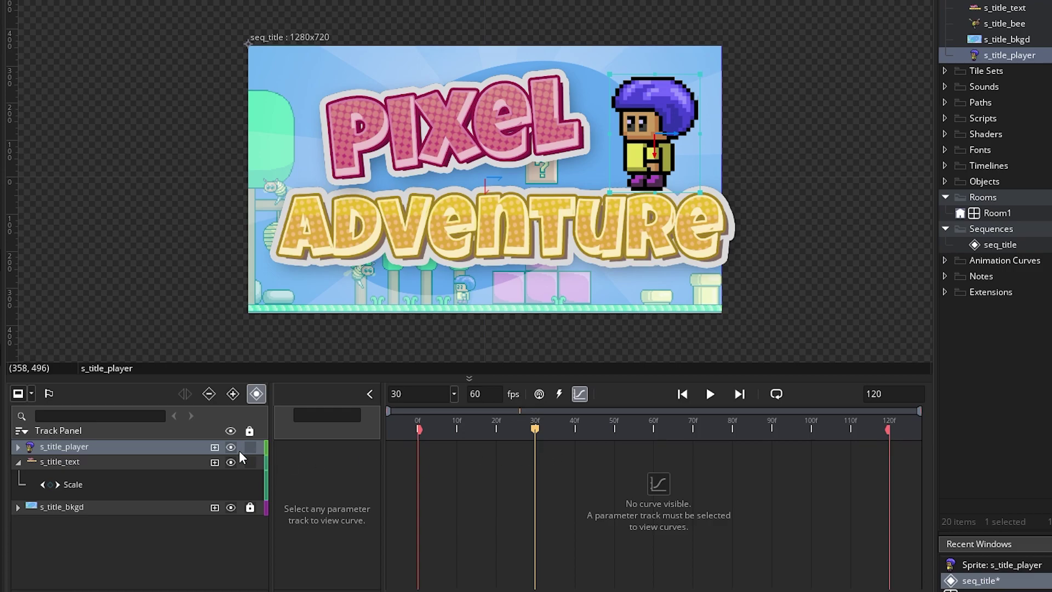
Step: Add a Scale parameter to the player track and stretch its asset key back to 0f
click(216, 447)
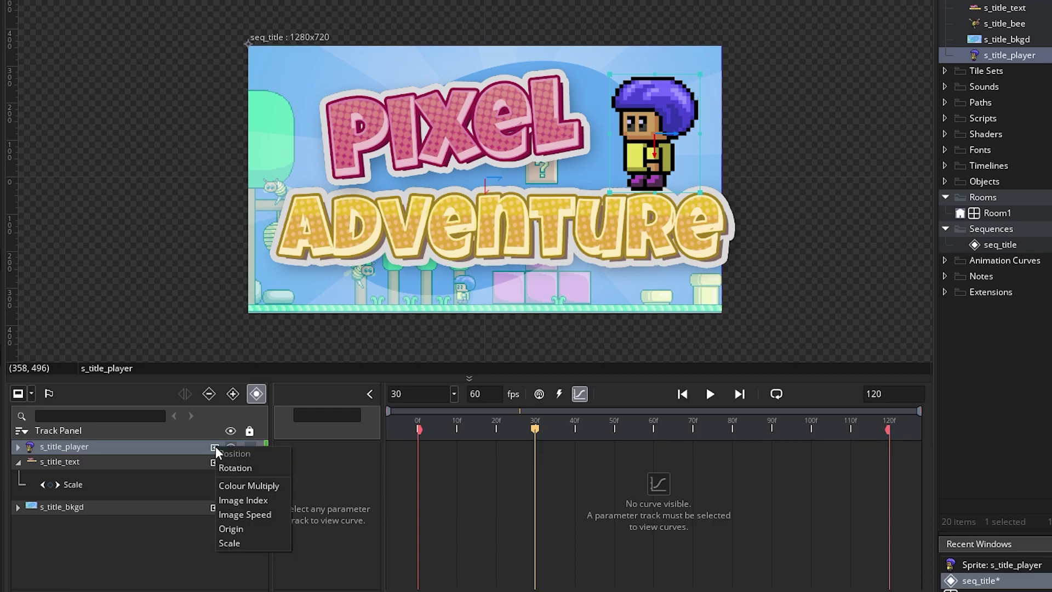
click(225, 544)
click(579, 393)
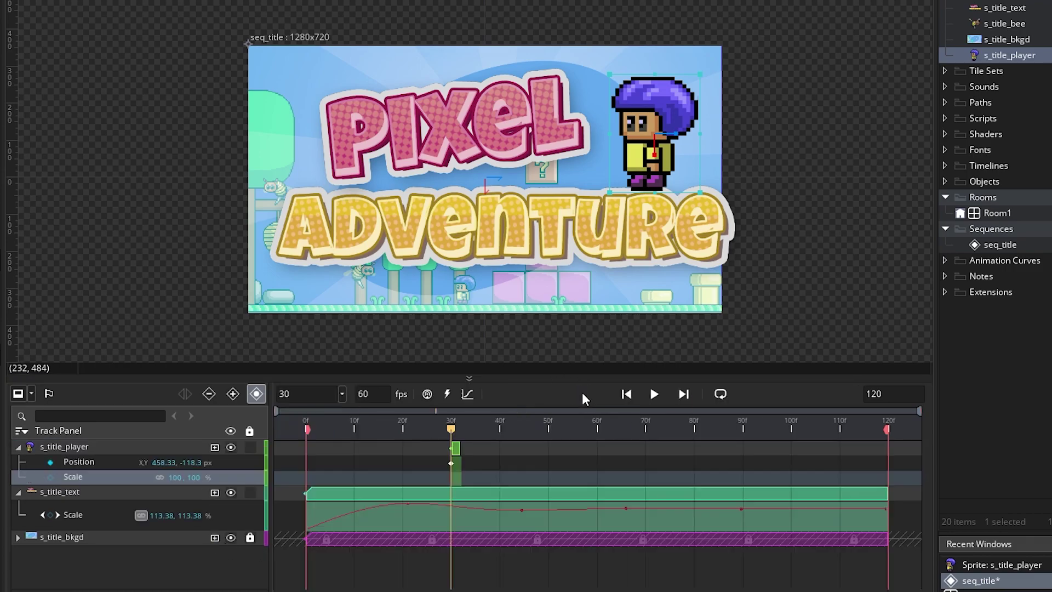
click(455, 448)
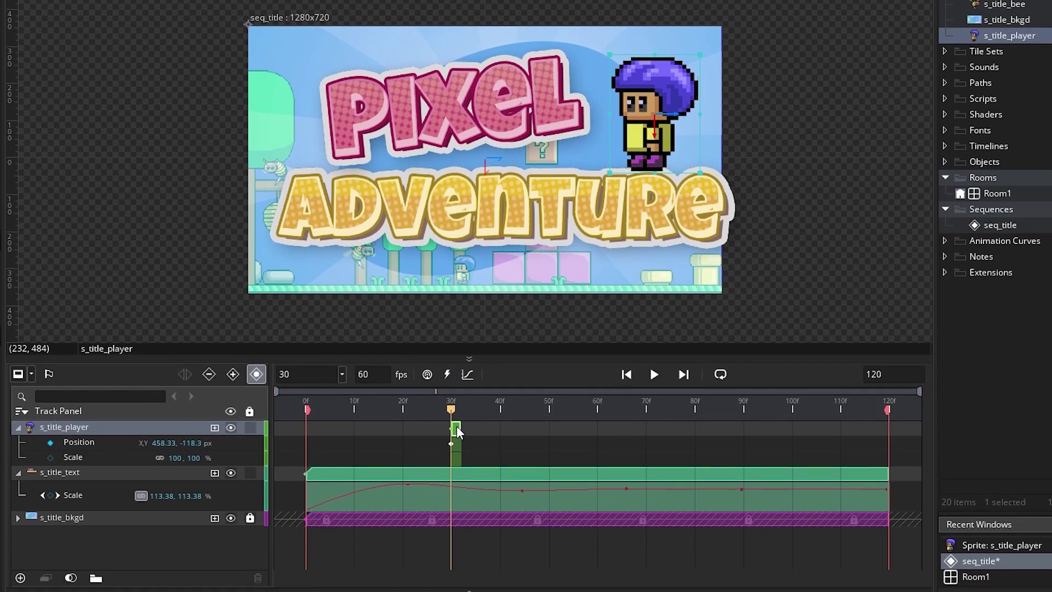
right_click(457, 446)
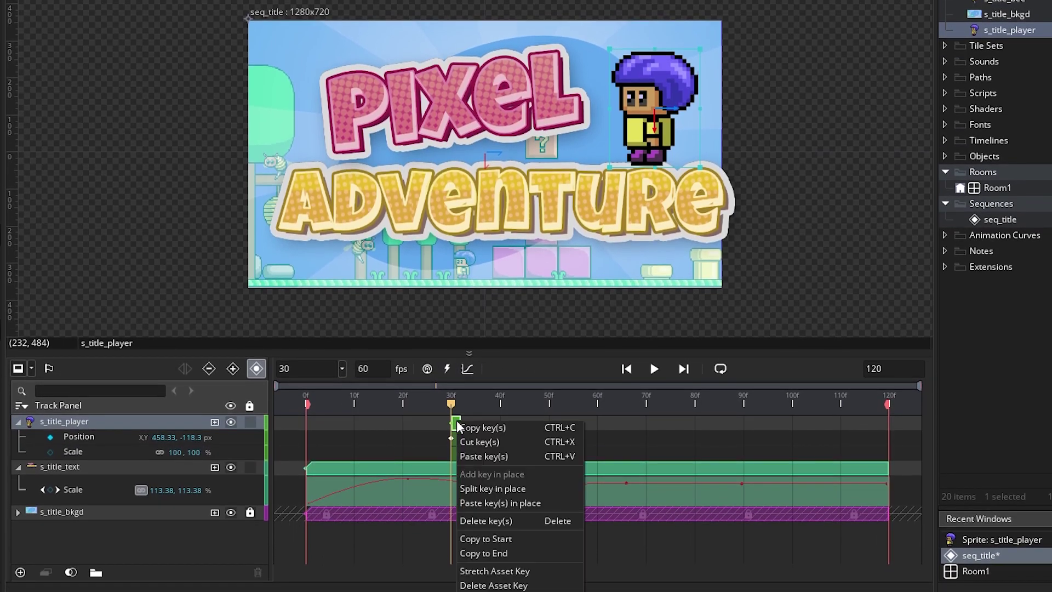
click(512, 573)
drag(450, 423, 326, 447)
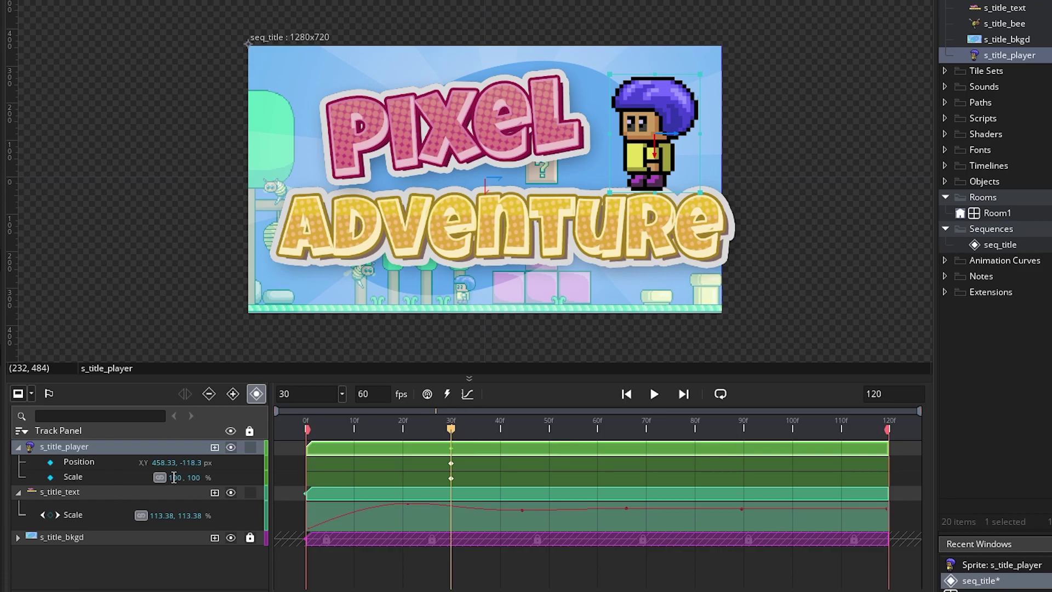
Step: Key the player's Scale at 0 on frame 30 and 100 at frame 120
double_click(173, 477)
text(0)
key(Return)
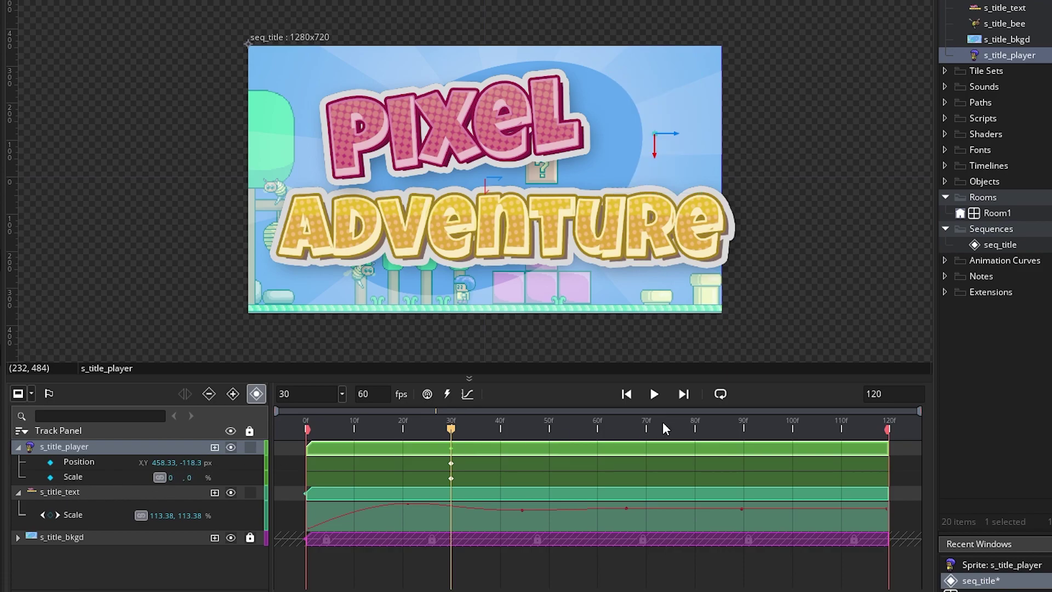
drag(666, 425, 888, 430)
text(100)
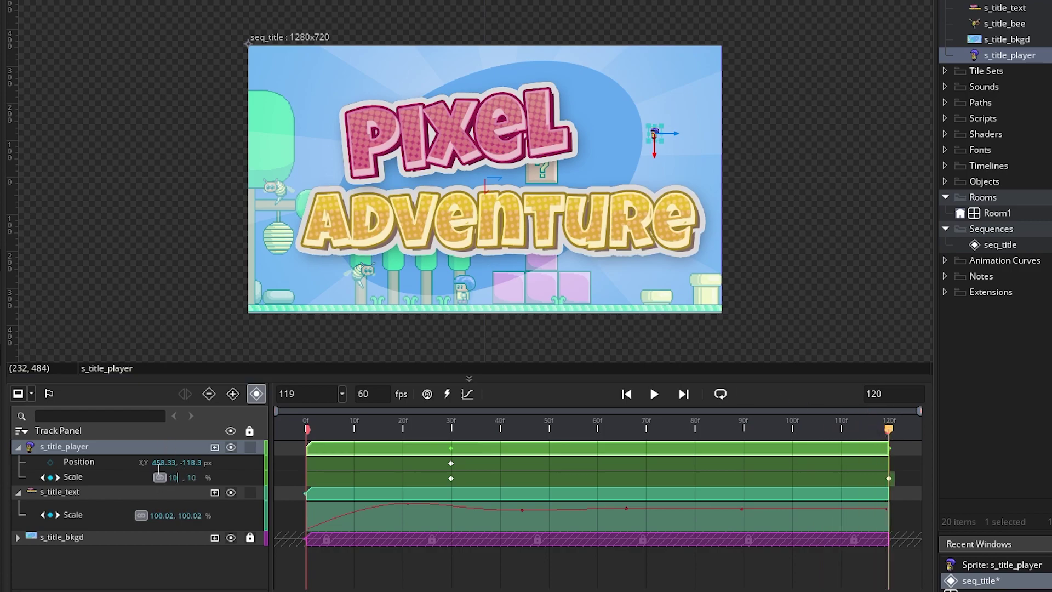
mouse_move(474, 425)
mouse_down()
mouse_move(875, 414)
mouse_move(485, 433)
mouse_up()
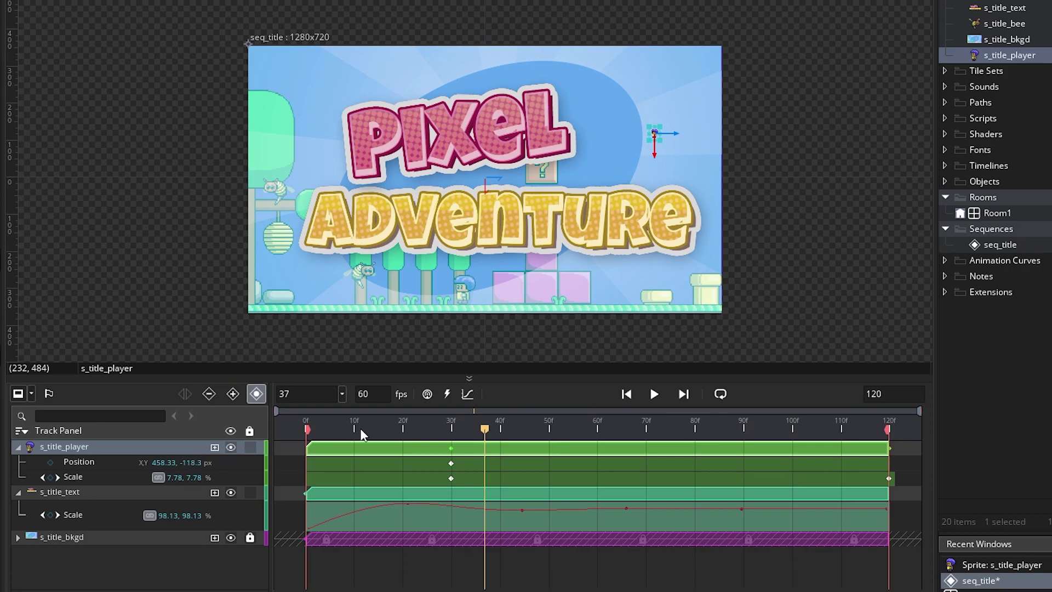
Step: Convert the player's Scale track to a curve and apply a Bezier overshoot preset
click(467, 394)
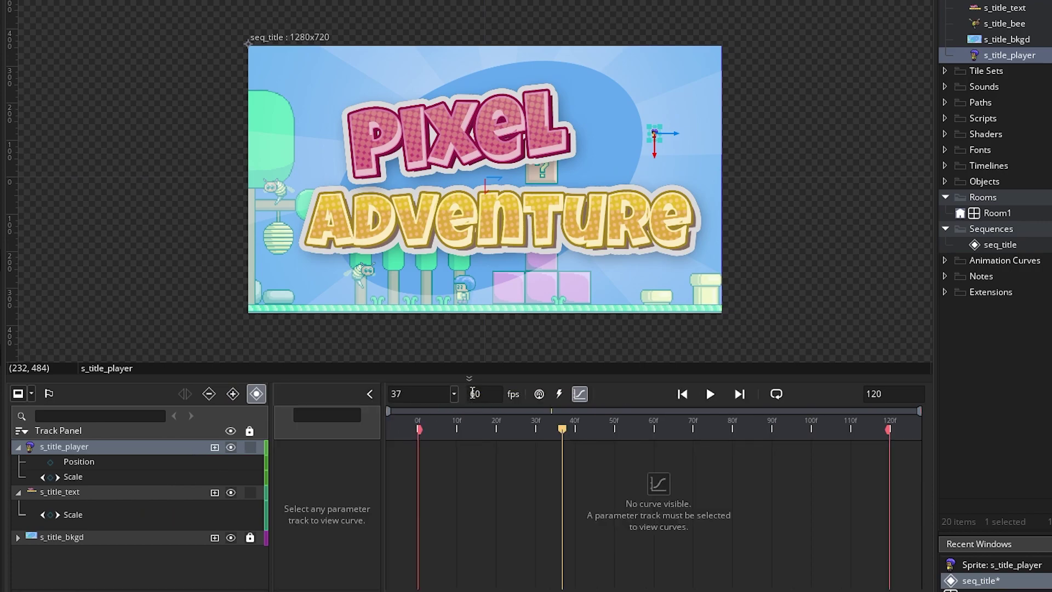
click(73, 476)
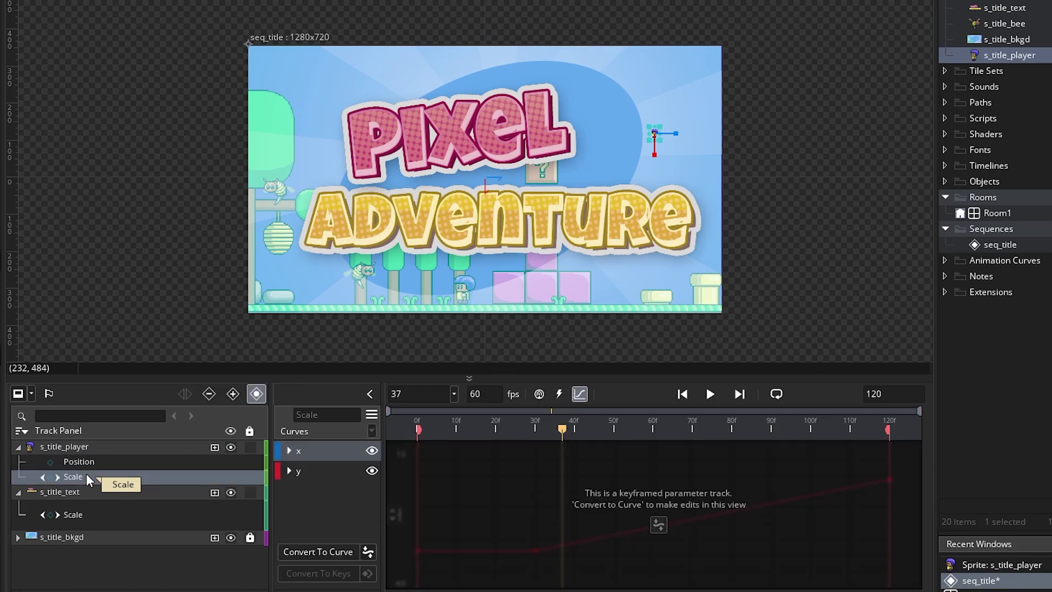
click(342, 552)
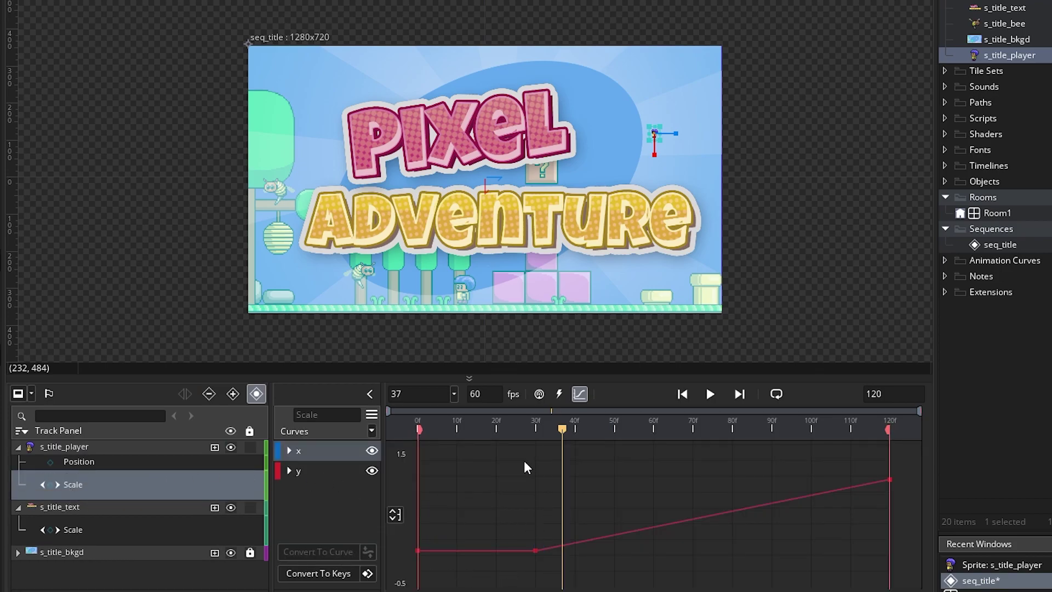
click(374, 418)
click(417, 328)
click(471, 407)
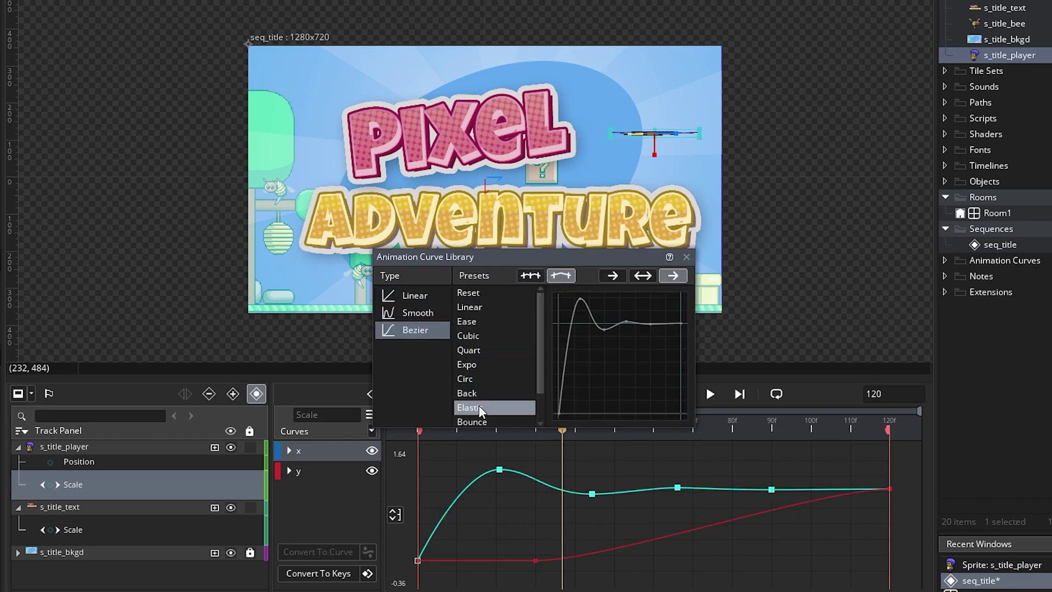
click(417, 559)
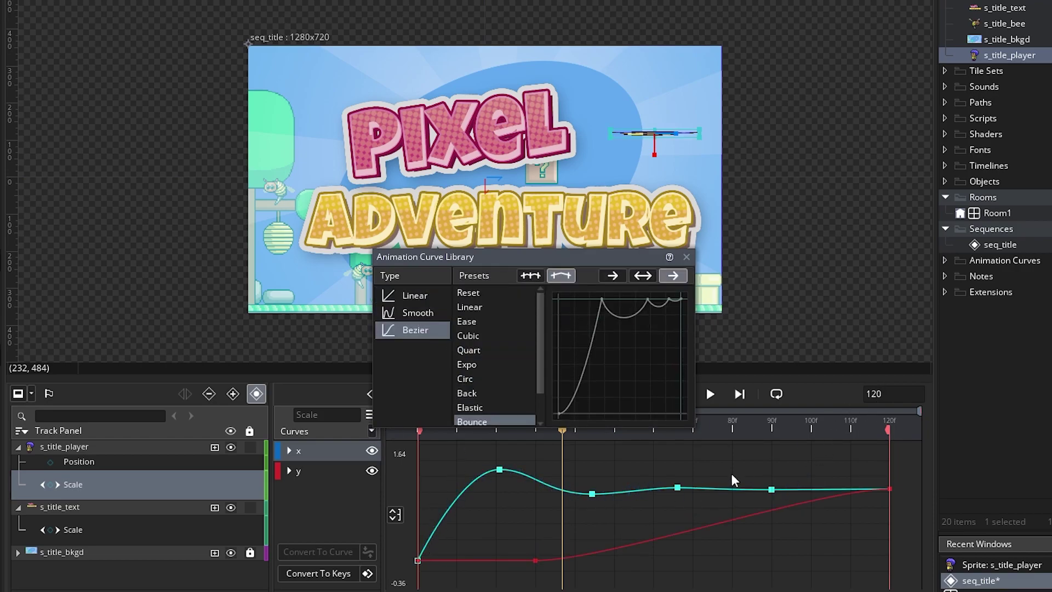
click(685, 257)
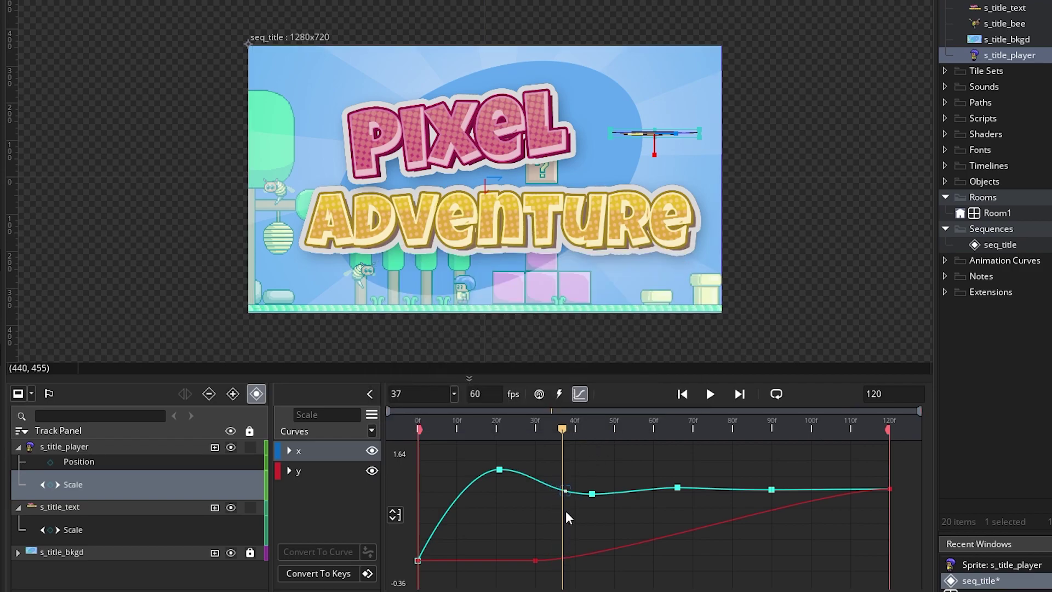
Step: Select the keys from frame 30 to 120 and apply the overshoot preset to them
click(567, 488)
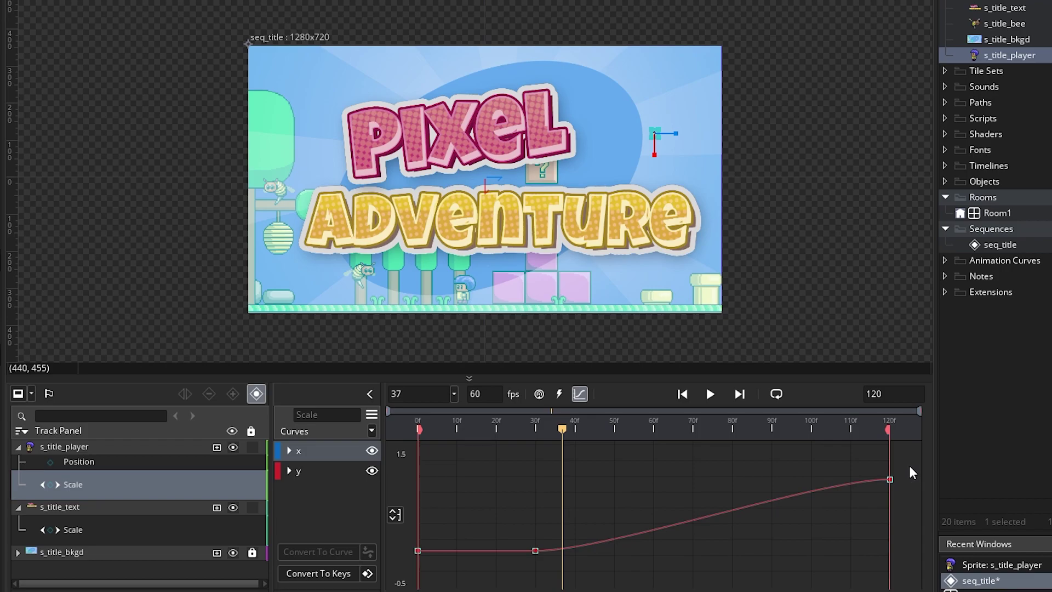
drag(915, 458, 525, 570)
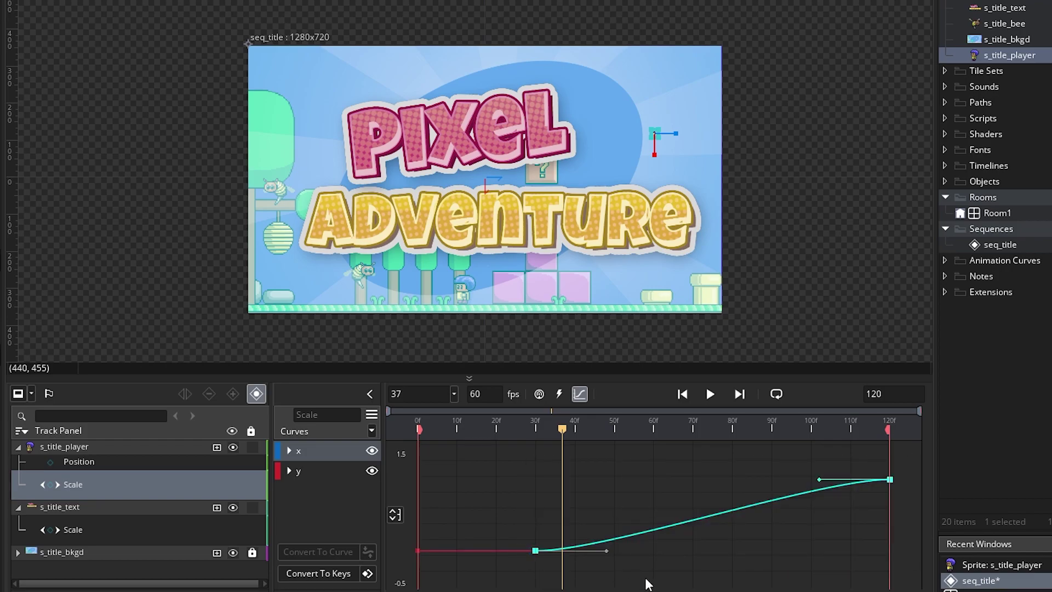
click(371, 431)
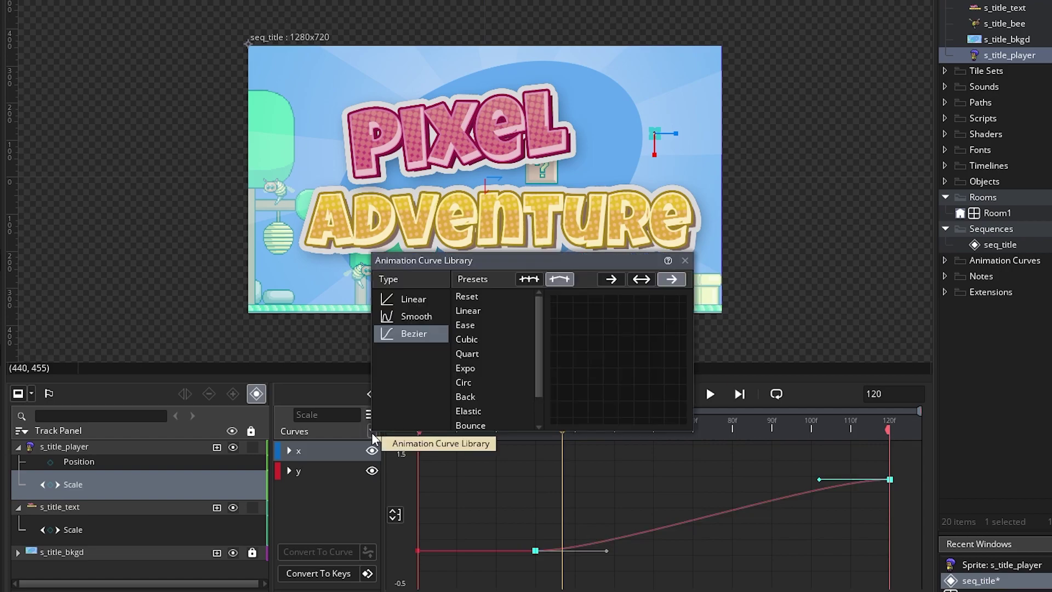
click(477, 411)
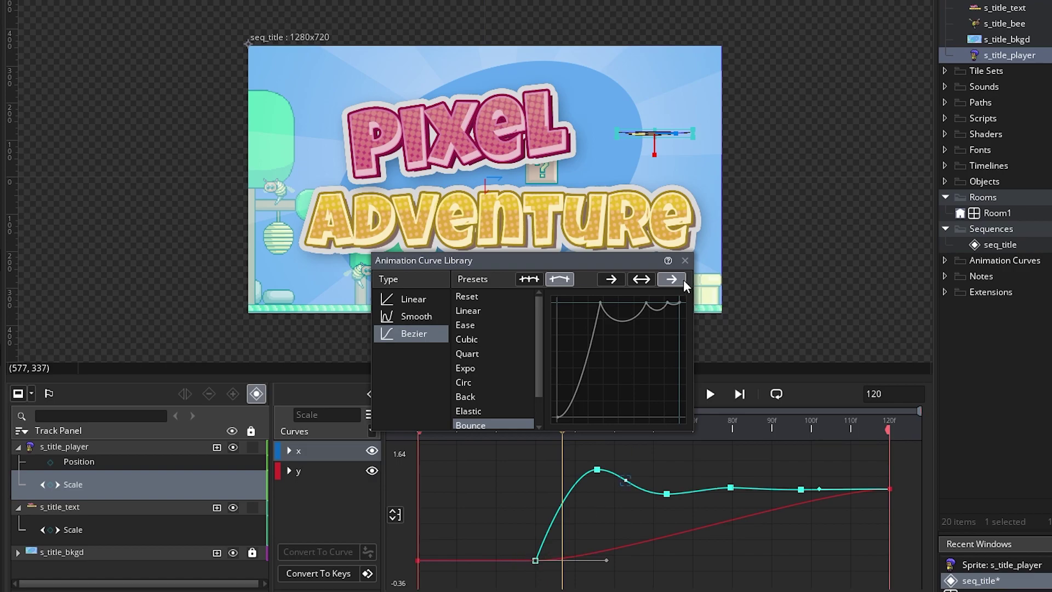
click(685, 260)
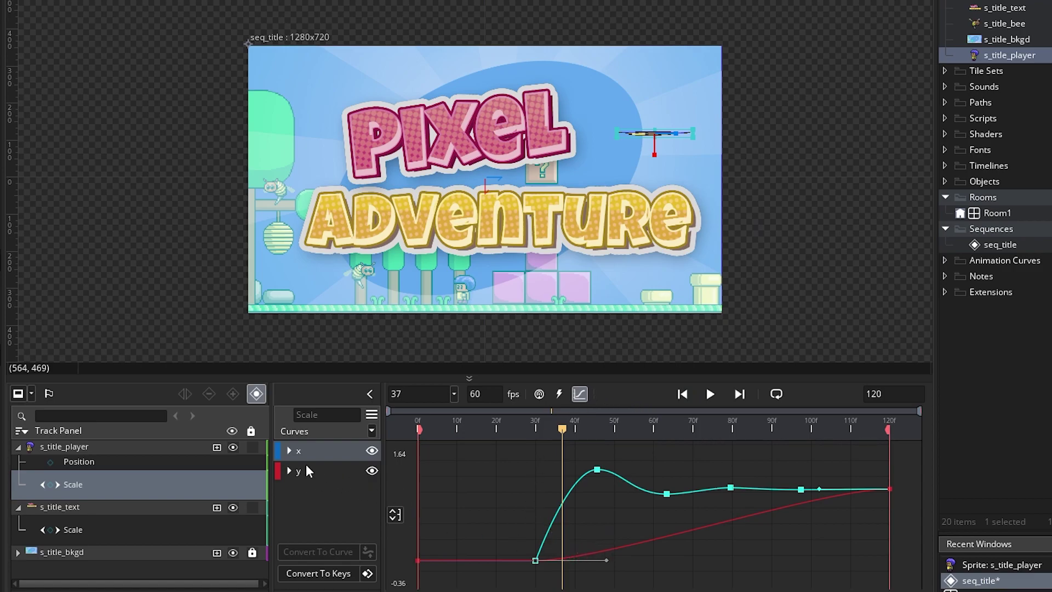
Step: Apply the same overshoot preset to the player's y Scale points at 30f and 120f
click(322, 474)
click(289, 471)
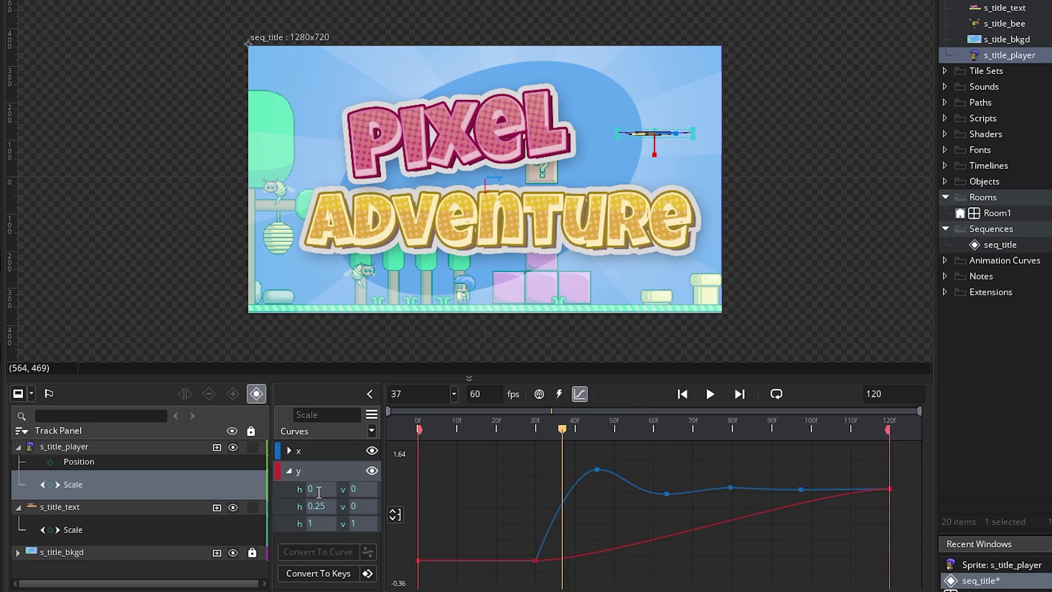
click(284, 506)
shift+click(284, 521)
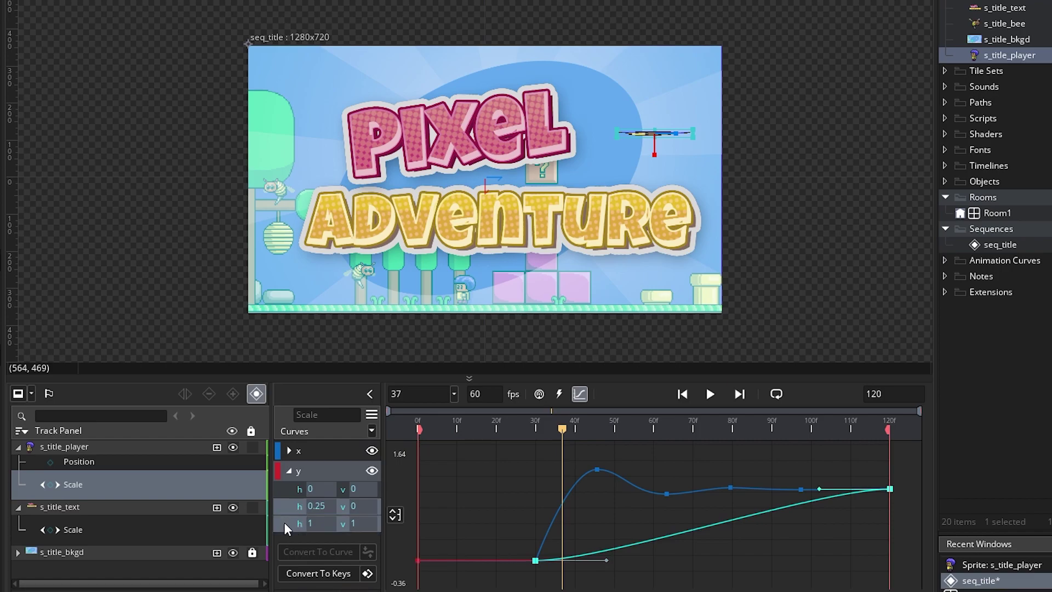
click(371, 431)
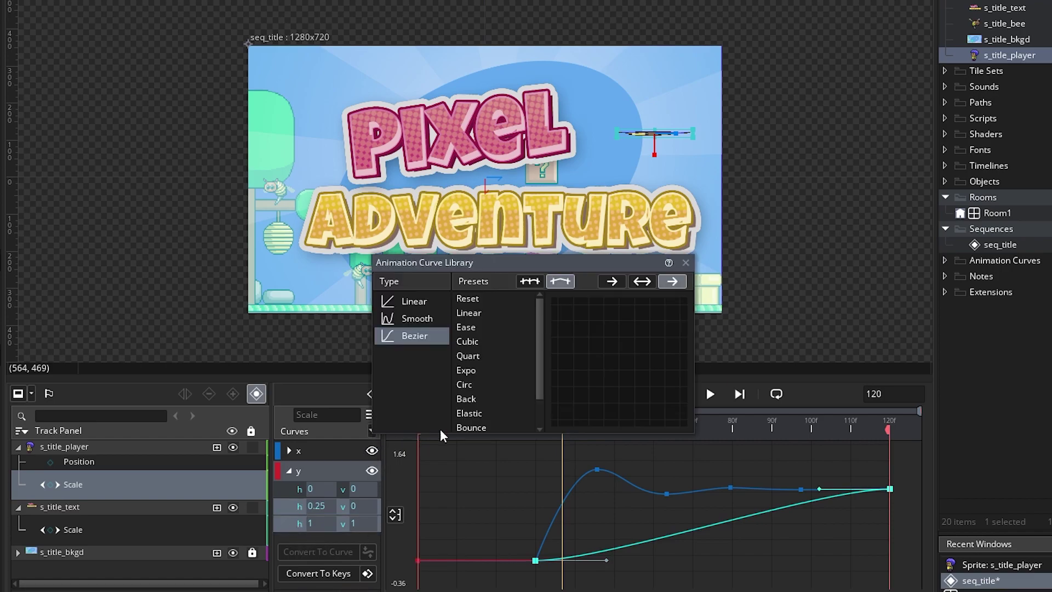
click(475, 414)
click(473, 427)
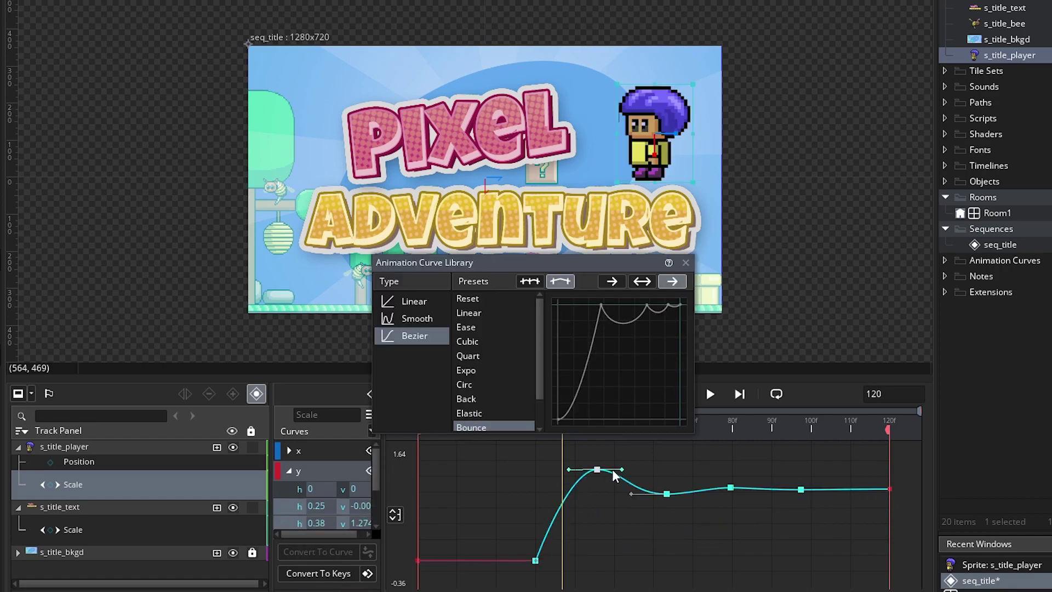
click(687, 263)
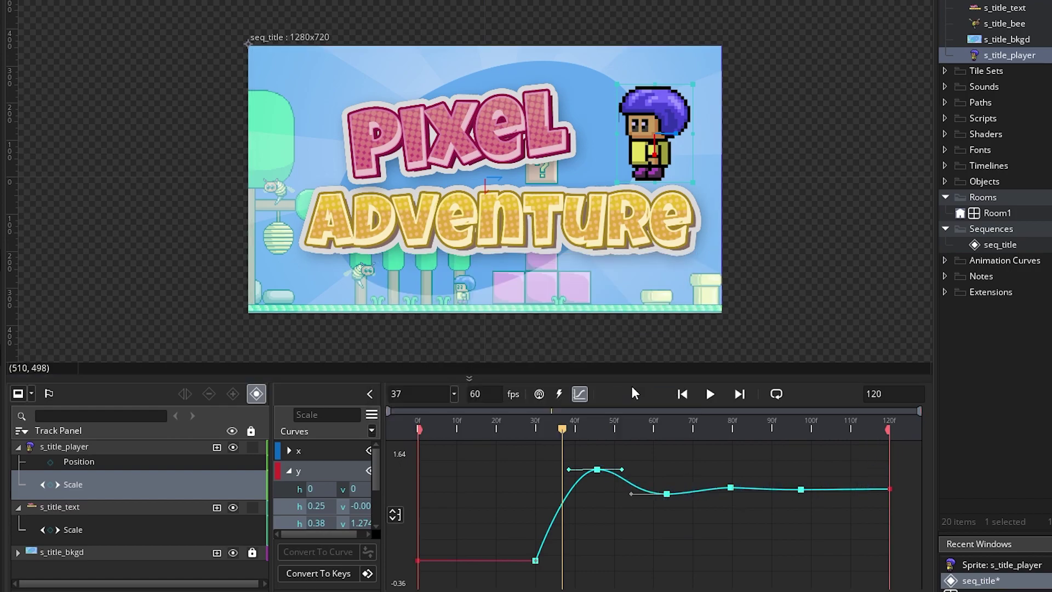
Step: Rewind and play seq_title to watch the player pop up
click(415, 429)
click(710, 393)
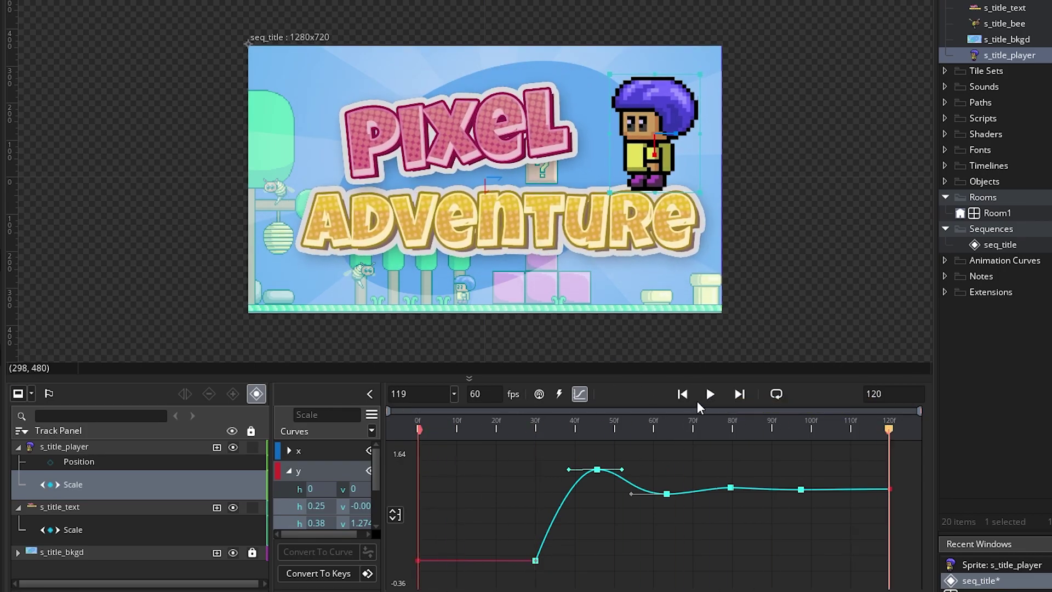
click(709, 395)
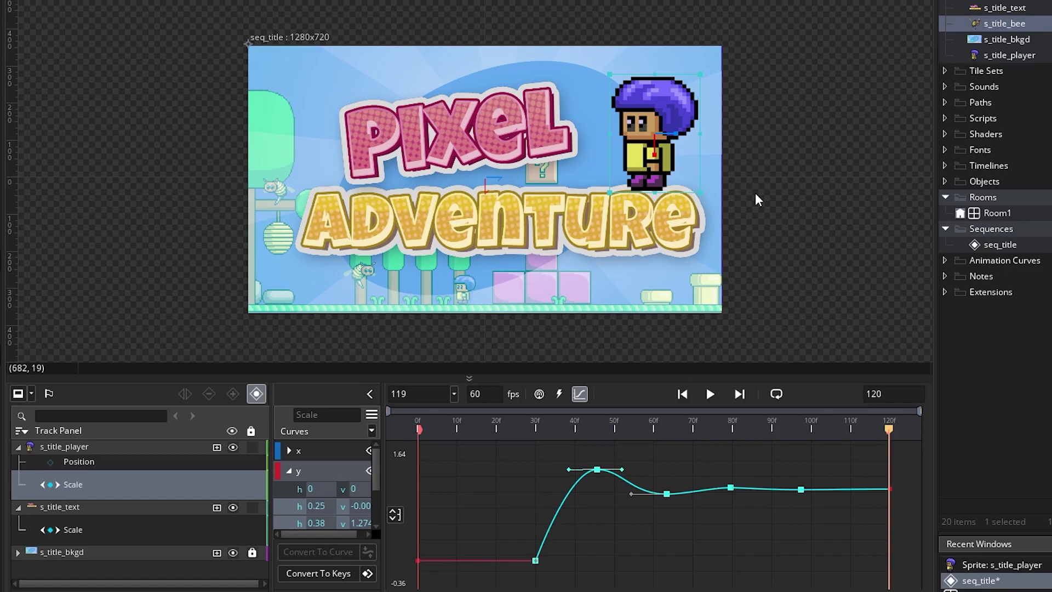
Step: Place s_title_bee beside the Pixel title, start its clip at 0f and stretch it across the timeline
click(817, 156)
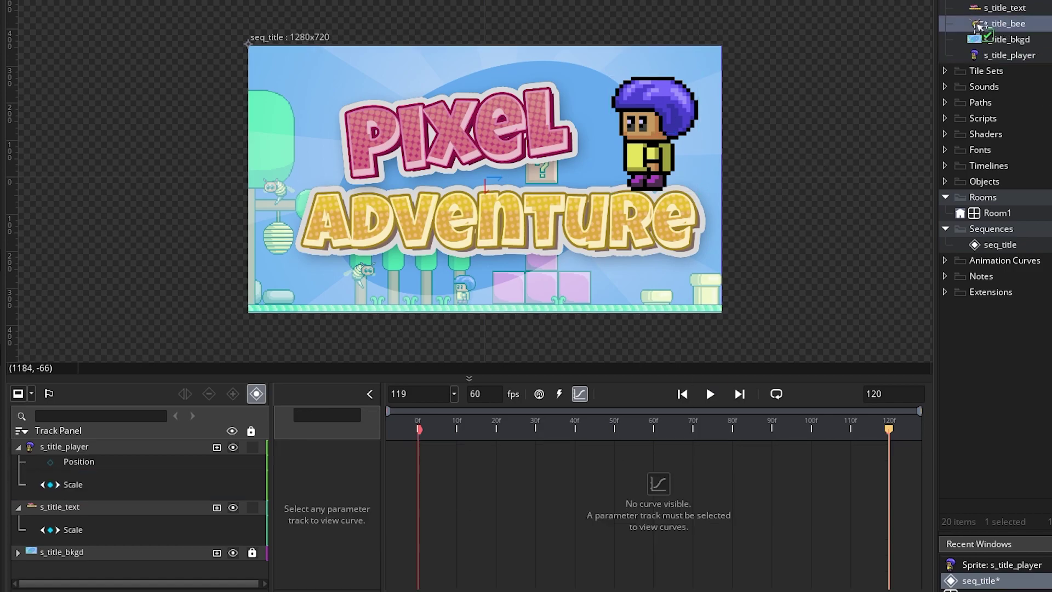
drag(305, 118, 360, 114)
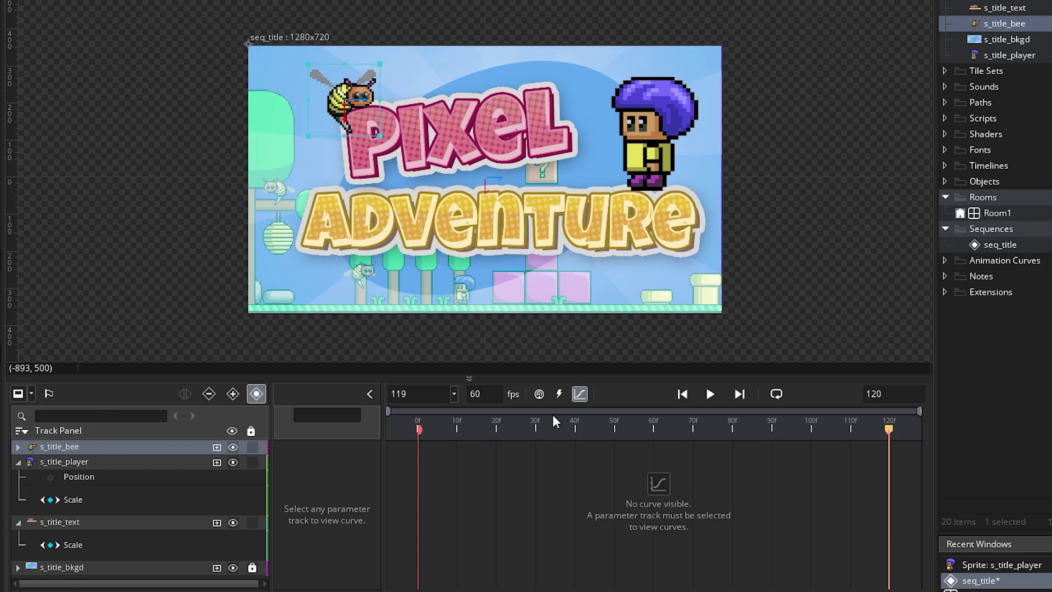
click(579, 394)
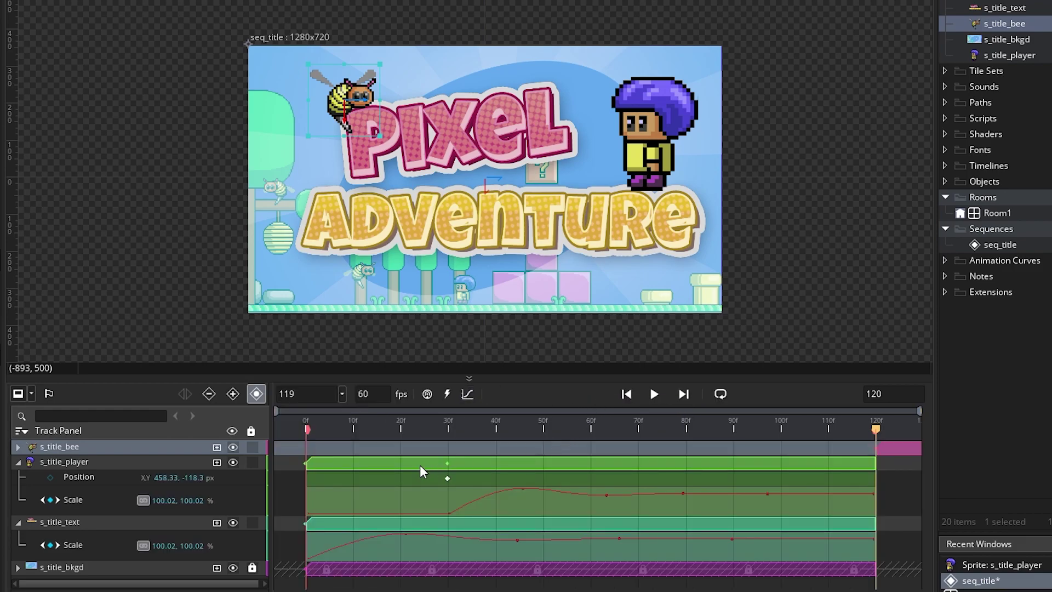
drag(872, 456, 309, 448)
right_click(335, 427)
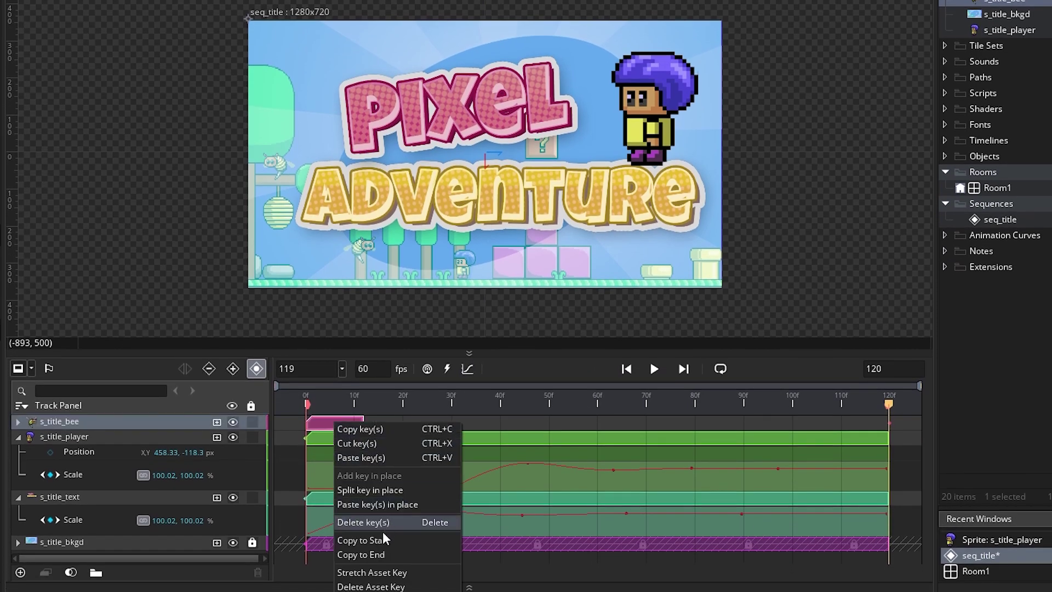
click(374, 568)
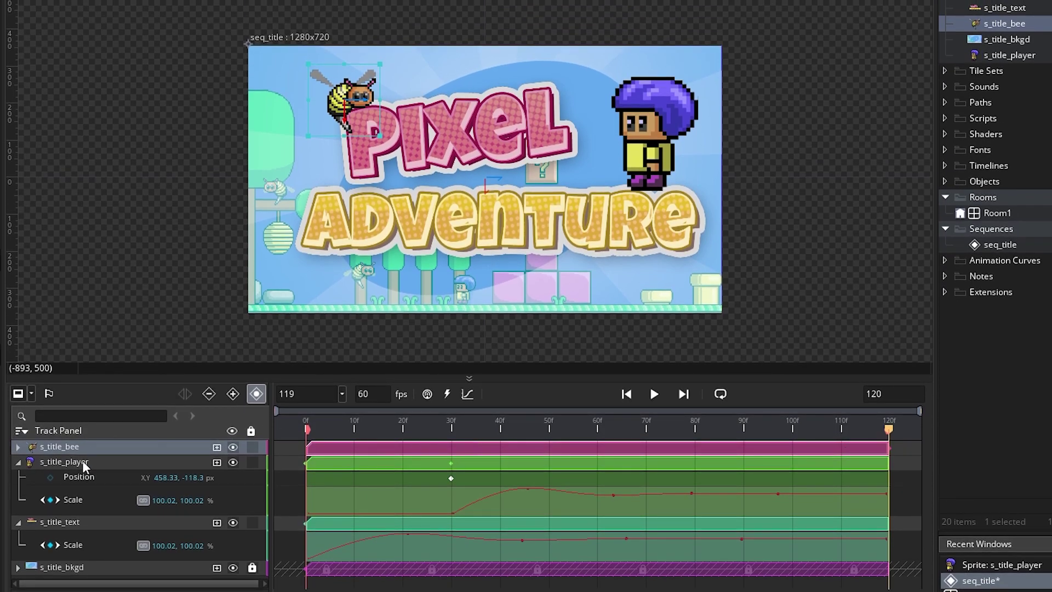
Step: Copy the player's Scale keys and paste them onto the bee track
click(84, 497)
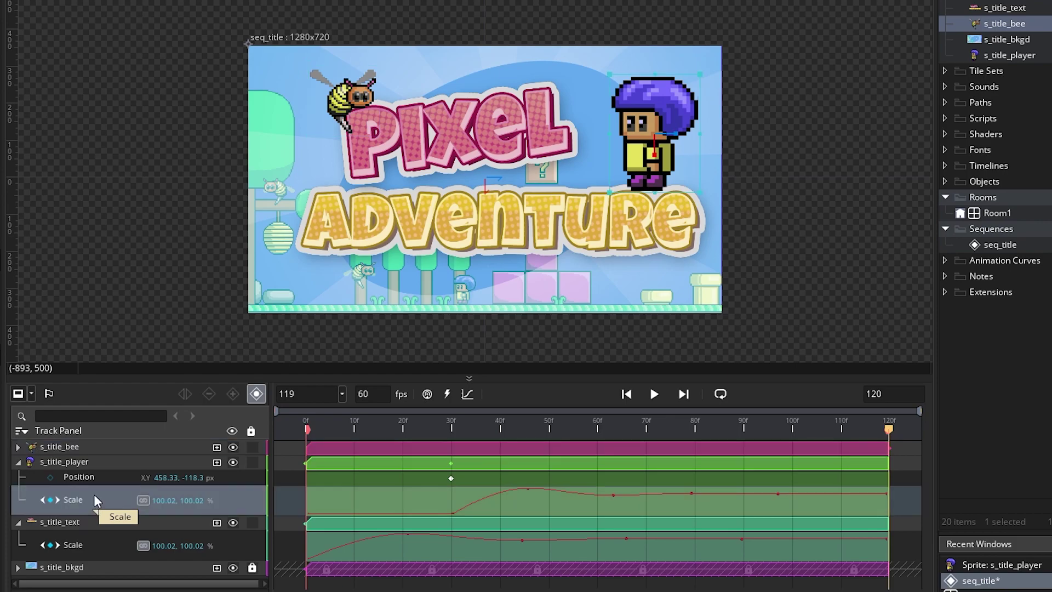
right_click(84, 497)
click(103, 516)
click(64, 445)
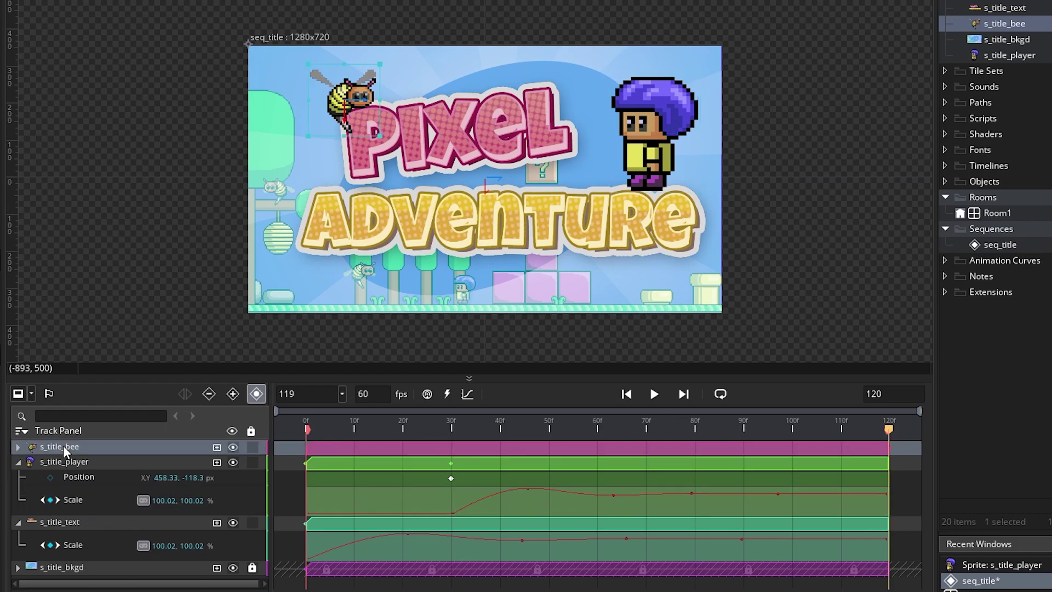
right_click(77, 446)
click(99, 479)
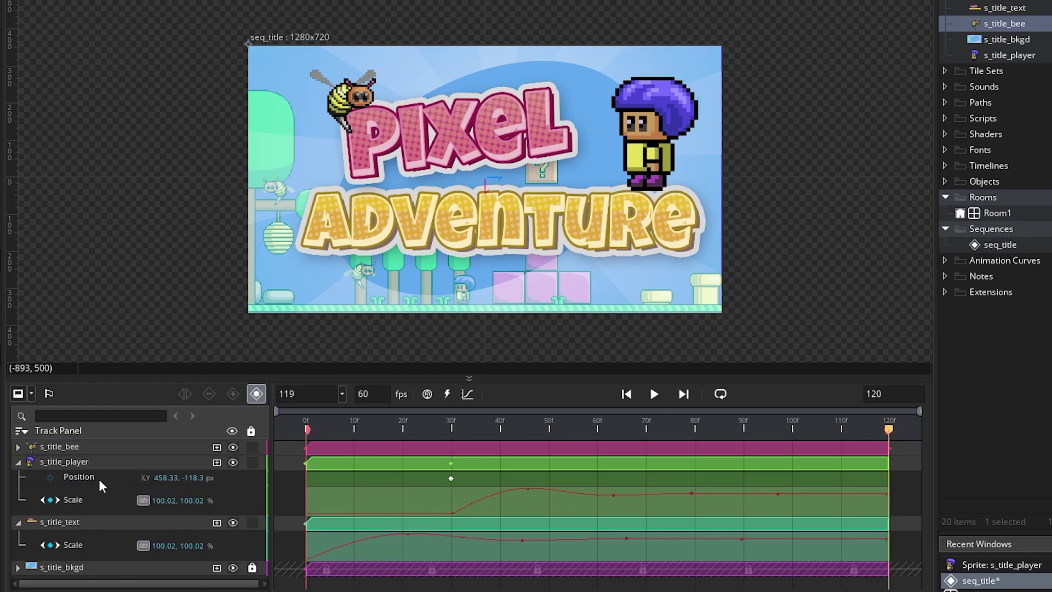
click(19, 447)
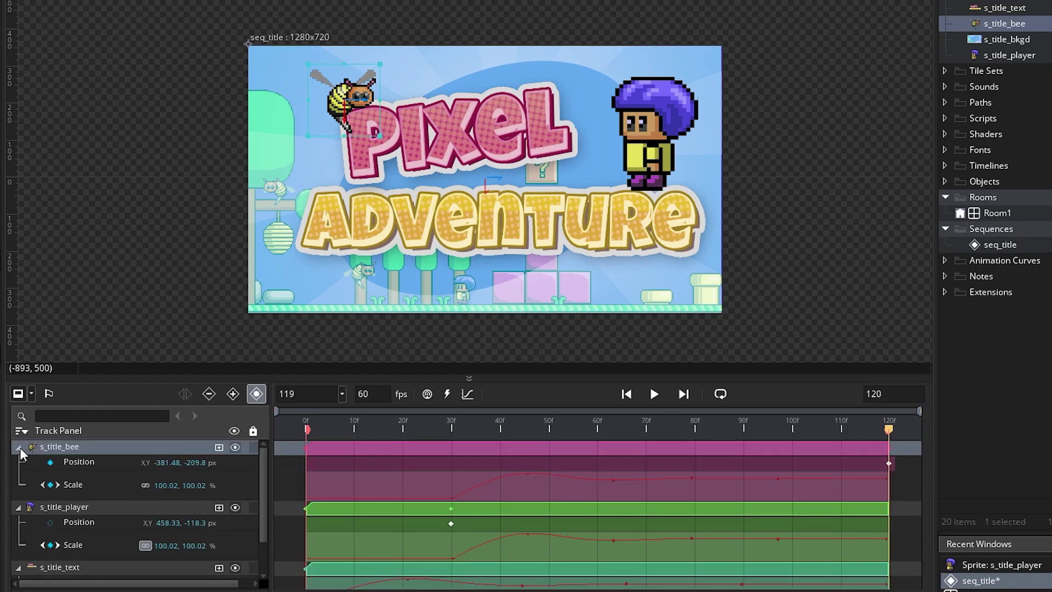
drag(350, 430, 485, 422)
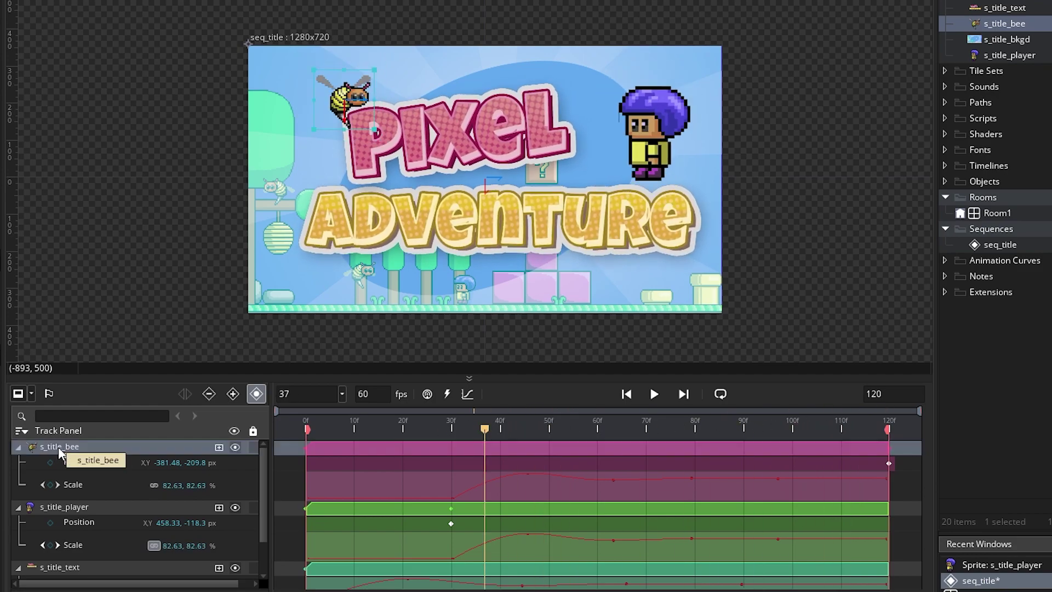
Step: Duplicate the bee track and move the copy down-left of the first bee
key(ctrl+d)
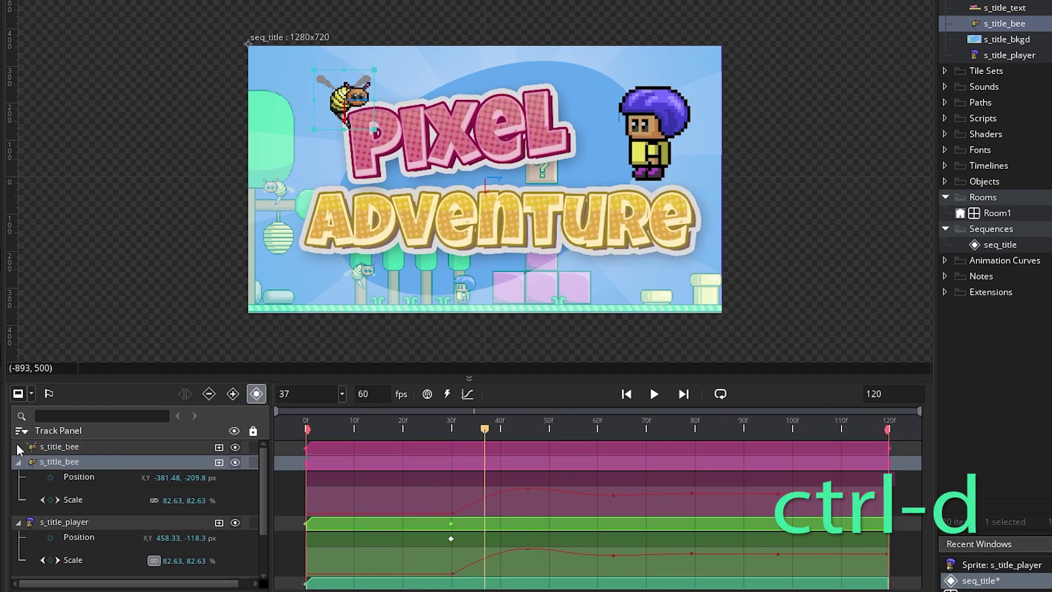
click(18, 447)
click(81, 459)
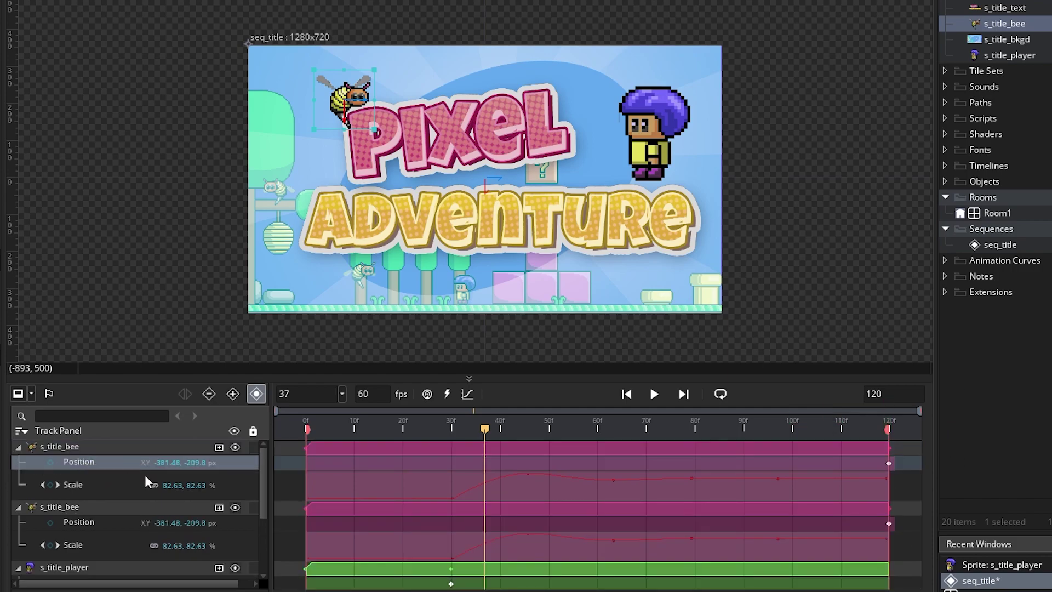
drag(368, 84, 342, 132)
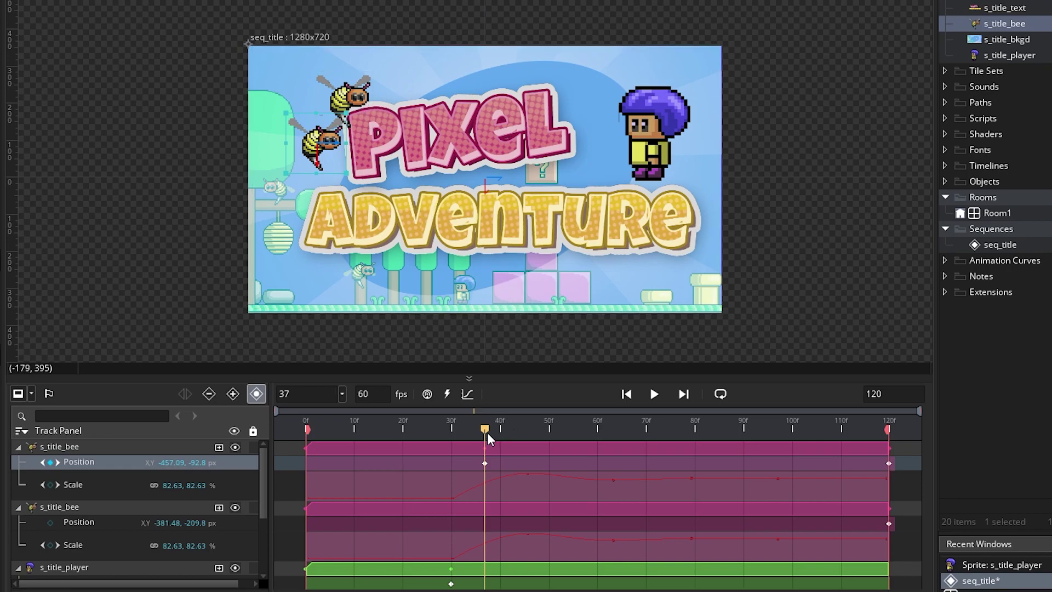
drag(485, 429, 540, 431)
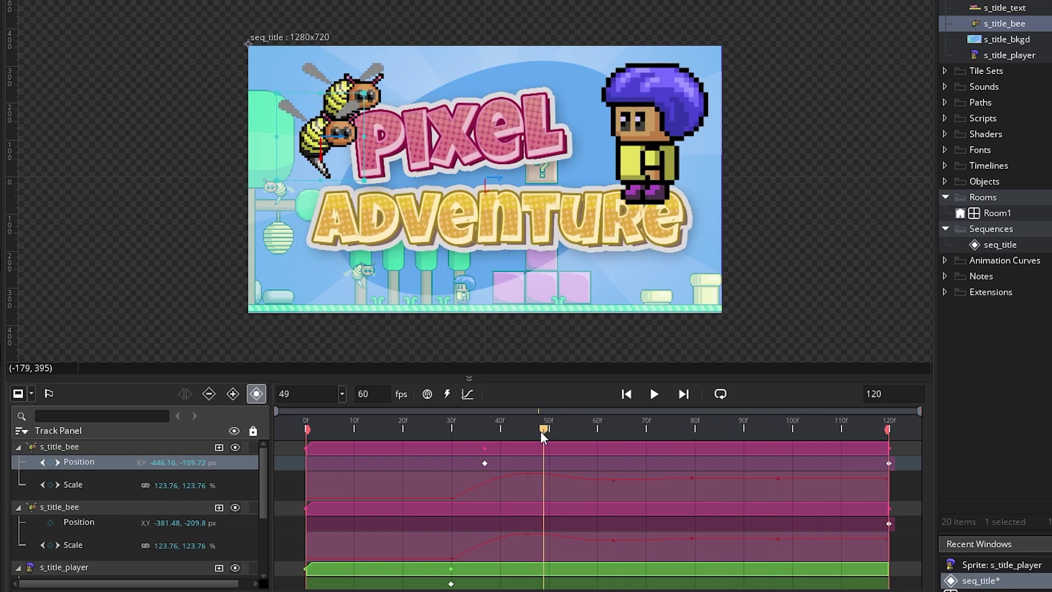
Step: Delete the first bee's frame-120 Position keyframe, then scrub and play the sequence
click(888, 463)
key(Delete)
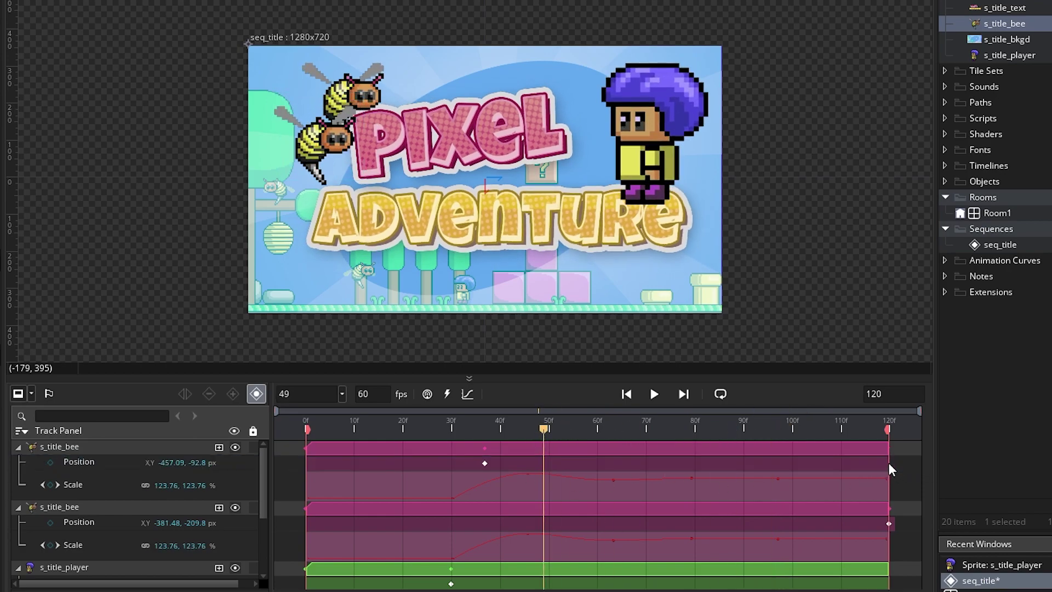
drag(531, 429, 777, 433)
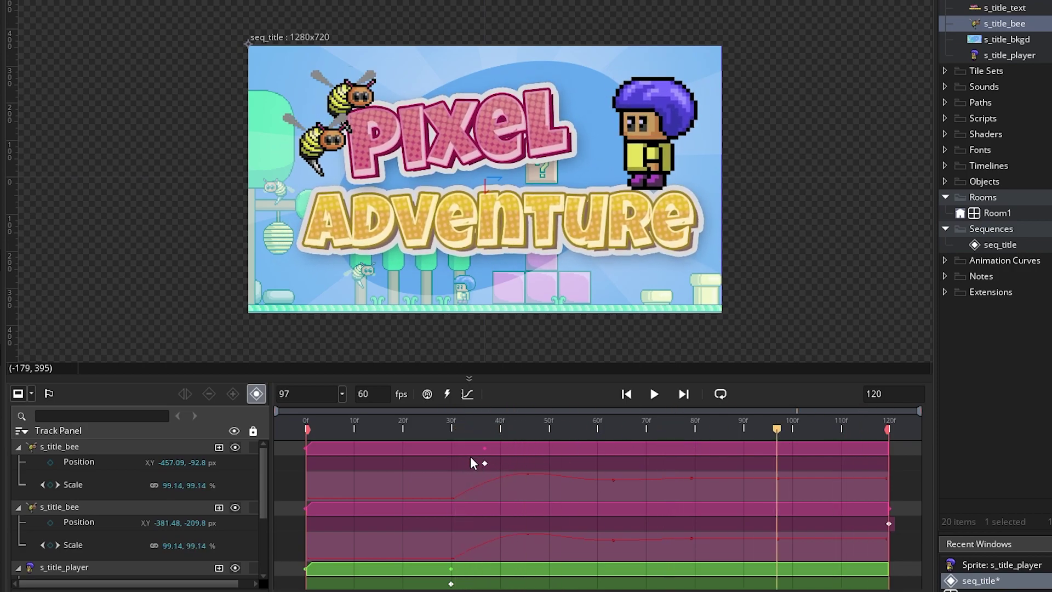
drag(552, 426, 648, 416)
click(626, 393)
click(654, 394)
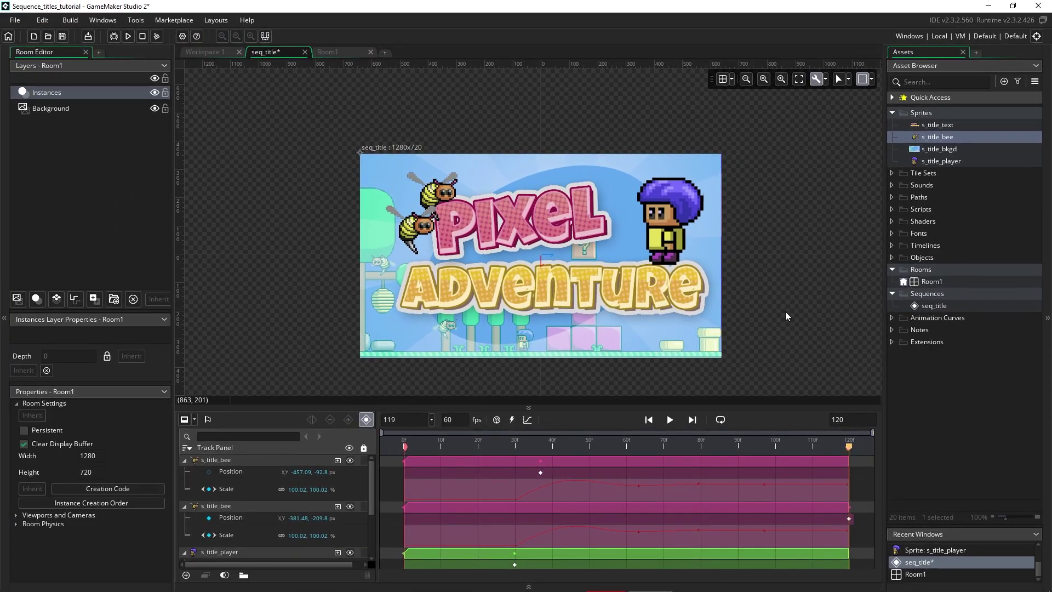
Step: In Room1, add an asset layer named Text_100 and place and position seq_title on it
double_click(931, 282)
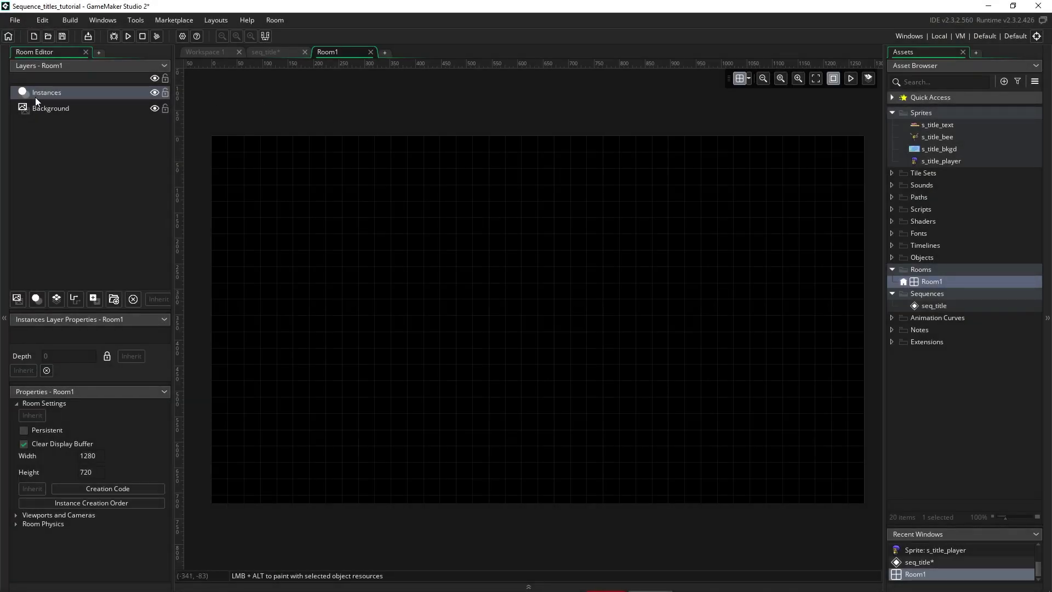
click(94, 299)
double_click(47, 93)
text(Text)
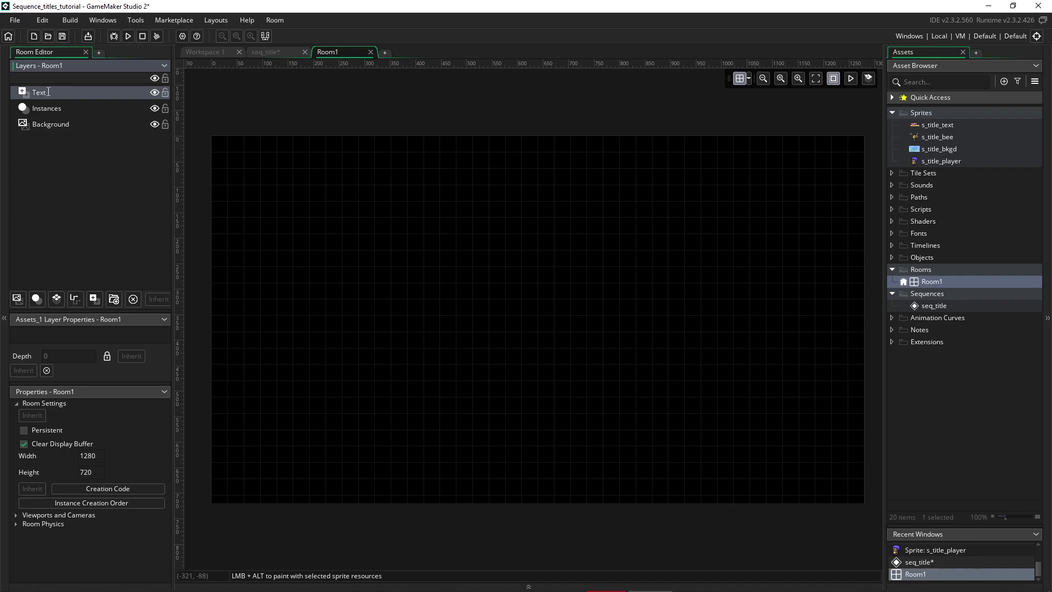
text(_100)
key(Return)
drag(931, 305, 263, 160)
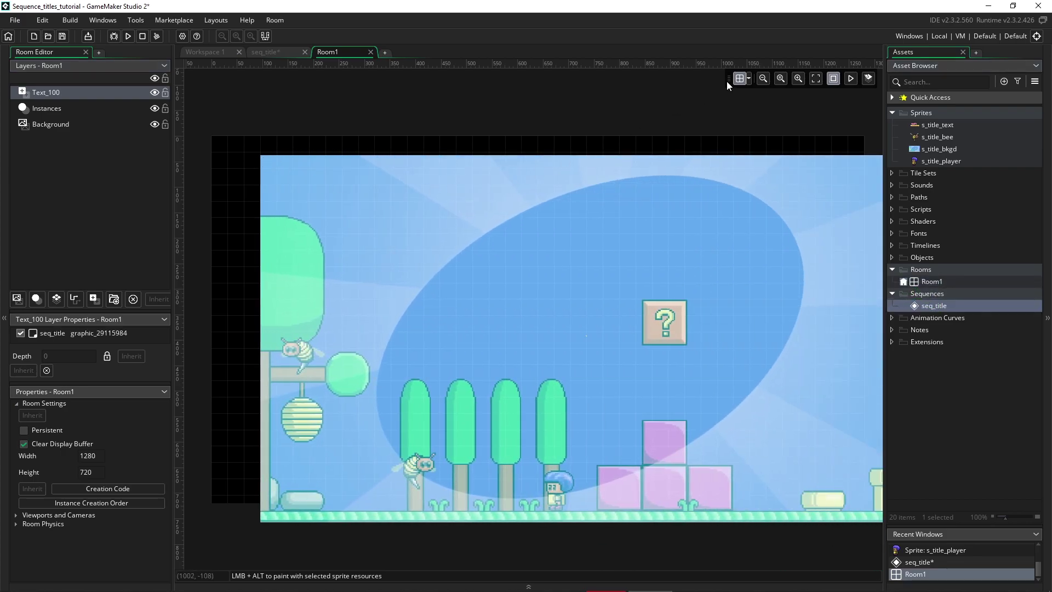
mouse_move(481, 222)
mouse_down()
mouse_move(447, 263)
mouse_move(433, 215)
mouse_move(484, 208)
mouse_up()
Step: Build and run the game to watch the Pixel Adventure title sequence play
click(128, 36)
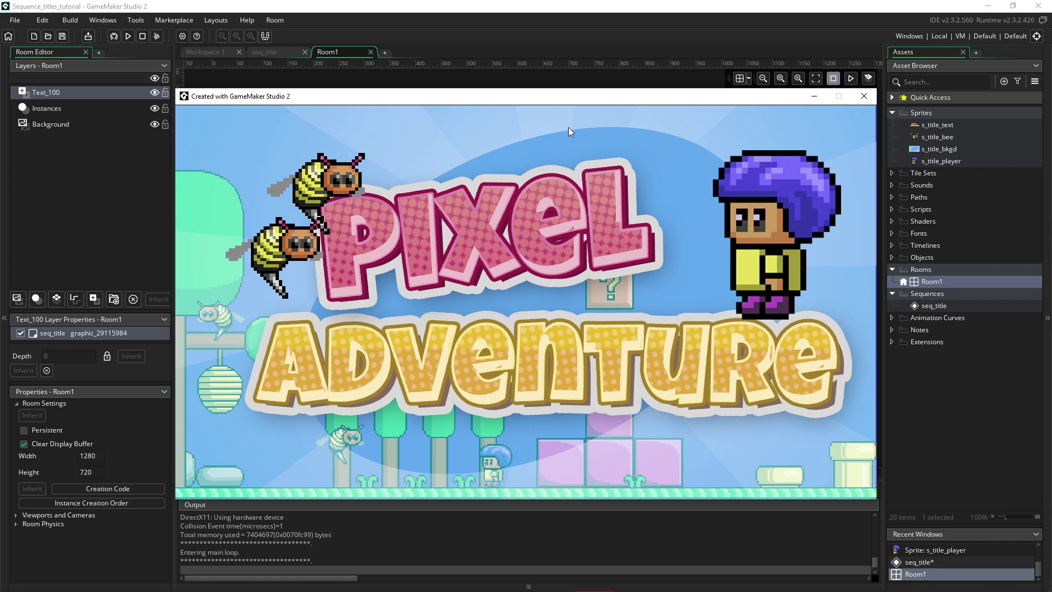
Step: Close the game and duplicate seq_title as a new sequence named seq_title_bees
click(864, 96)
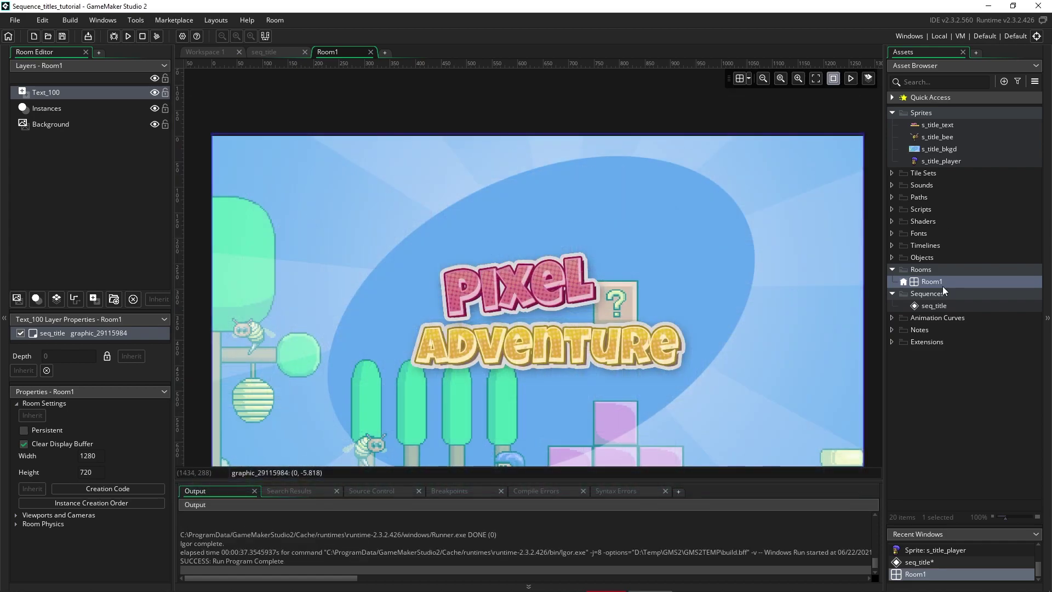
double_click(934, 305)
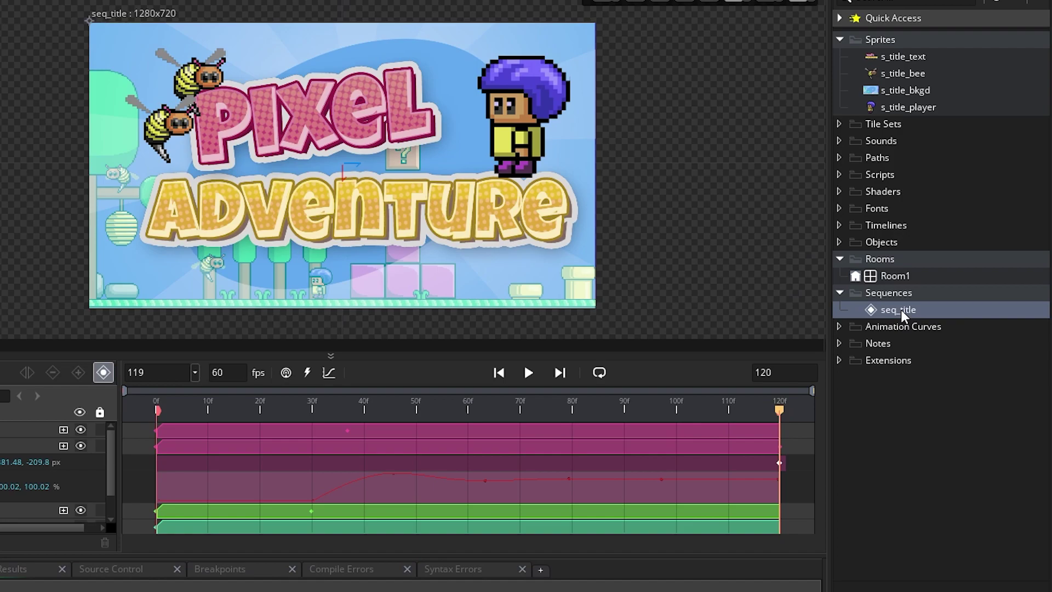
right_click(926, 306)
click(817, 401)
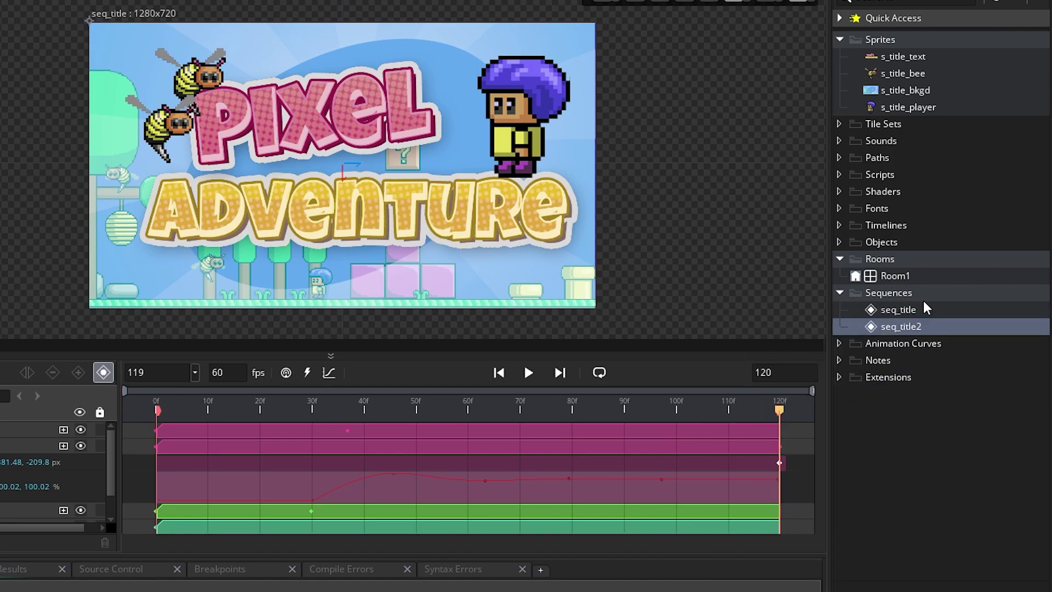
text(seq_title_bees)
key(Return)
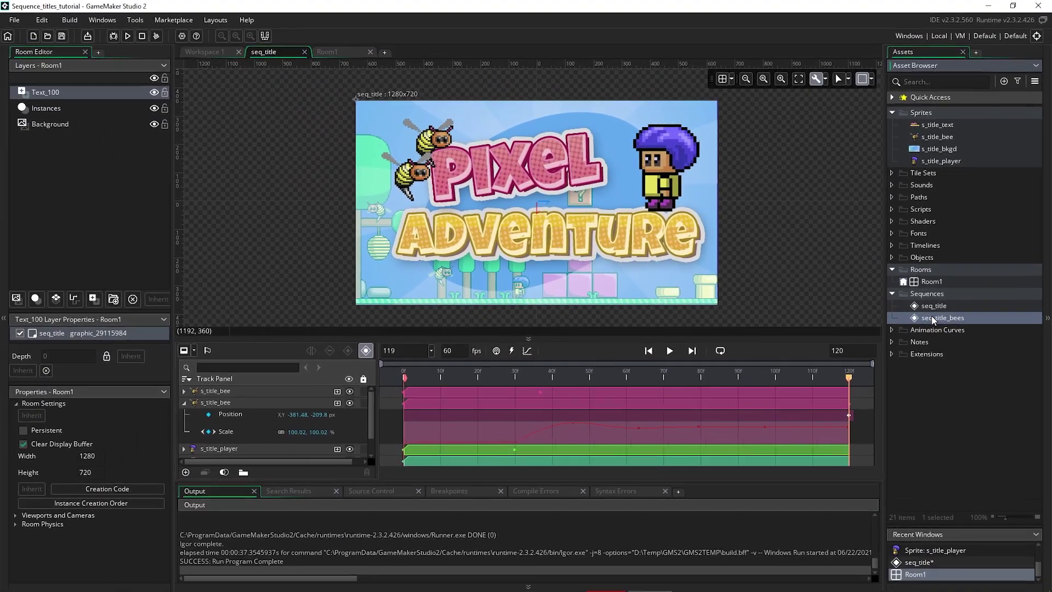
Step: In seq_title_bees, delete the s_title_player, s_title_text and background tracks
double_click(931, 317)
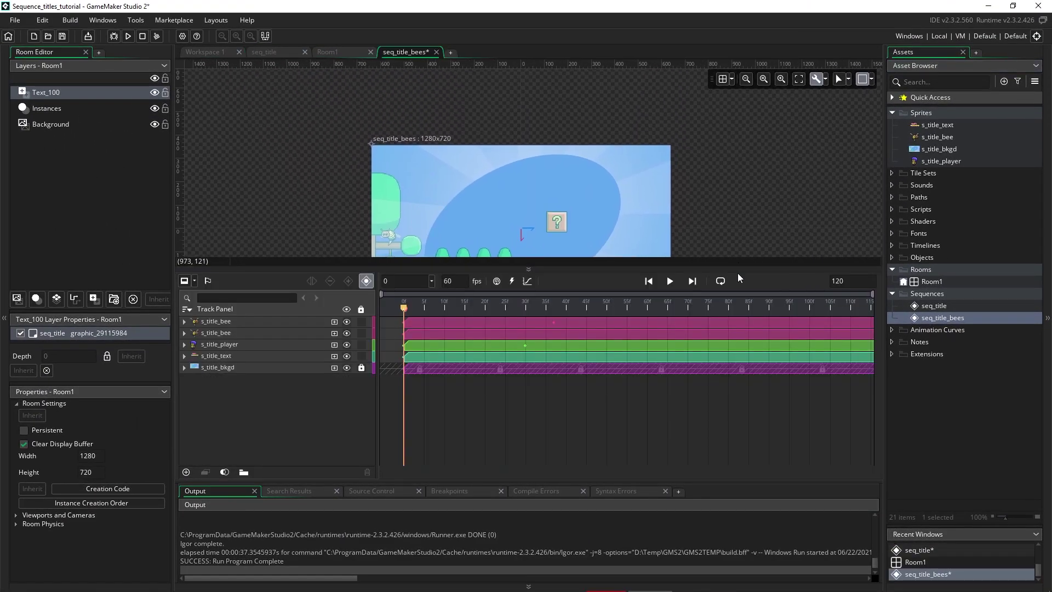
drag(738, 273, 734, 349)
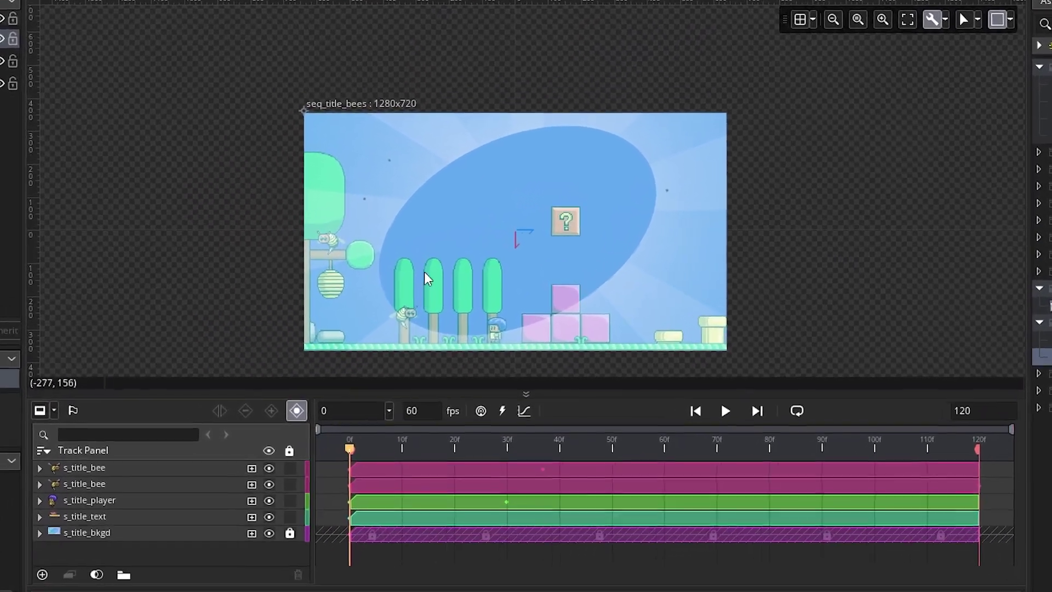
click(93, 501)
key(Delete)
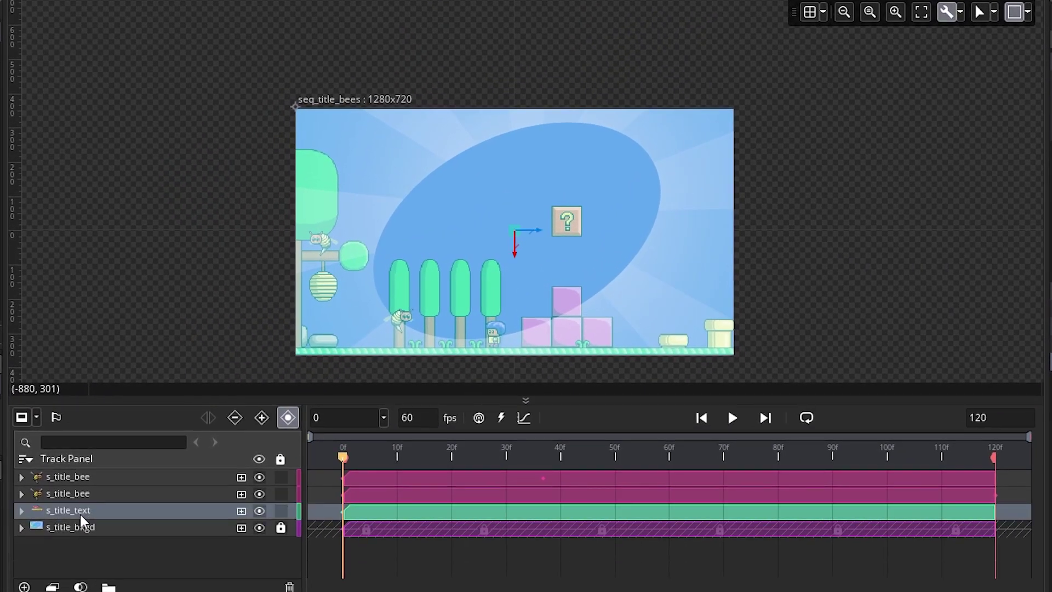
key(Delete)
click(80, 509)
key(Delete)
Step: Remove the Scale animation from both bee tracks and preview the bees-only sequence
click(22, 476)
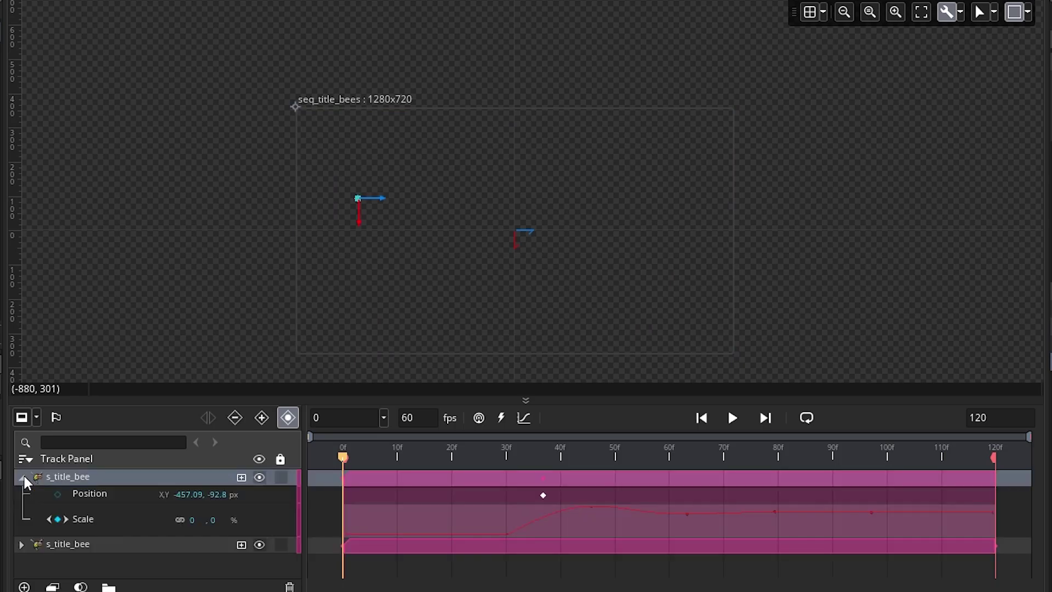
click(90, 518)
drag(581, 452, 1008, 452)
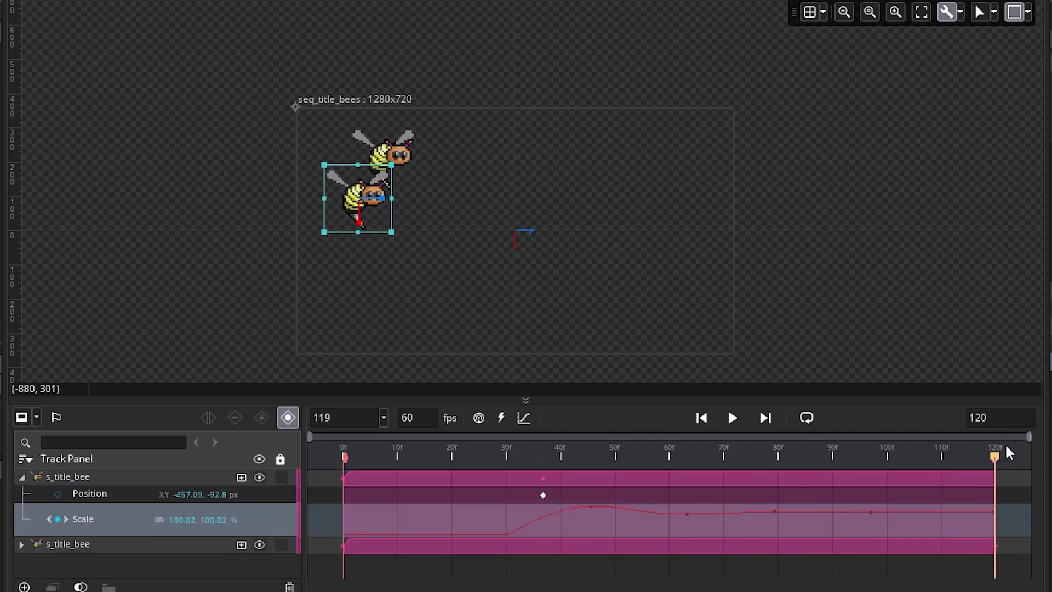
click(116, 519)
click(113, 518)
key(Delete)
click(22, 510)
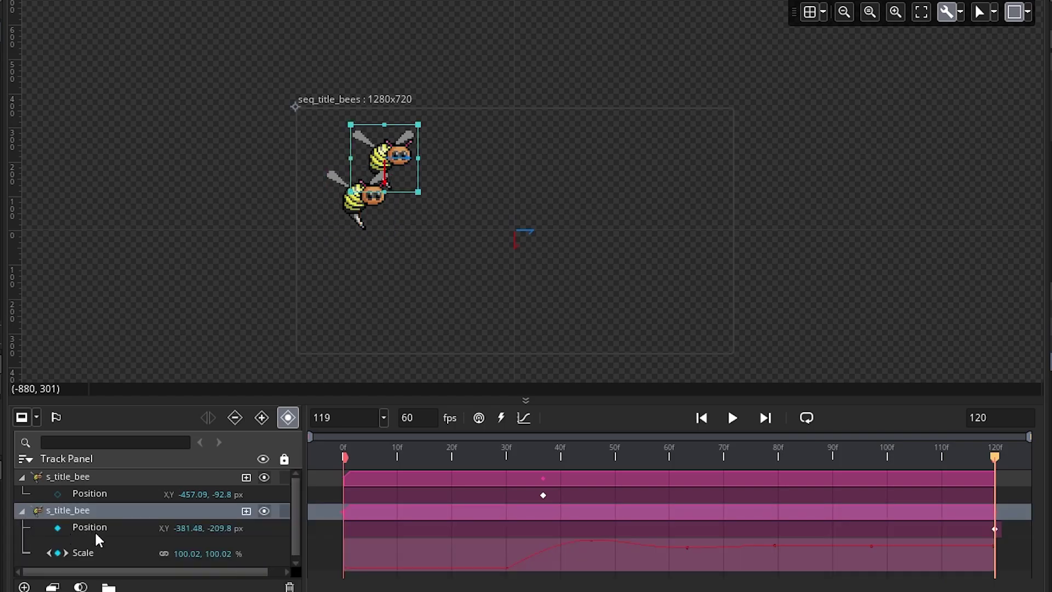
click(106, 546)
key(Delete)
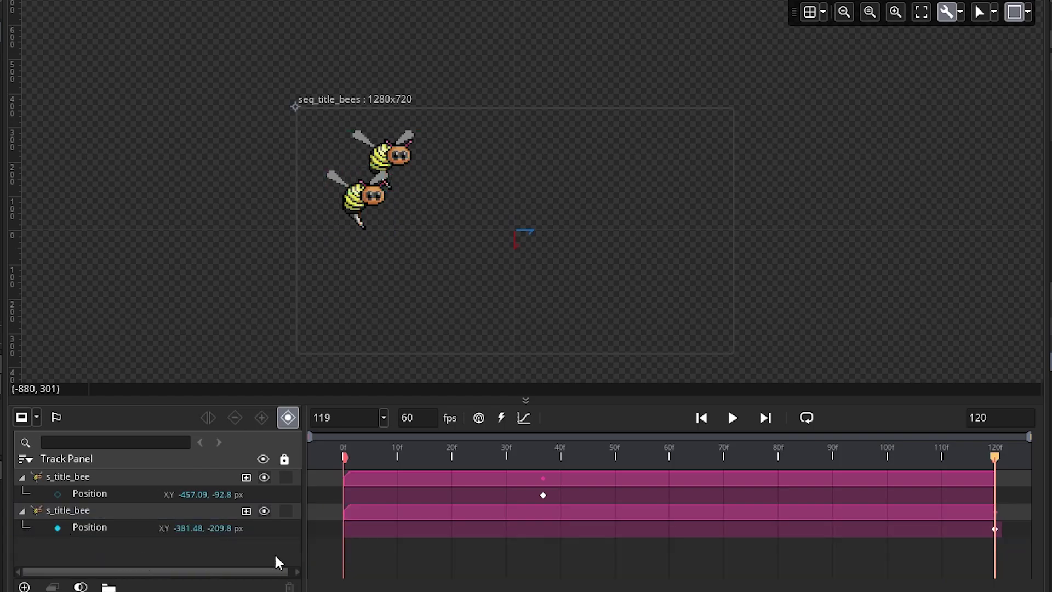
click(738, 415)
Step: Shorten the sequence length from 120 to 11 frames and turn on looping playback
click(997, 418)
key(BackSpace)
key(BackSpace)
key(BackSpace)
text(11)
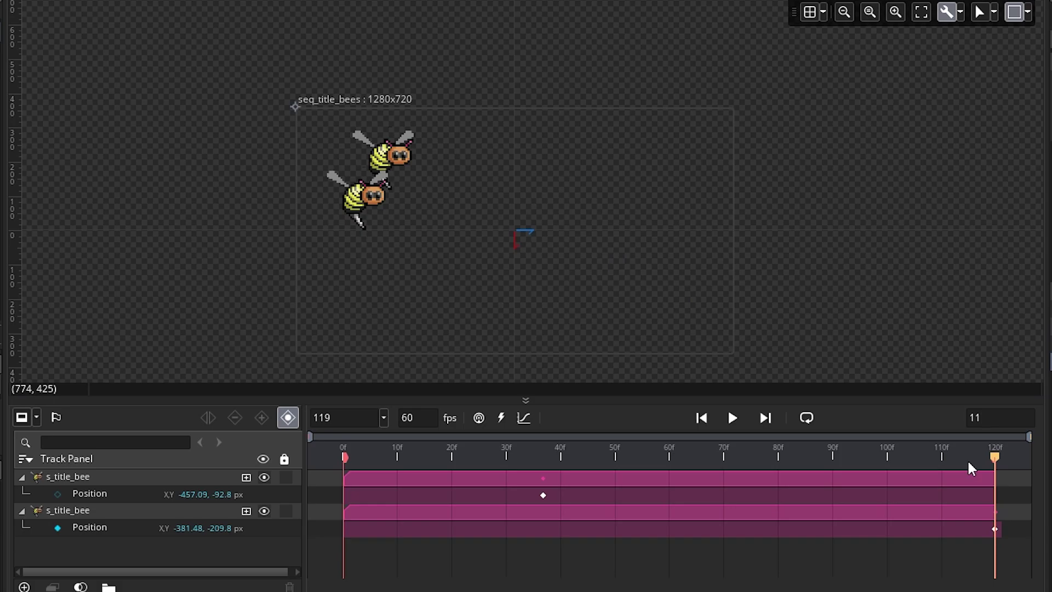
key(Return)
click(732, 417)
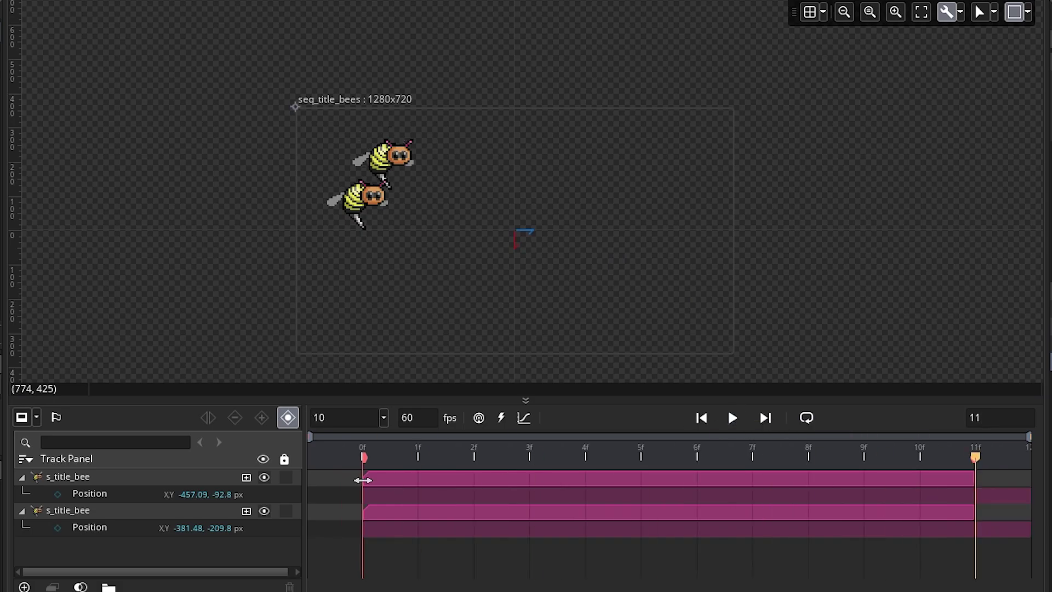
click(366, 461)
drag(366, 463, 534, 469)
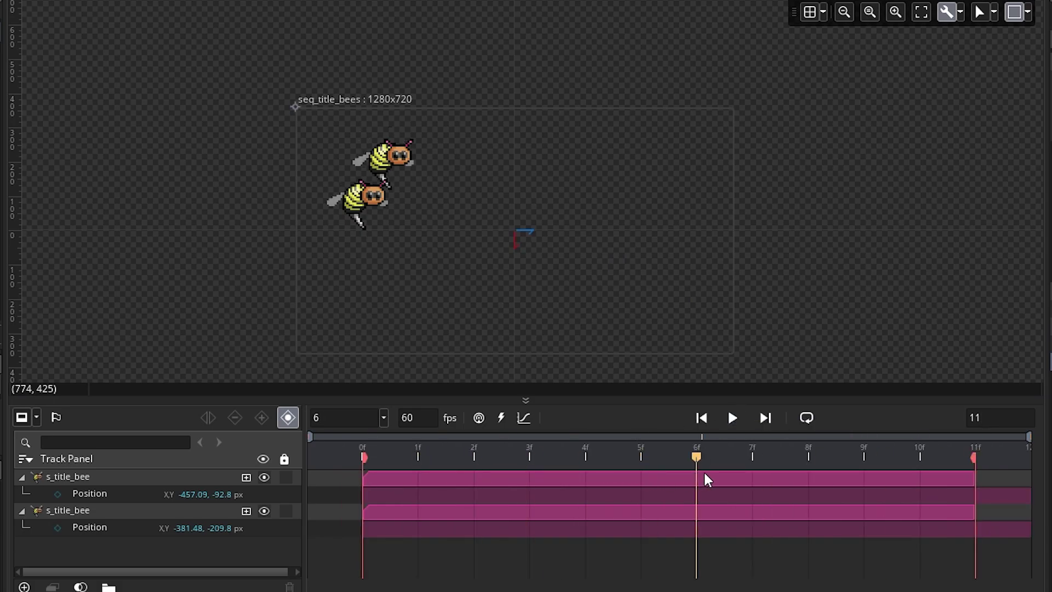
drag(710, 480, 996, 464)
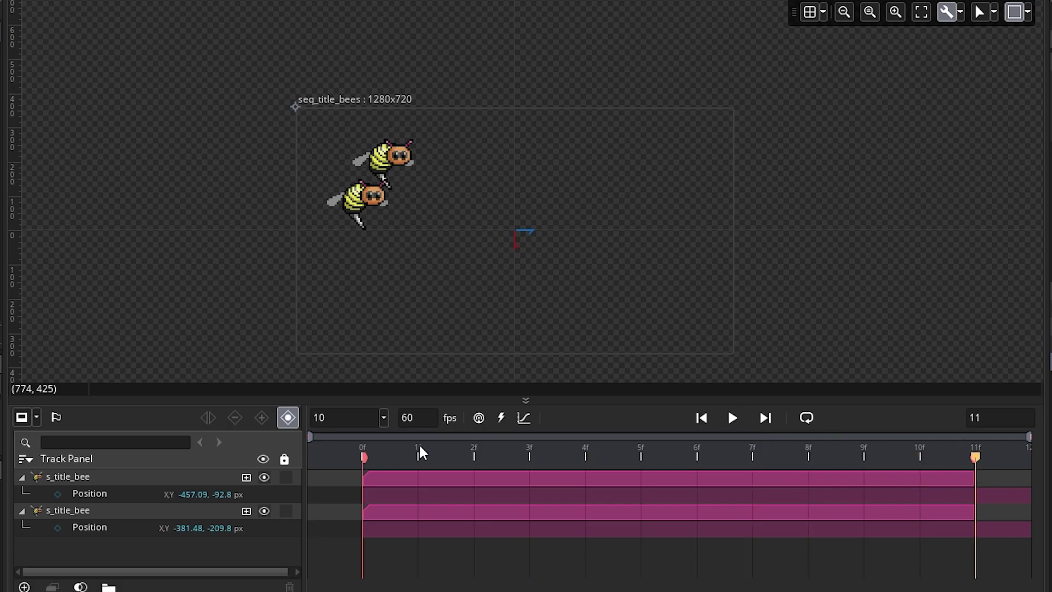
drag(420, 453, 345, 460)
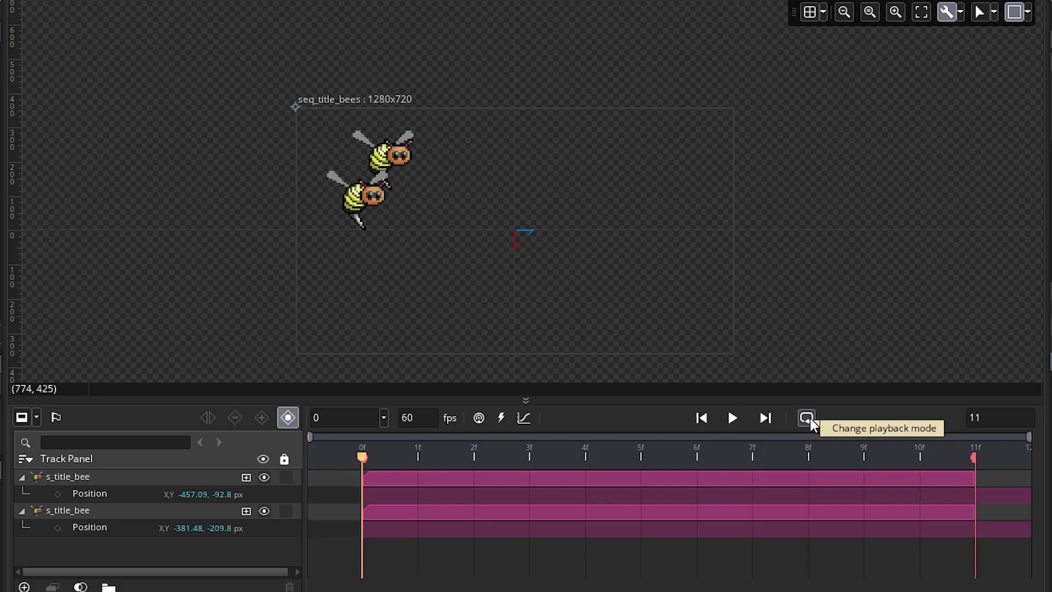
click(806, 419)
click(733, 418)
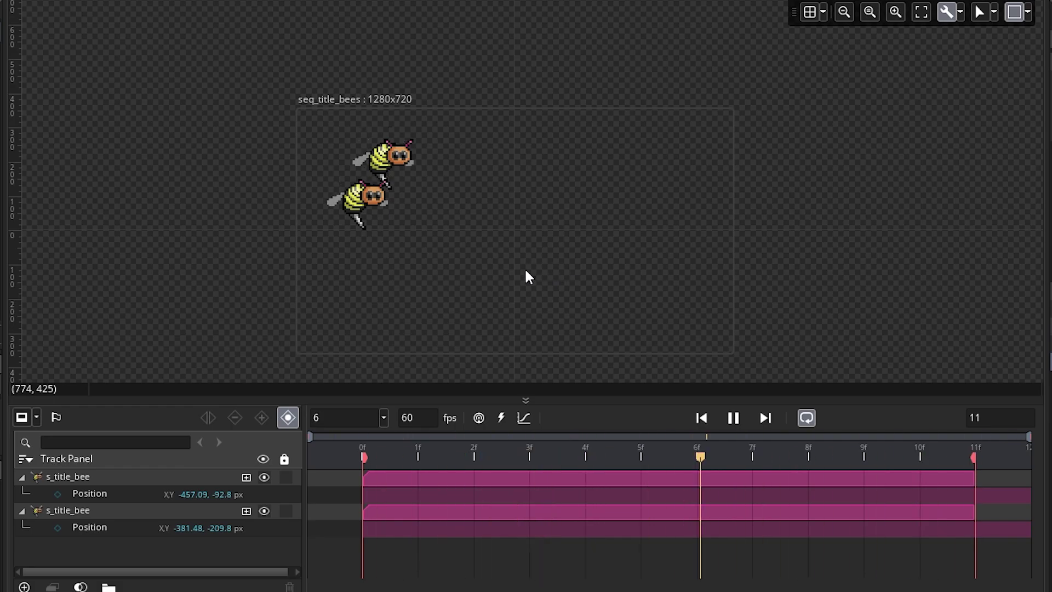
Step: Trim both s_title_bee clips in seq_title to end before frame 120, with the playhead at 118
click(733, 418)
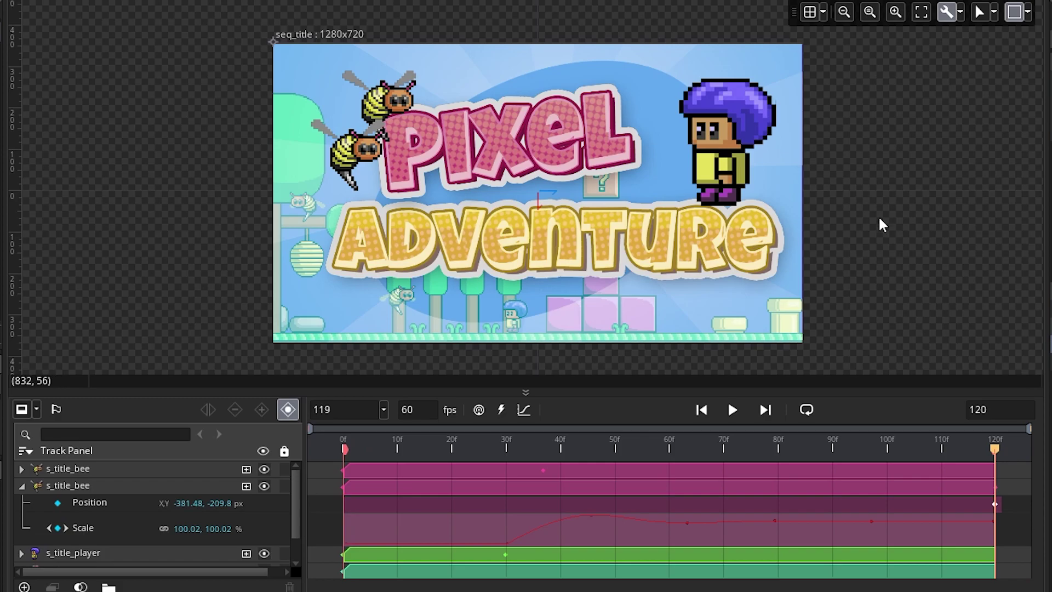
drag(992, 448, 980, 441)
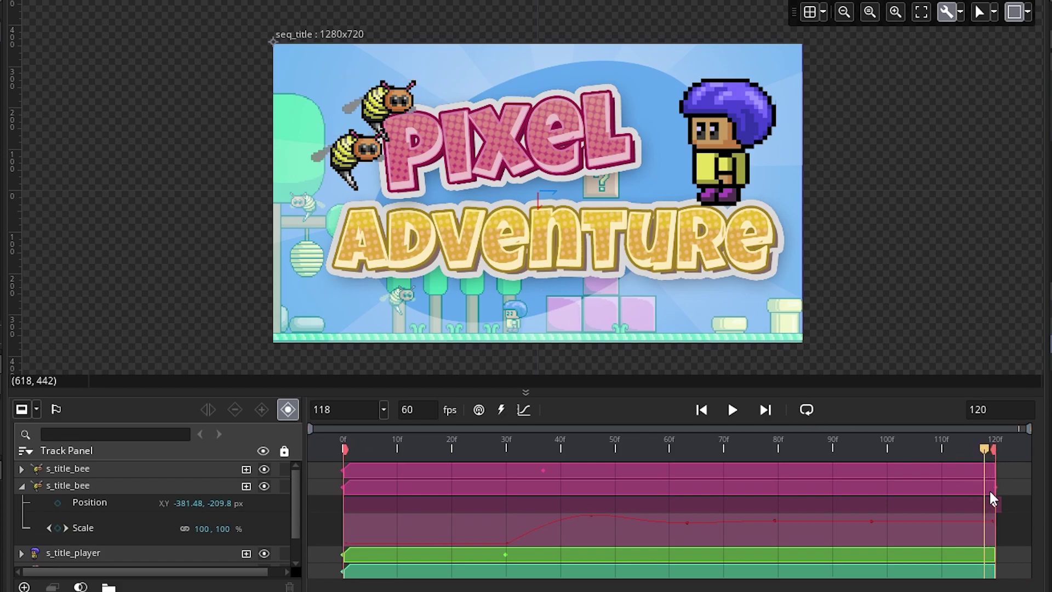
ctrl+scroll(992, 488, up, 3)
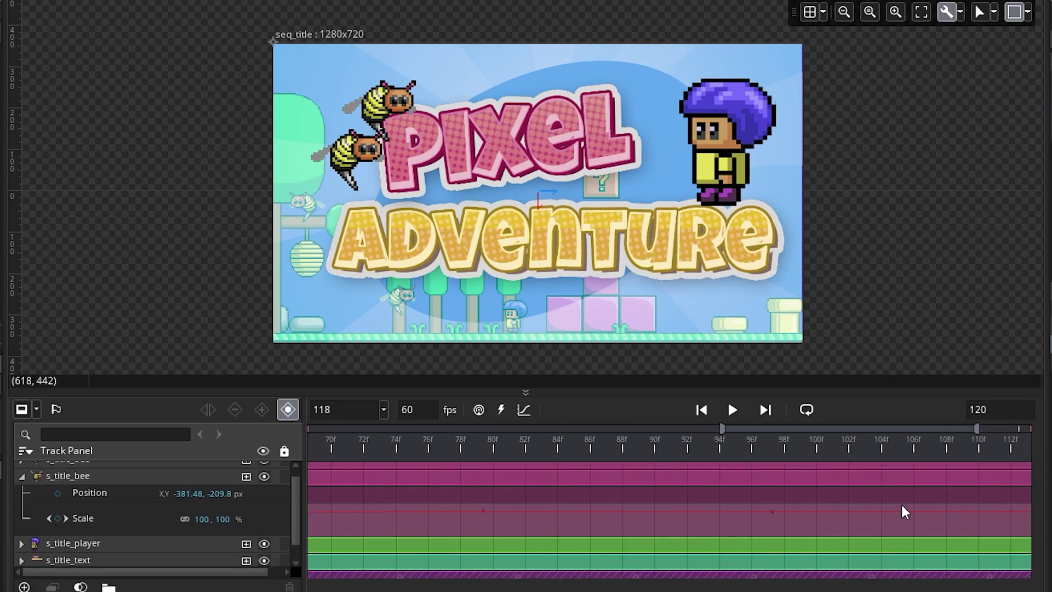
scroll(953, 506, right, 5)
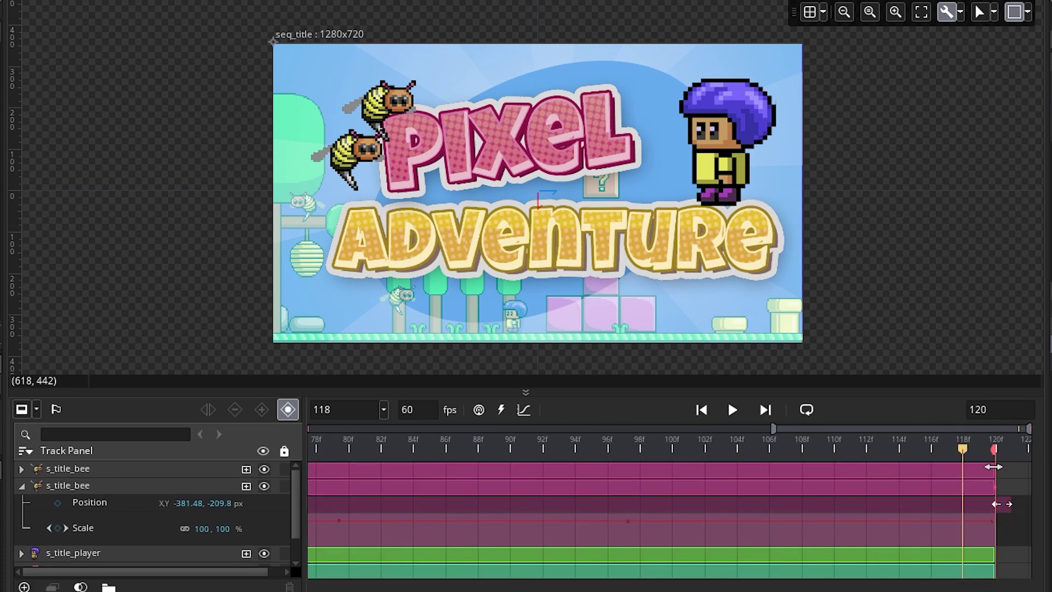
click(978, 467)
drag(994, 487, 978, 487)
drag(966, 448, 997, 451)
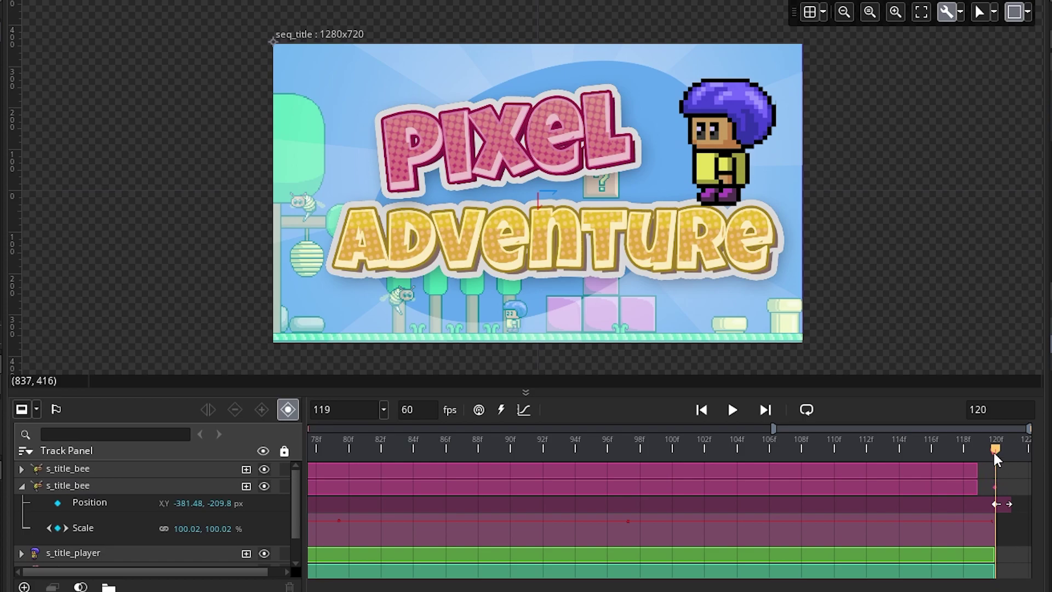
drag(994, 450, 964, 447)
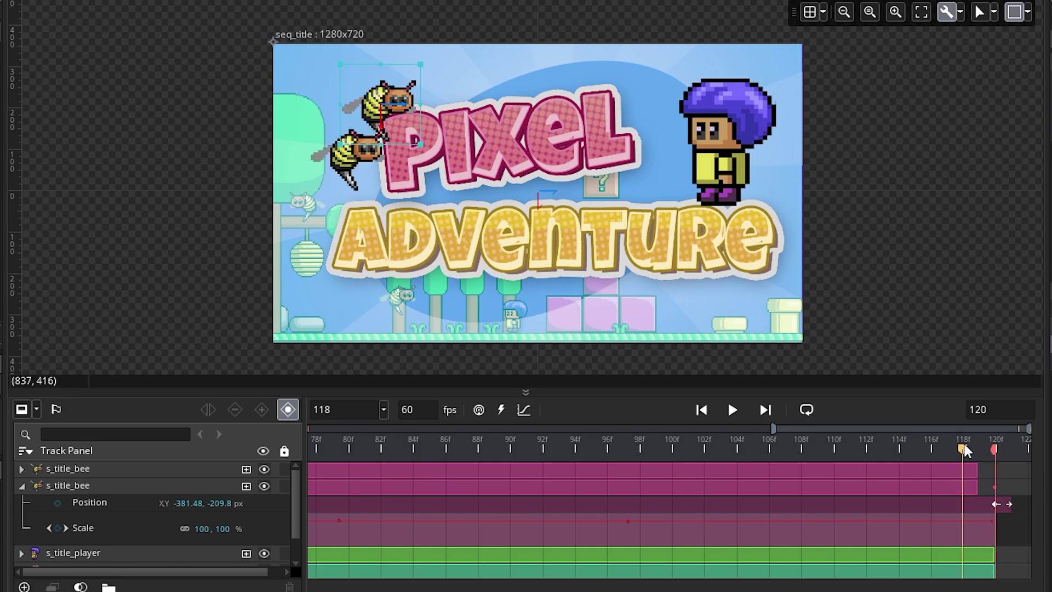
Step: Add a moment at frame 118 whose seq_title_Moment function begins layer_sequence_create("Text_90")
click(501, 409)
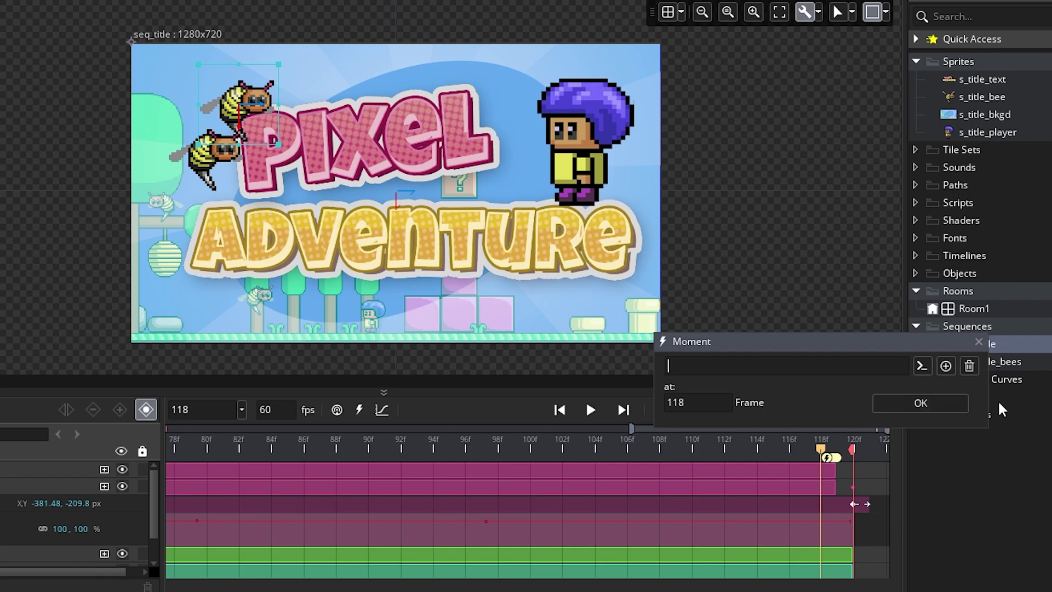
click(946, 366)
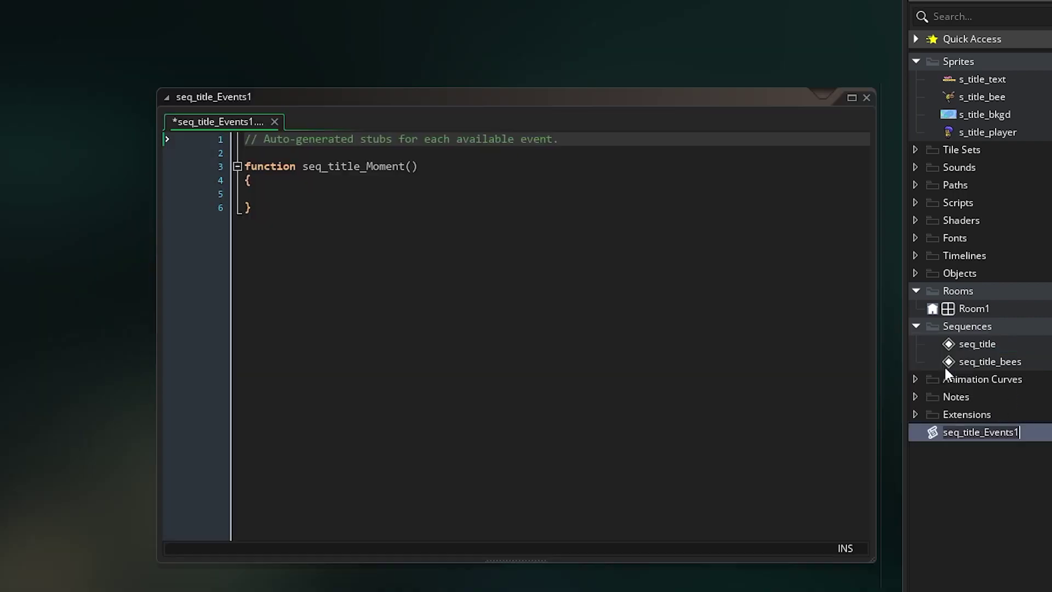
click(291, 194)
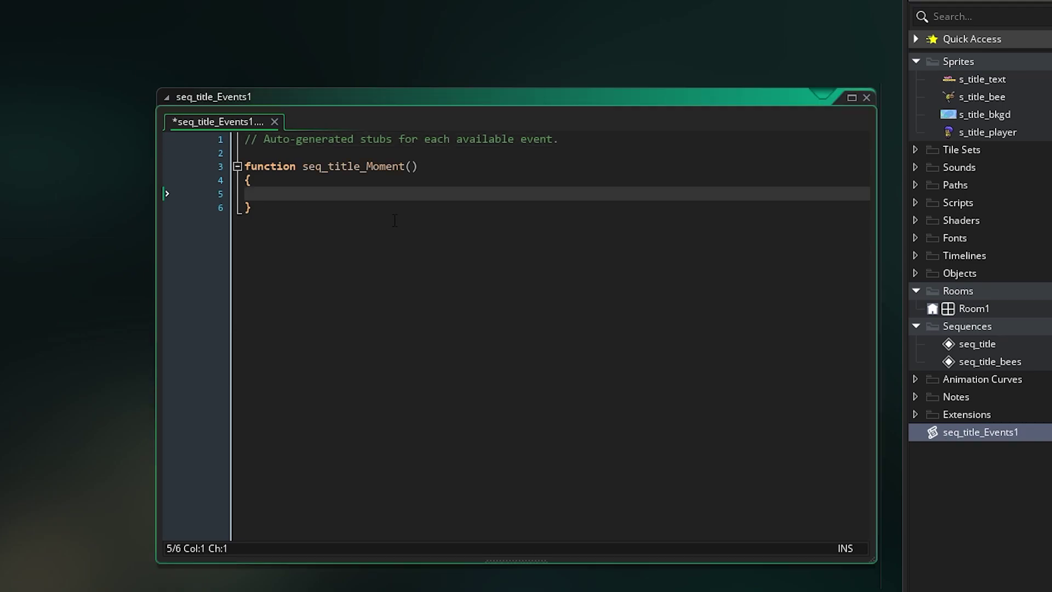
key(Tab)
text(layer_)
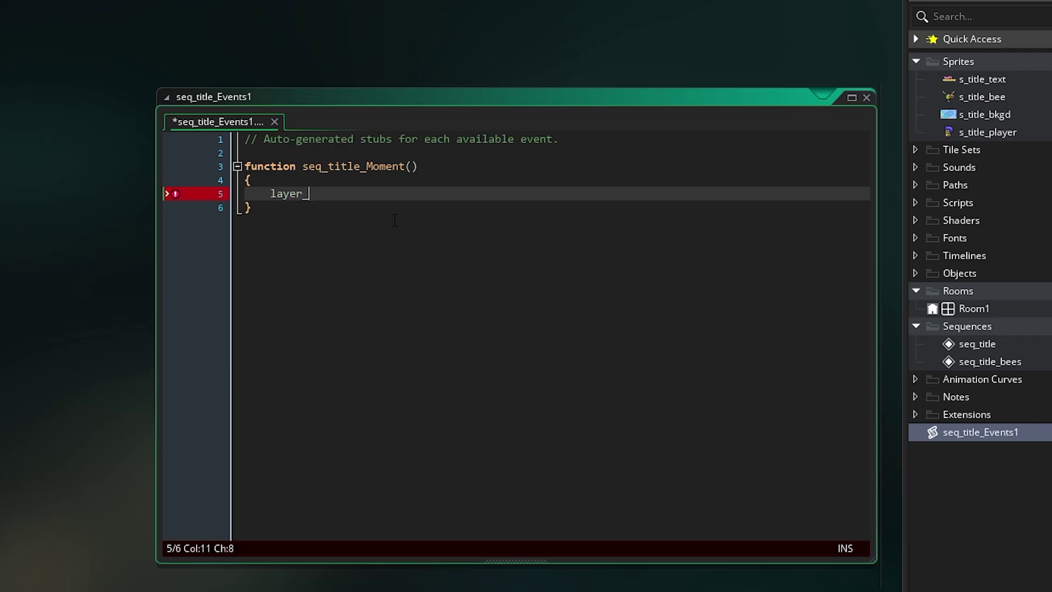
text(seq)
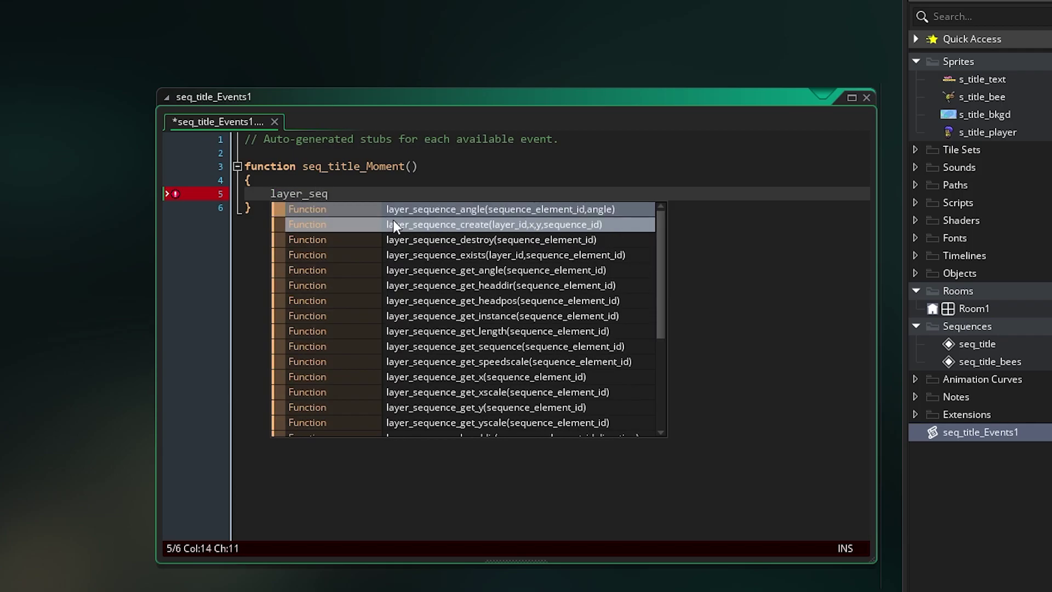
double_click(393, 224)
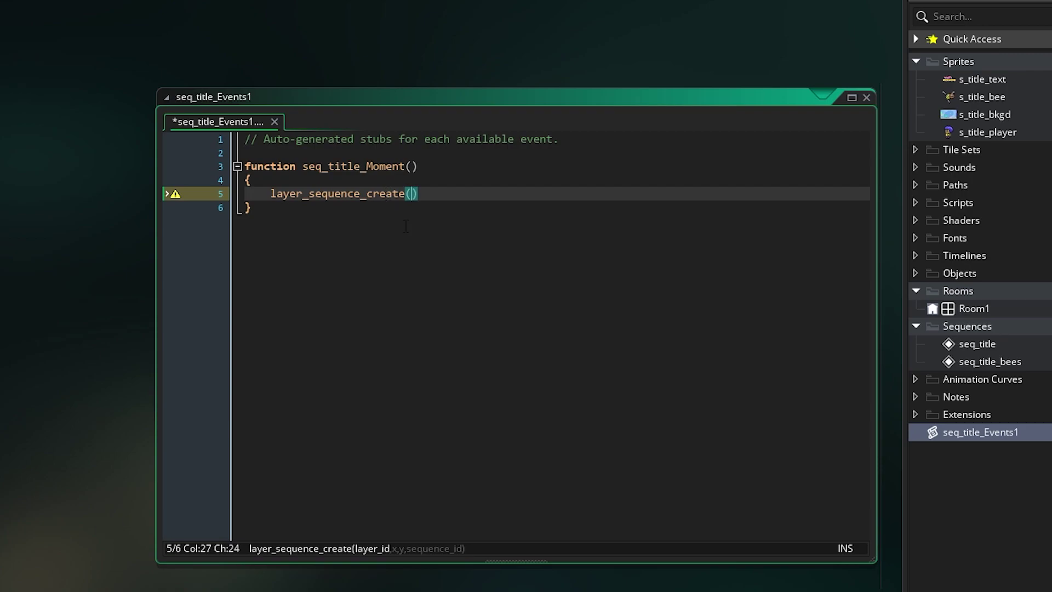
text("Text_90")
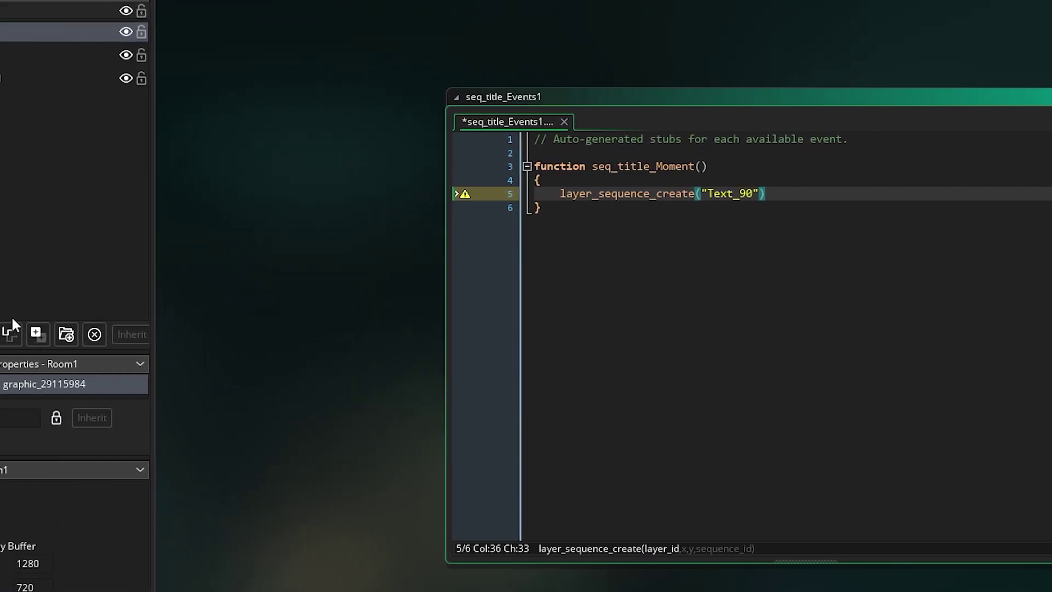
Step: Add a new asset layer named Text_90 to Room1
click(134, 336)
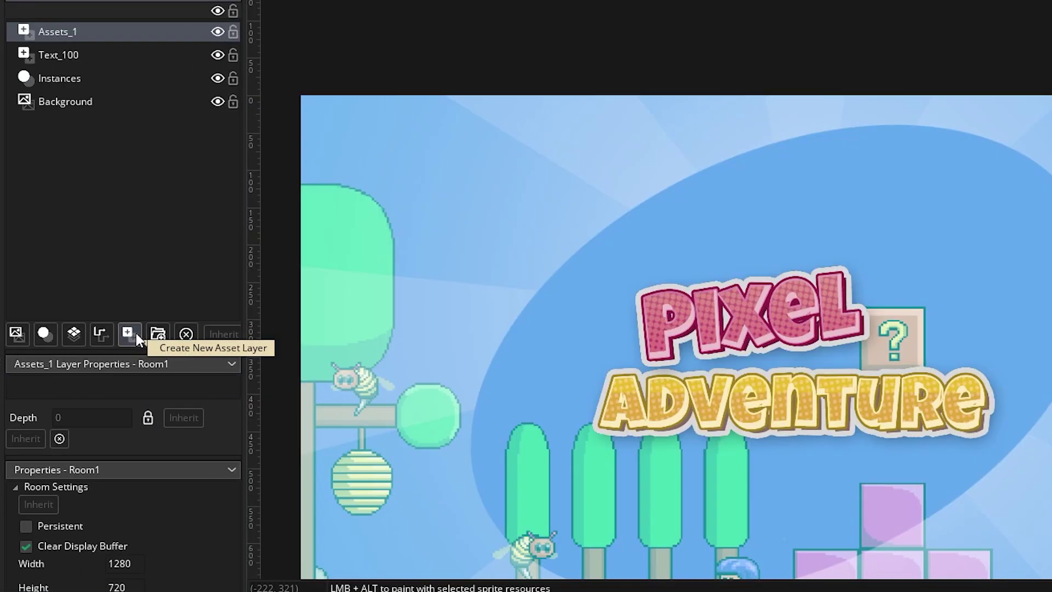
key(ctrl+a)
text(Text_90)
key(Return)
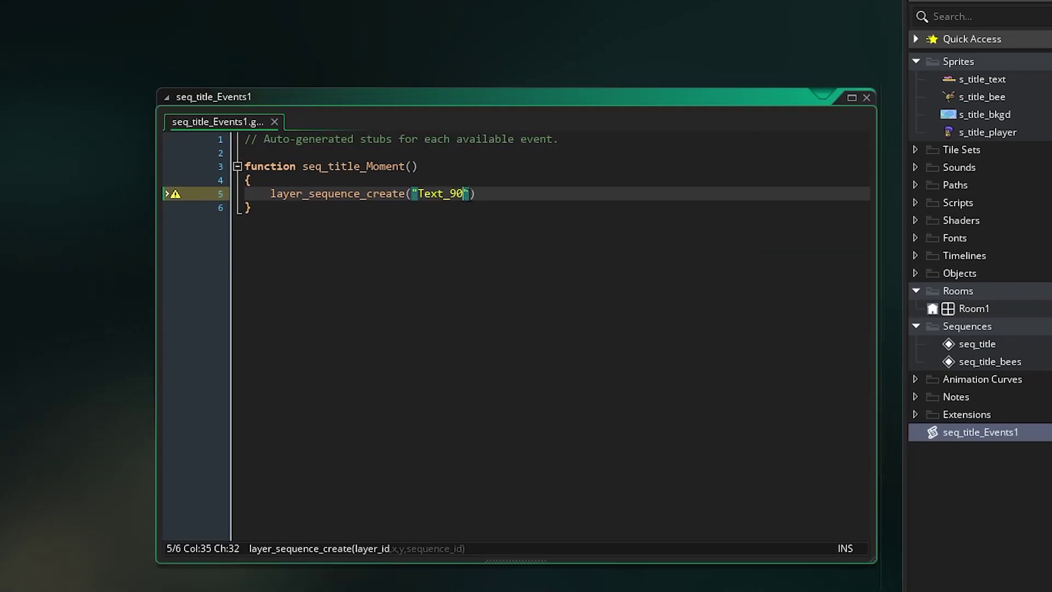
Step: Complete the call as layer_sequence_create("Text_90", 0, 0, seq_title_bees);
text(, 0, 0,)
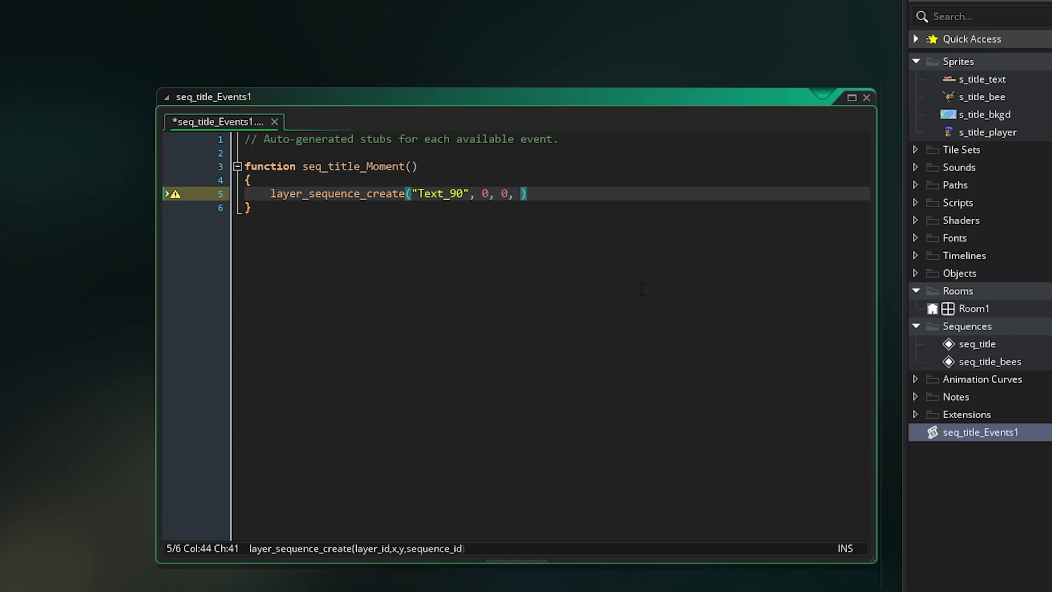
text( seq_title)
key(Down)
key(Down)
key(Down)
key(Return)
text();)
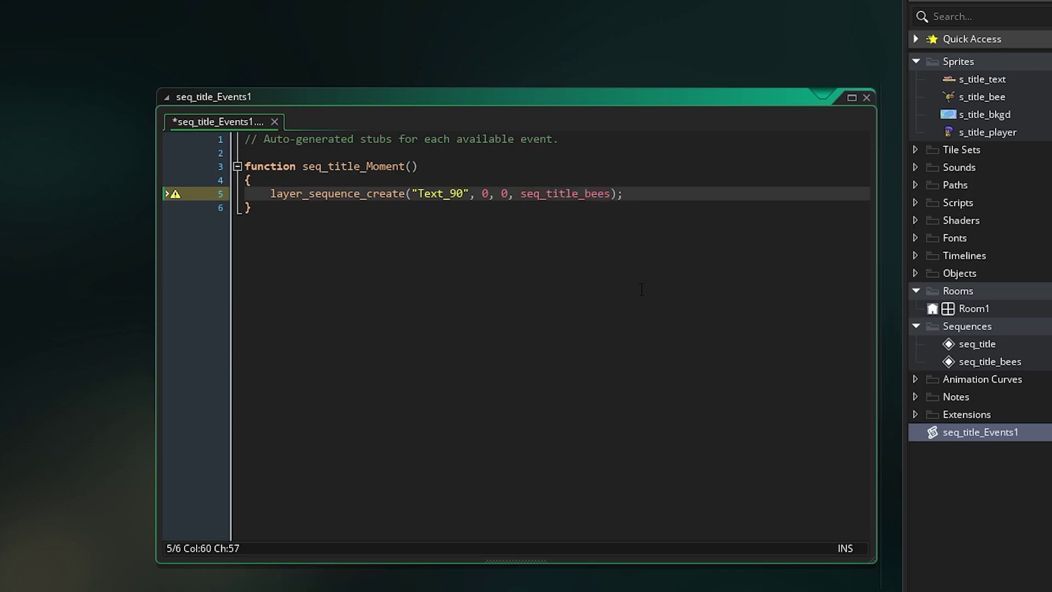
key(Left)
key(Left)
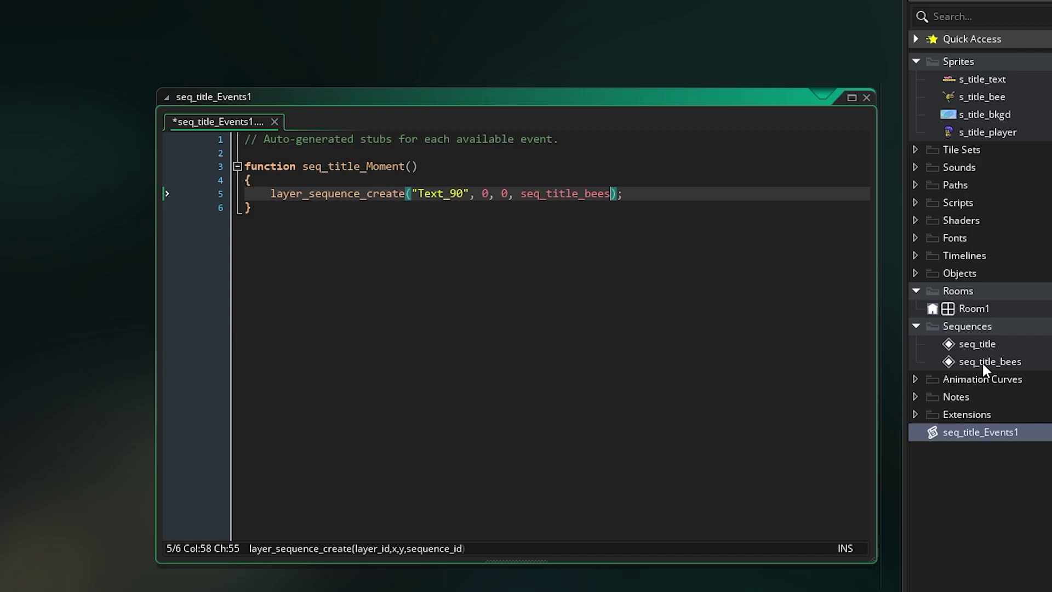
double_click(978, 344)
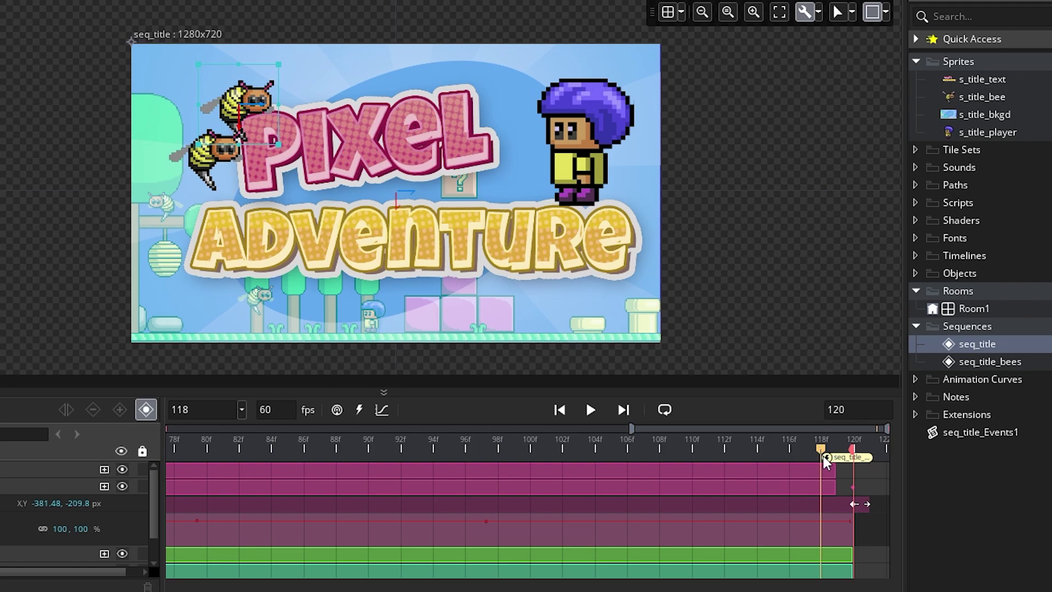
Step: Confirm the end moment runs seq_title_Moment and keep the marker at frame 118
double_click(837, 455)
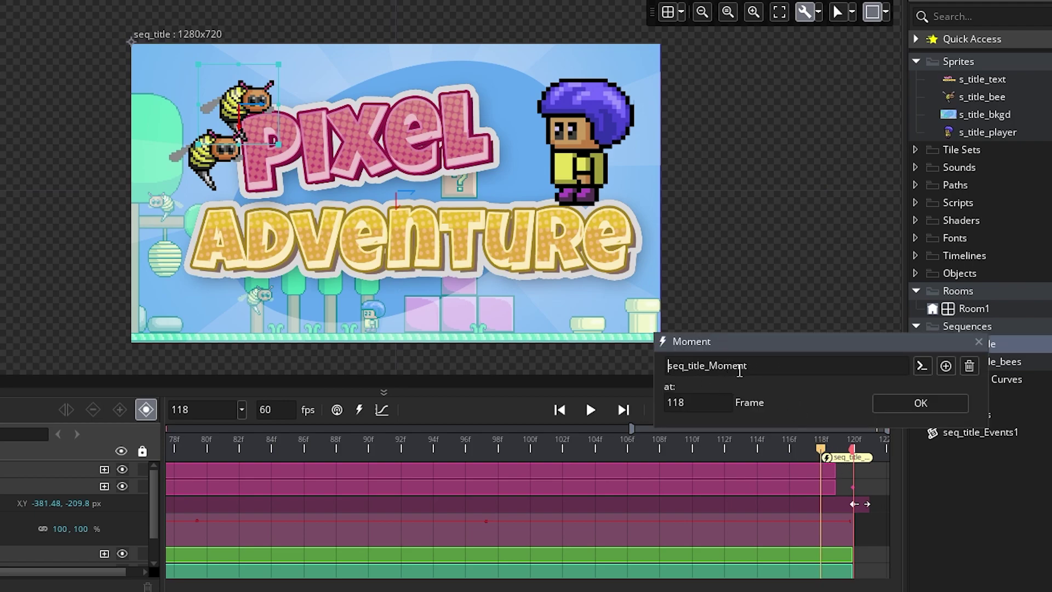
click(692, 402)
click(922, 405)
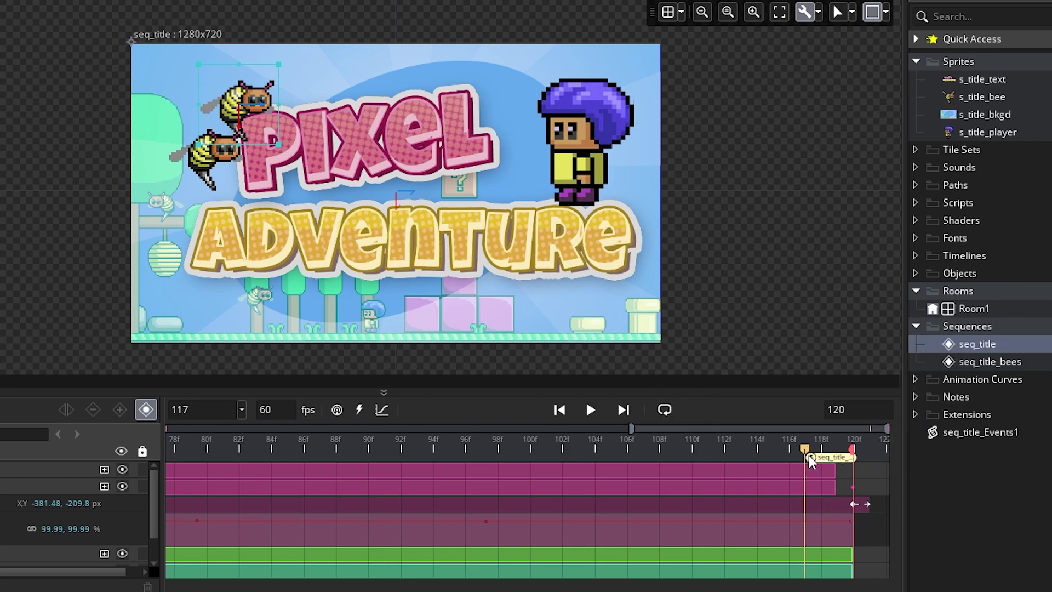
drag(808, 456, 833, 459)
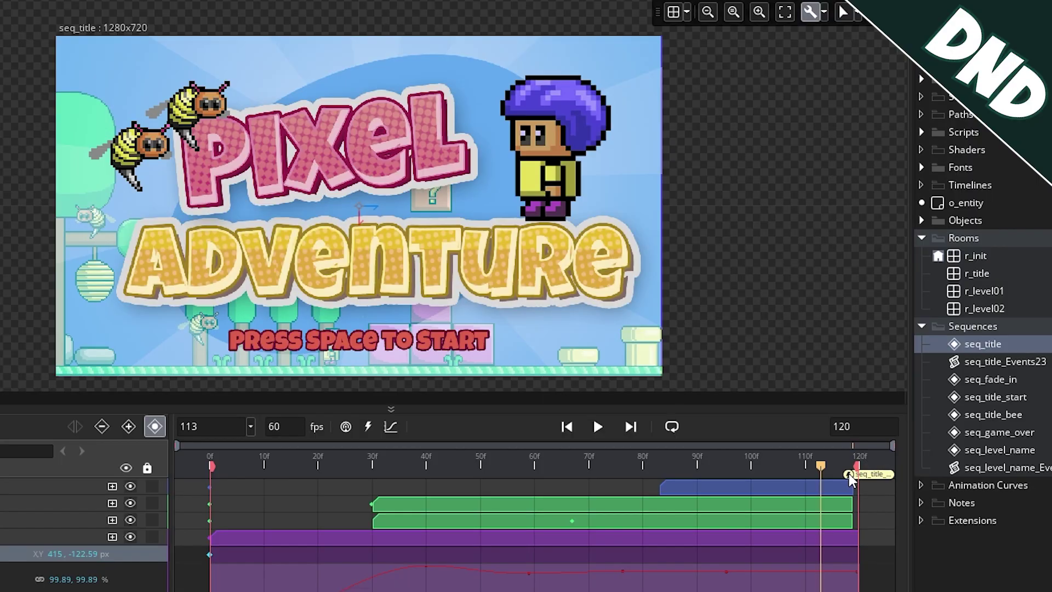
Step: In the drag-and-drop project, create the moment's seq_title_Moment_1 function as a Declare A New Function block
double_click(849, 473)
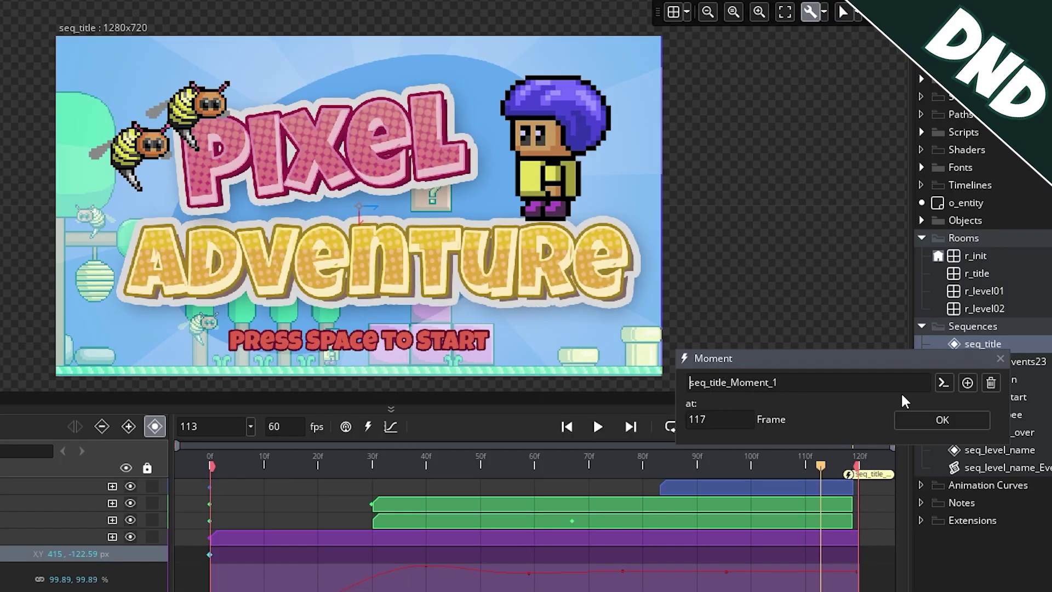
click(941, 383)
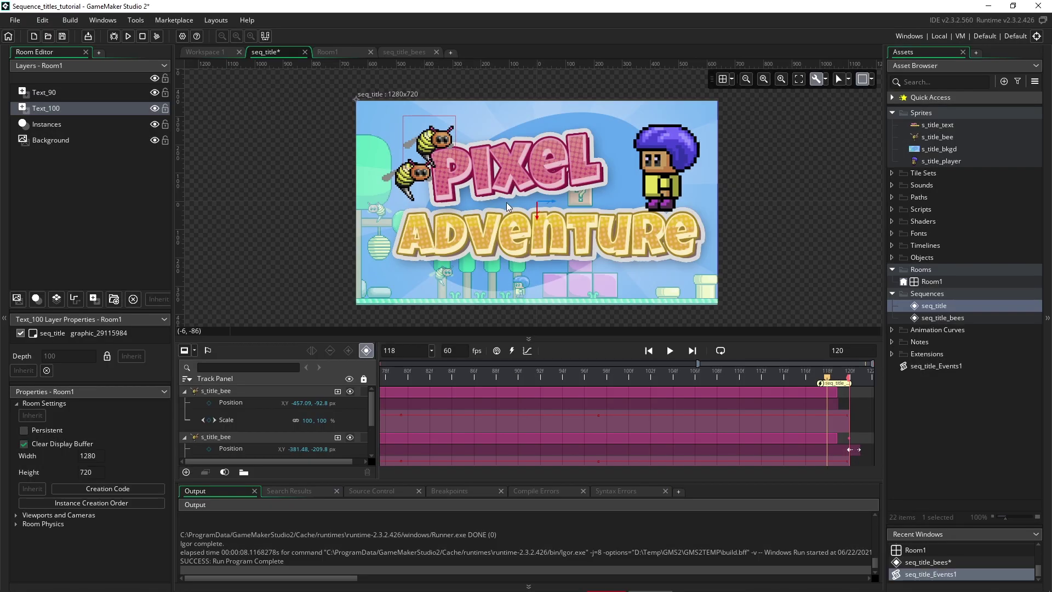
Step: Build and launch the game so the title sequence plays in its own window
click(128, 35)
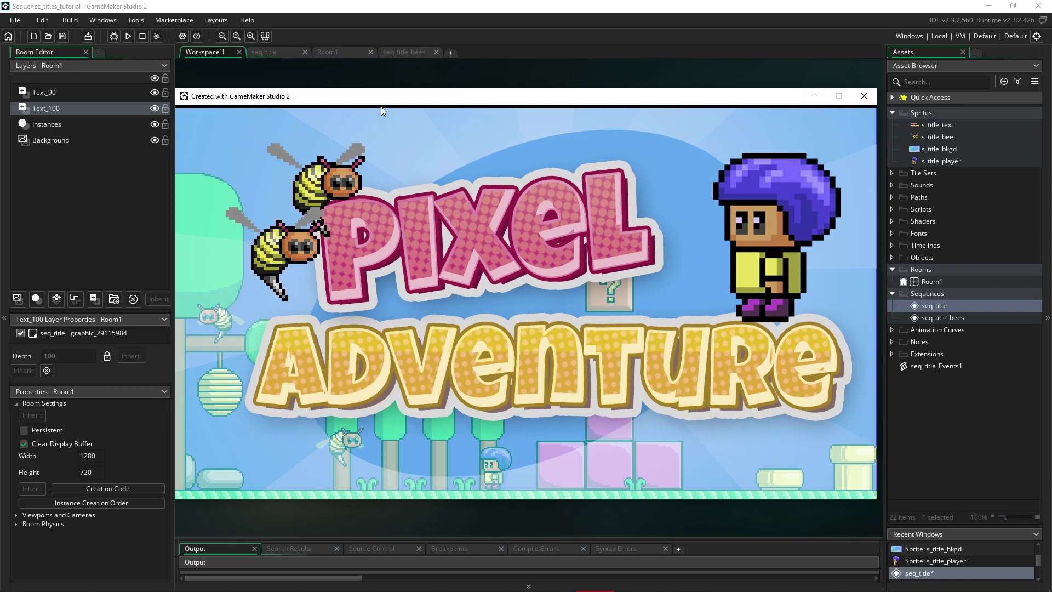
Step: Close the game, delete the s_title_bkgd Position track and drag the background into the frame
click(863, 96)
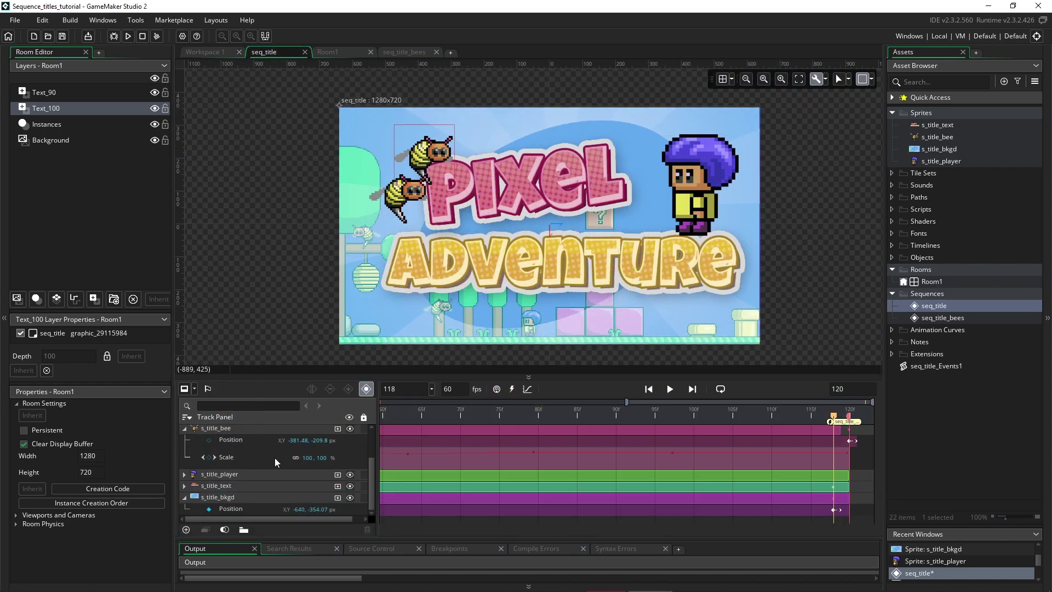
click(217, 497)
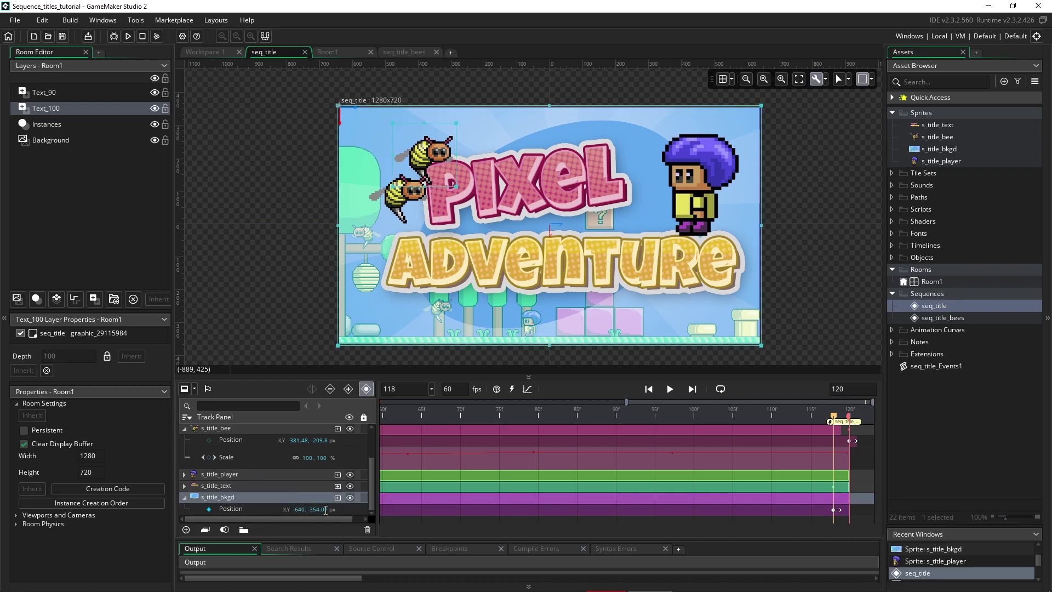
click(237, 508)
key(Delete)
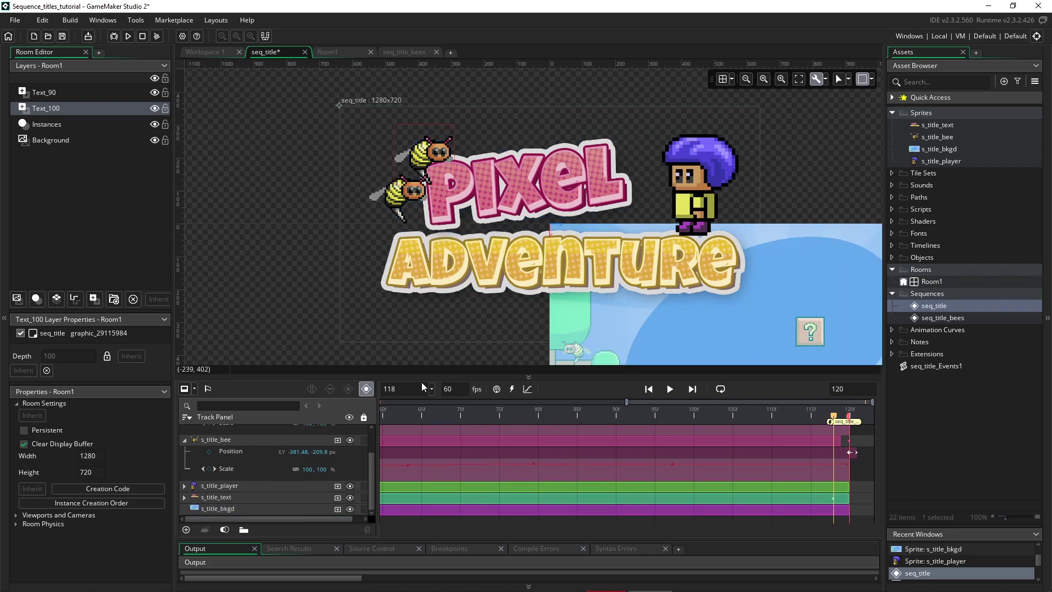
drag(804, 316, 598, 195)
Step: Set the background Position to exactly -640, -360 and check the canvas frame's origin
scroll(290, 487, down, 1)
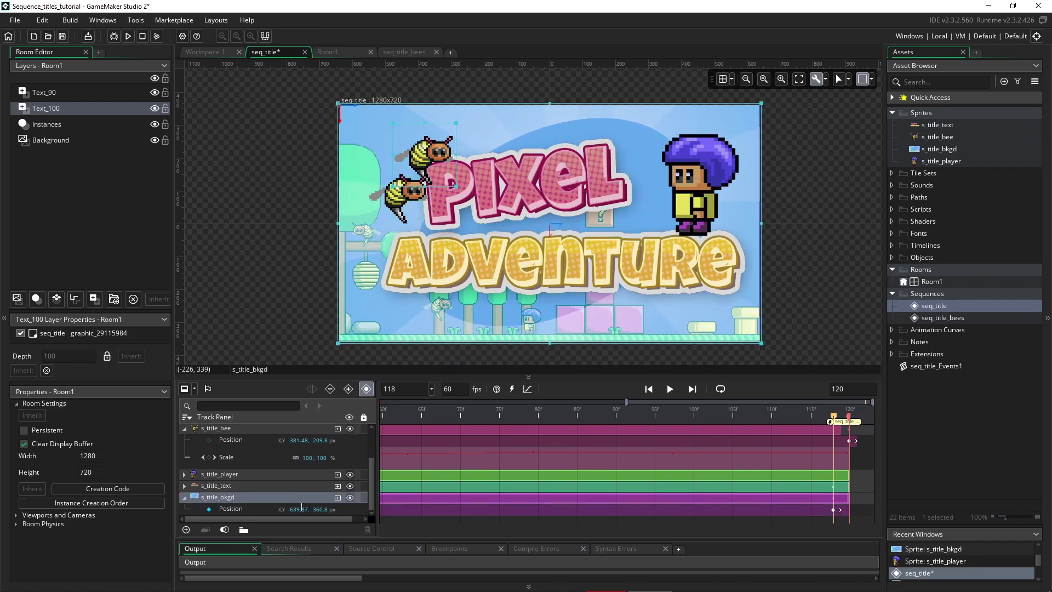
drag(333, 503, 320, 506)
key(BackSpace)
key(BackSpace)
key(Return)
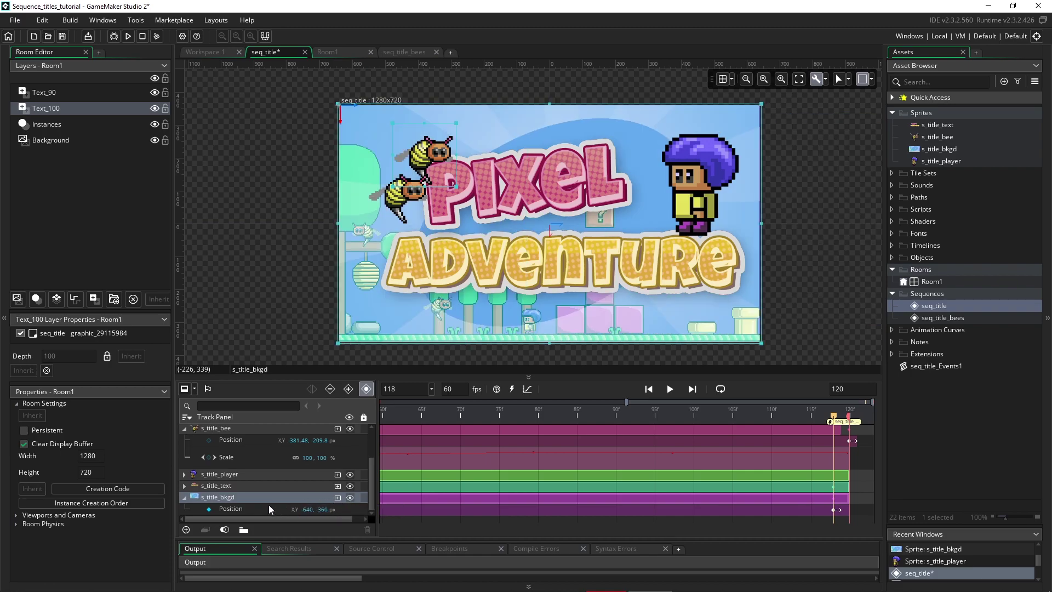
click(261, 508)
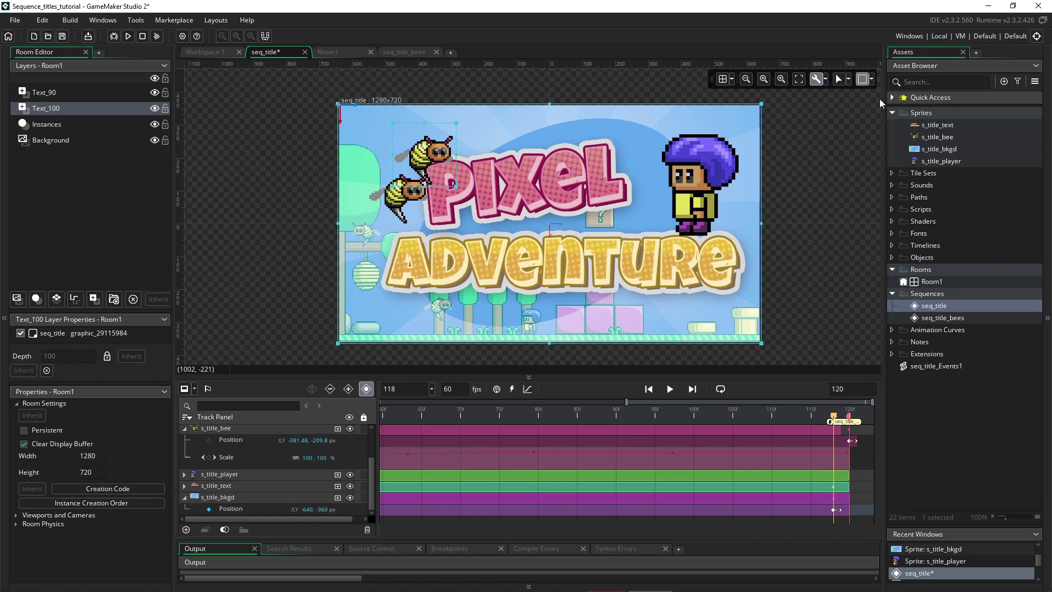
click(871, 80)
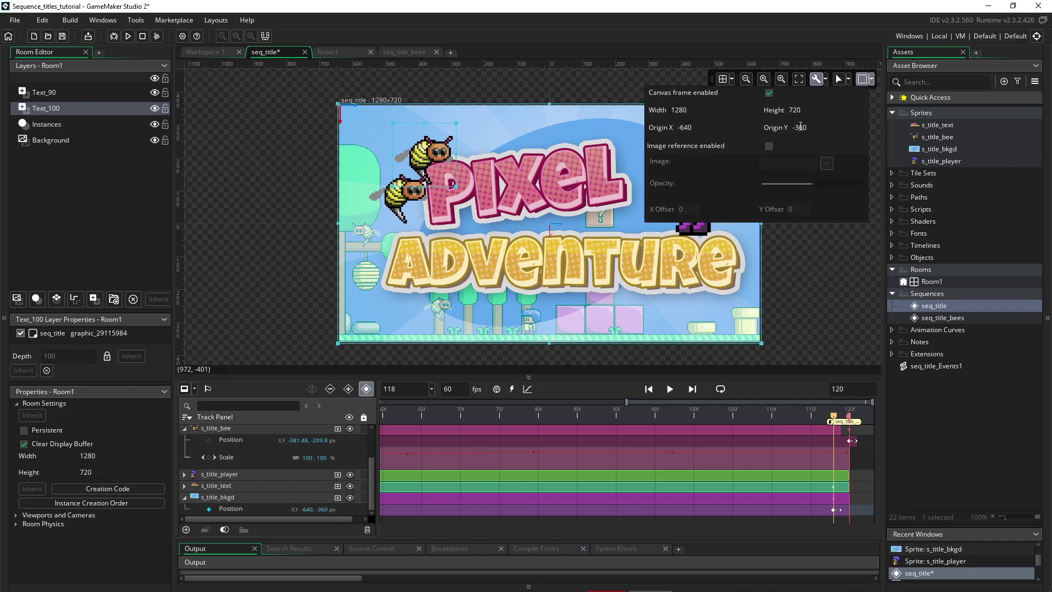
click(872, 80)
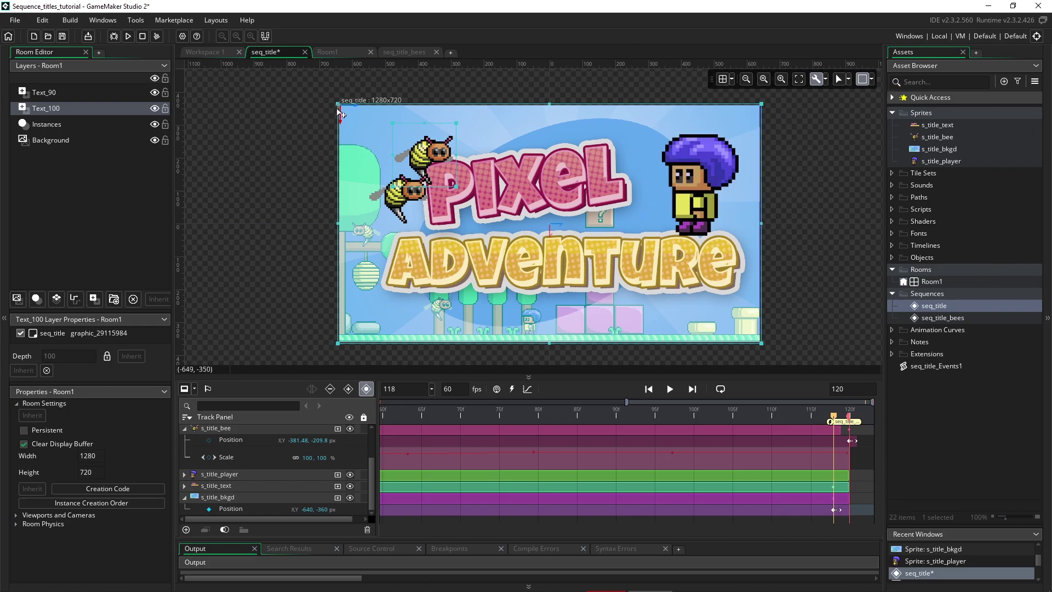
Step: Run the game again to watch the title sequence spawn its looping bees
click(128, 36)
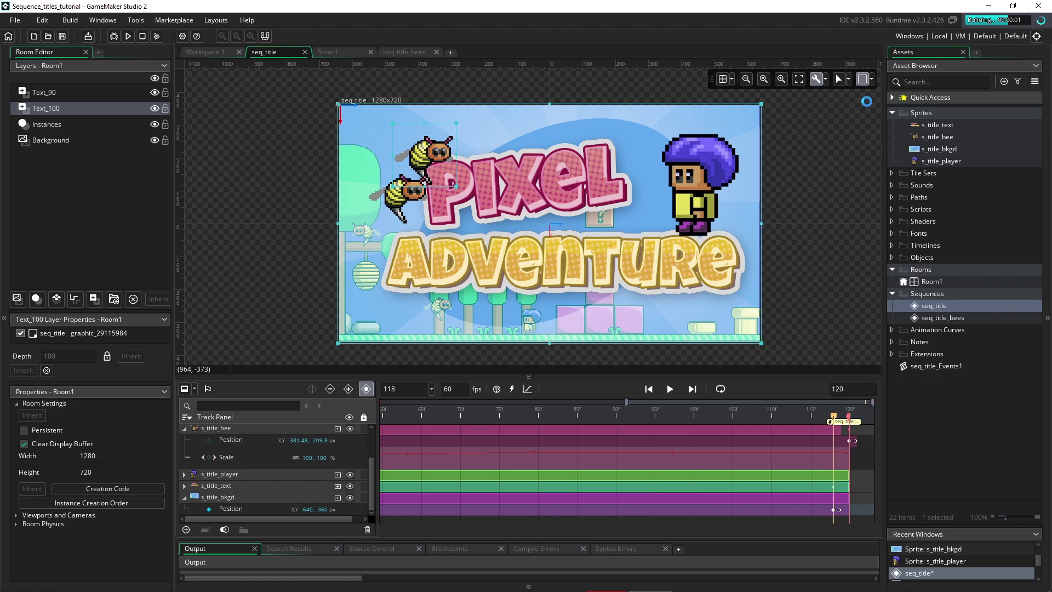